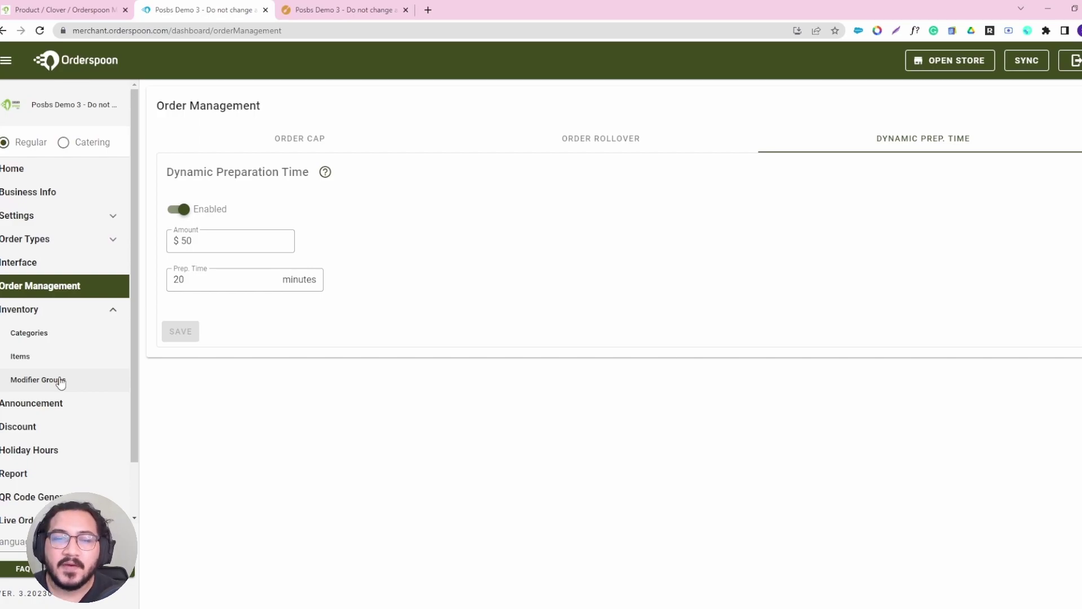
Step: Open the inventory categories and switch Always Show Category Image on and off again
{"action": "left_click", "coordinate": [46, 333]}
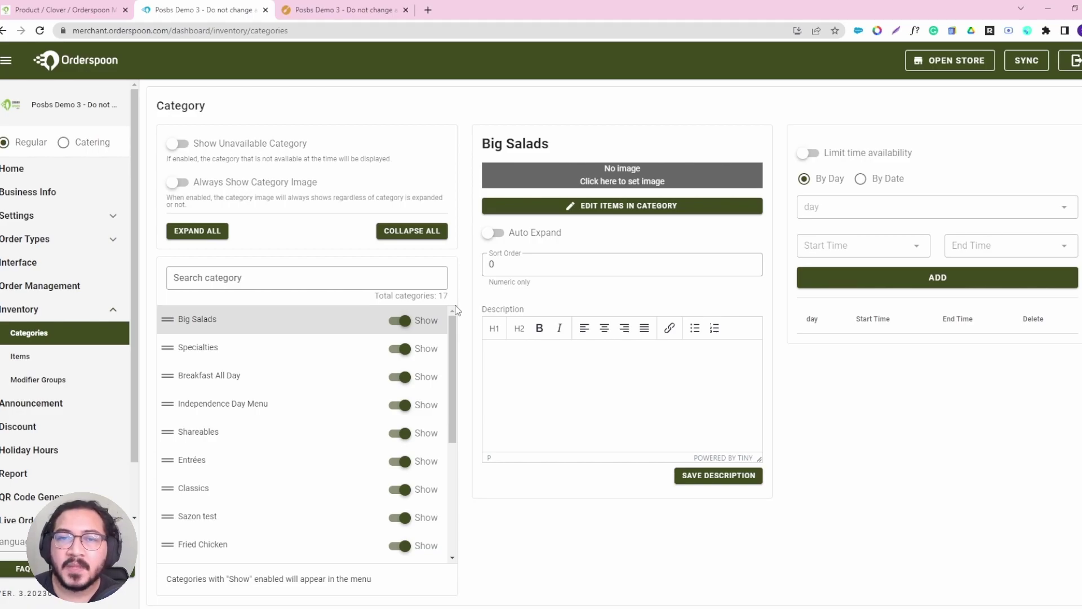
{"action": "left_click", "coordinate": [244, 178]}
{"action": "left_click", "coordinate": [178, 182]}
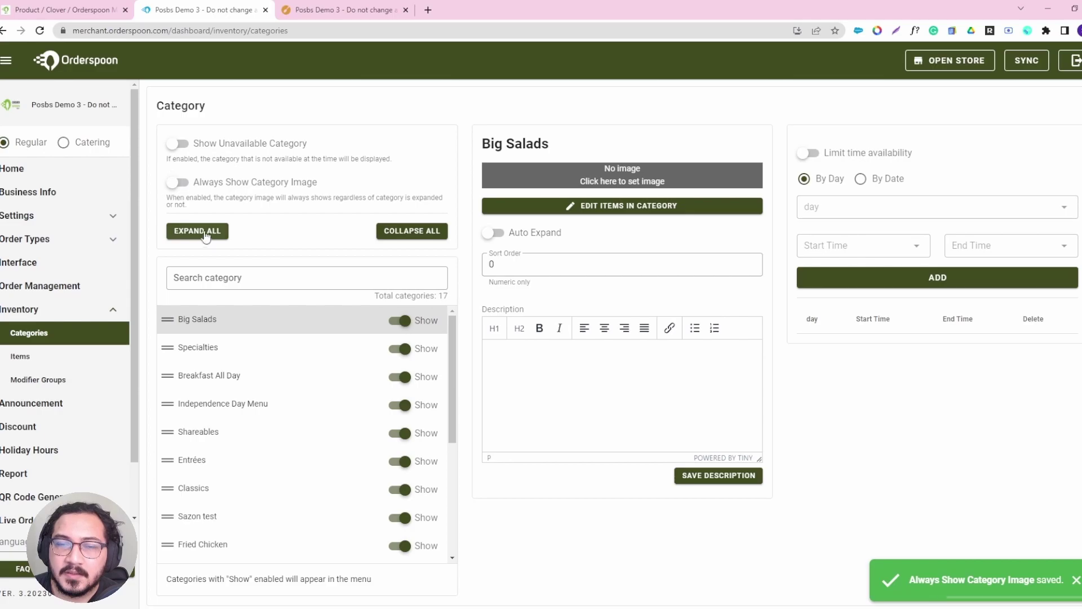
Step: Switch to the online store page, reload it and examine how the menu categories are ordered
{"action": "left_click", "coordinate": [309, 7]}
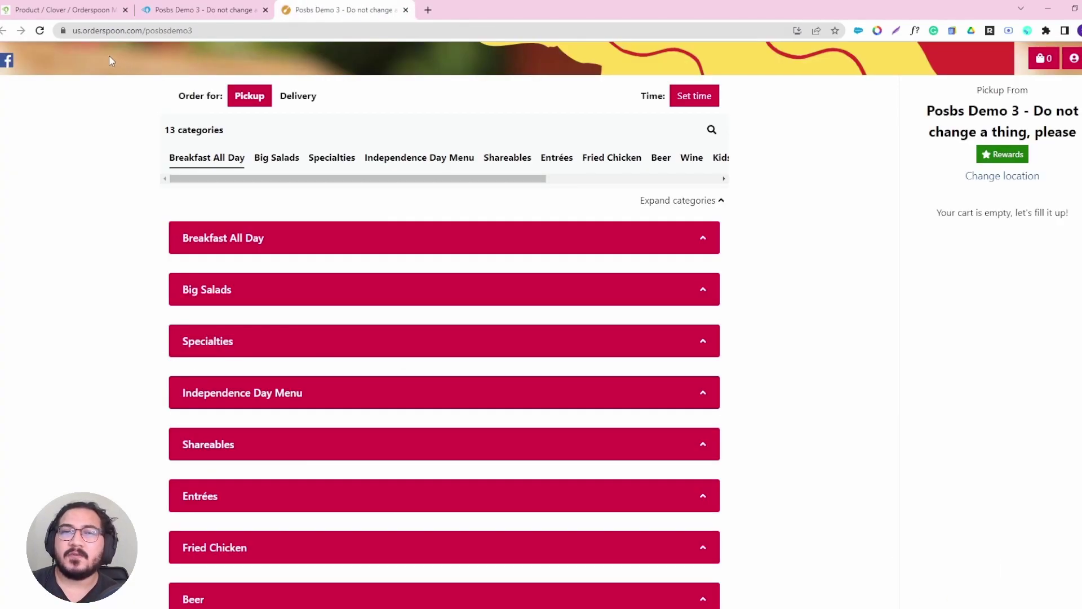
{"action": "left_click", "coordinate": [40, 31]}
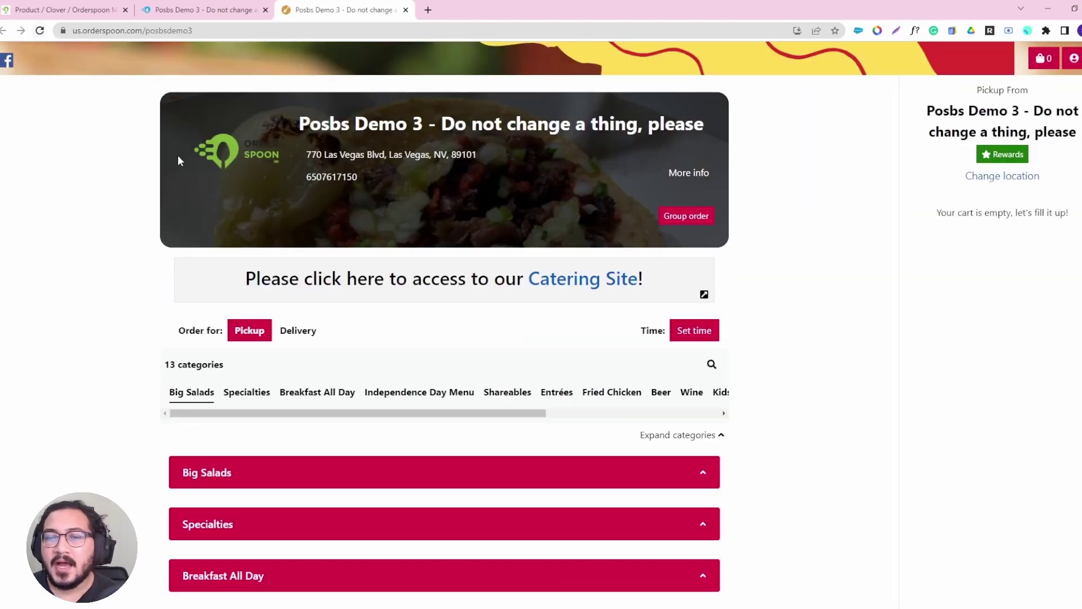
{"action": "scroll", "coordinate": [130, 420], "scroll_direction": "down", "scroll_amount": 2}
{"action": "scroll", "coordinate": [578, 350], "scroll_direction": "down", "scroll_amount": 3}
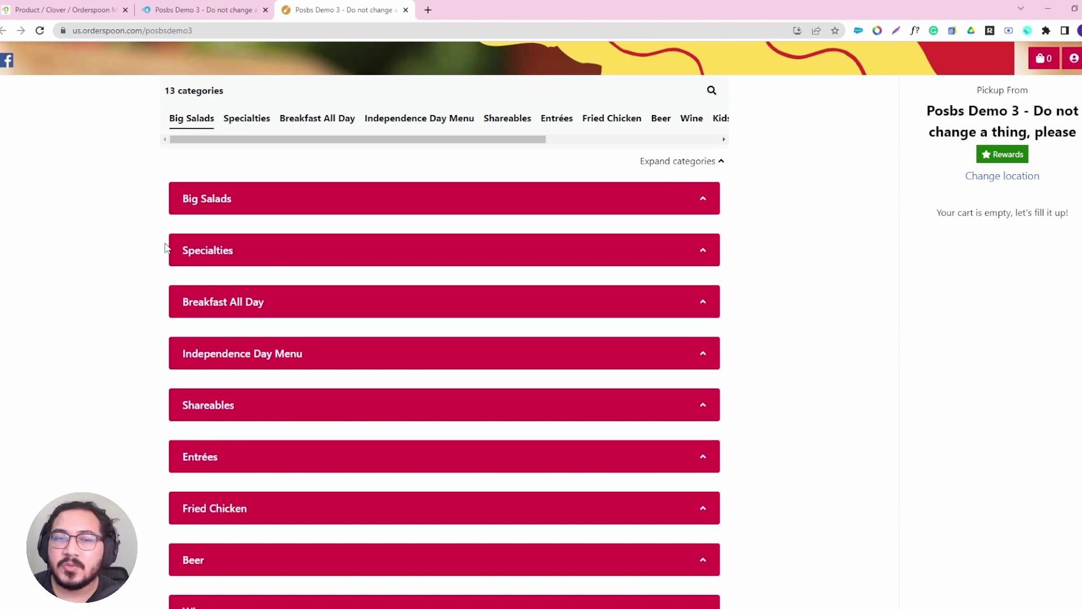
Step: In the merchant dashboard's category list, move Big Salads directly below Independence Day Menu
{"action": "left_click", "coordinate": [179, 5]}
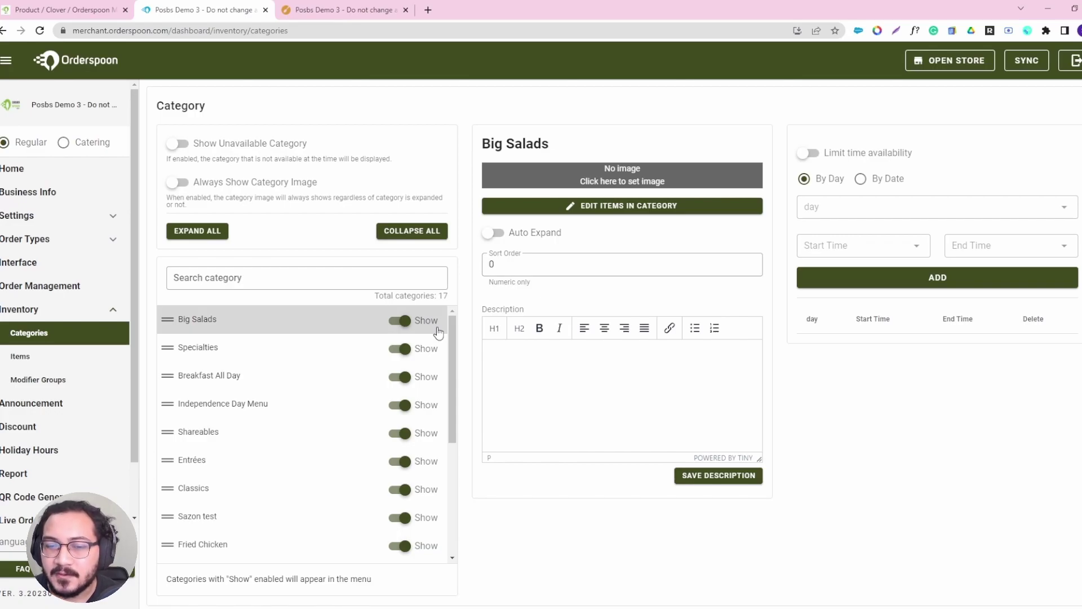
{"action": "scroll", "coordinate": [160, 258], "scroll_direction": "down", "scroll_amount": 1}
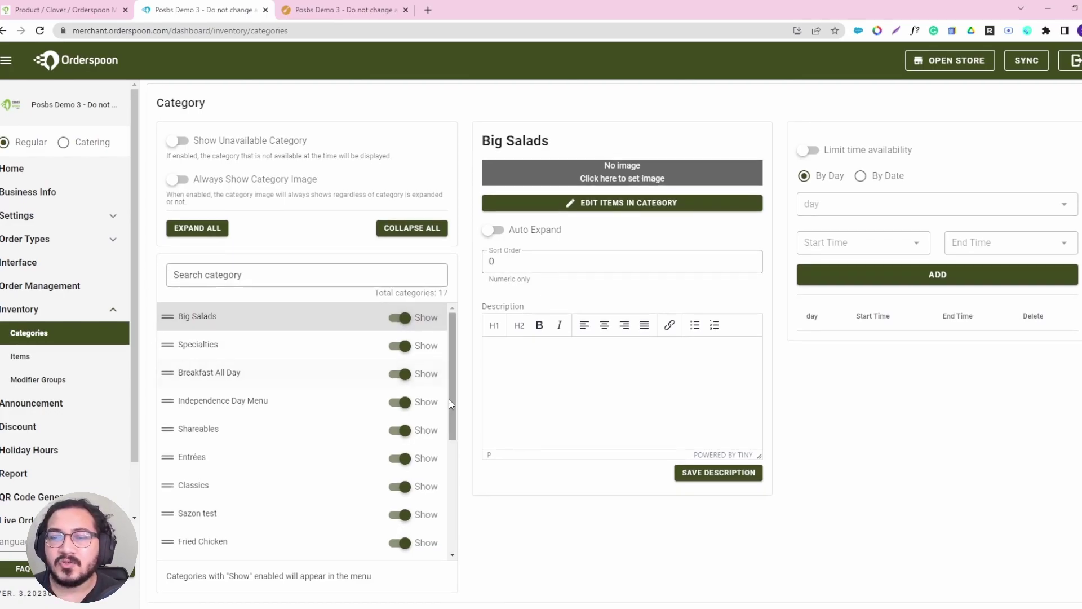
{"action": "scroll", "coordinate": [451, 353], "scroll_direction": "down", "scroll_amount": 1}
{"action": "scroll", "coordinate": [451, 332], "scroll_direction": "up", "scroll_amount": 1}
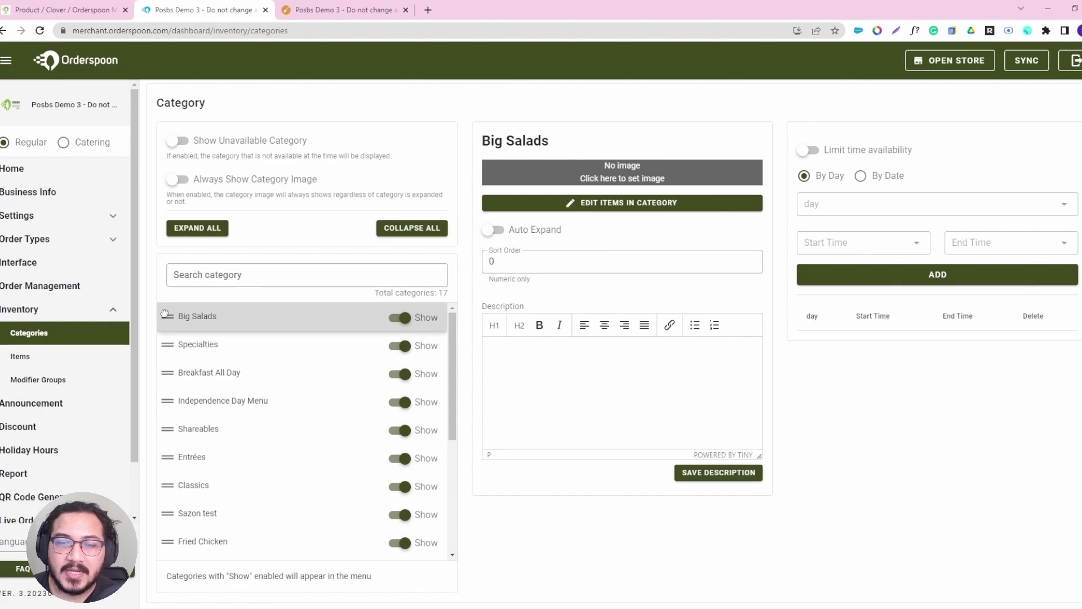
{"action": "left_click_drag", "start_coordinate": [162, 313], "coordinate": [172, 399]}
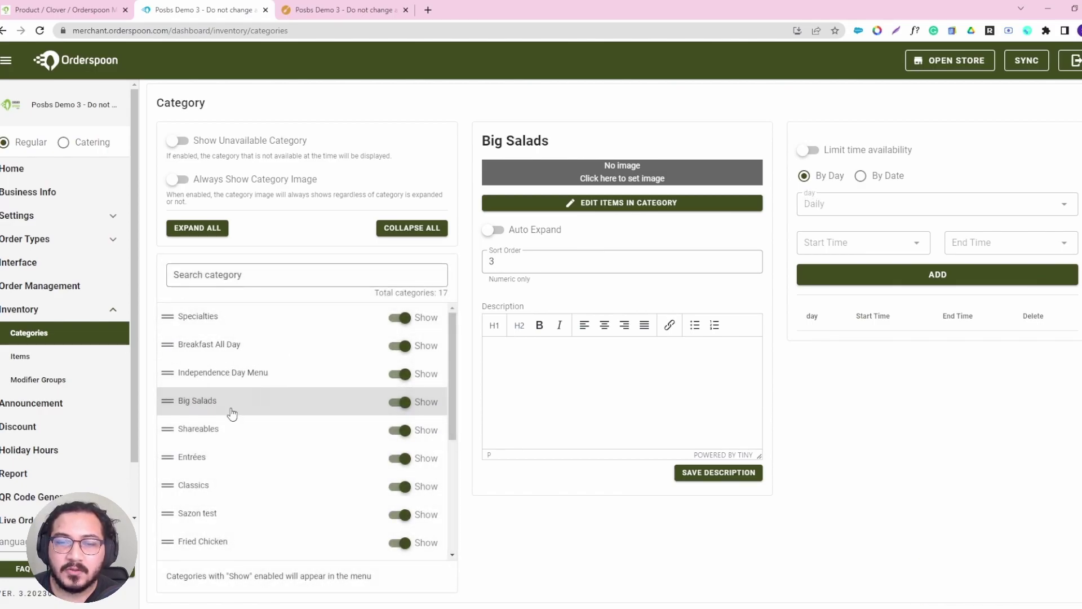
Step: Compare the order with the online store, and move Breakfast All Day to the start of the dashboard's category list
{"action": "left_click", "coordinate": [338, 9]}
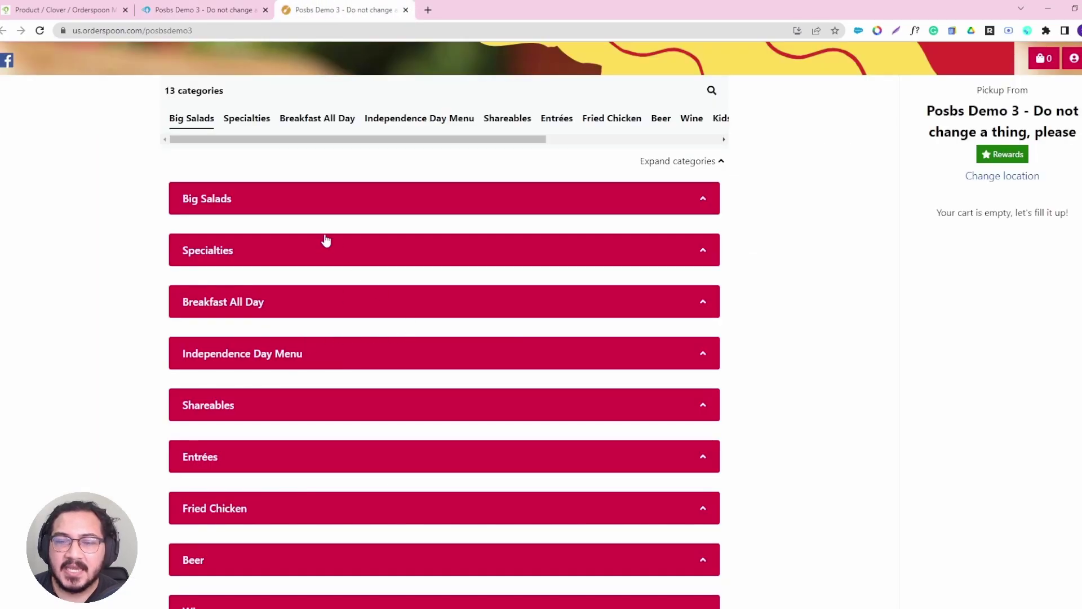
{"action": "left_click", "coordinate": [185, 4]}
{"action": "left_click_drag", "start_coordinate": [170, 338], "coordinate": [173, 306]}
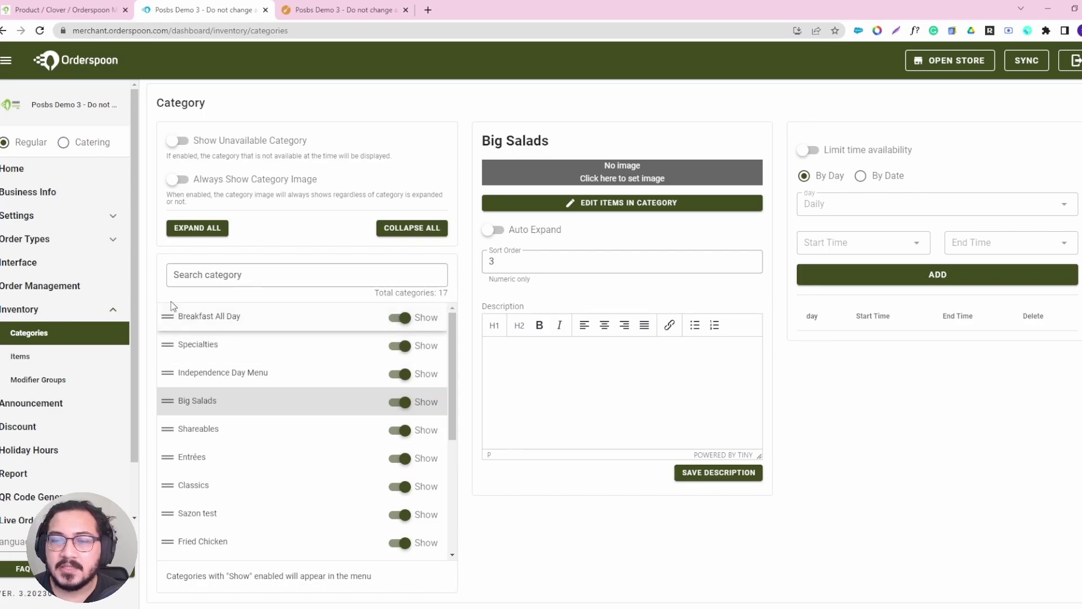
Step: Reload the online store page and check the rearranged order of the menu categories
{"action": "left_click", "coordinate": [301, 5]}
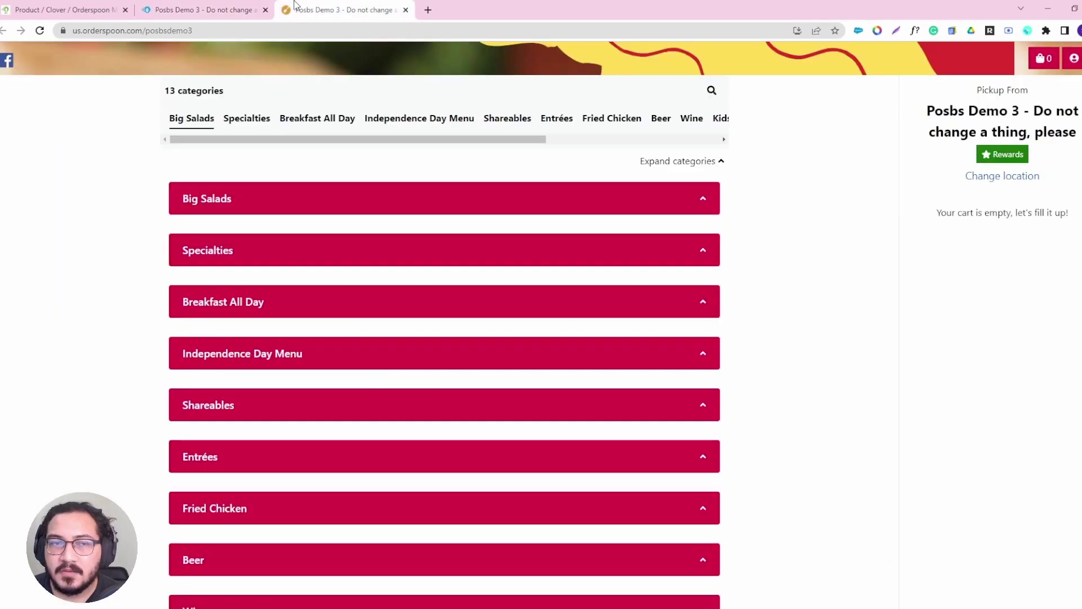
{"action": "left_click", "coordinate": [40, 31]}
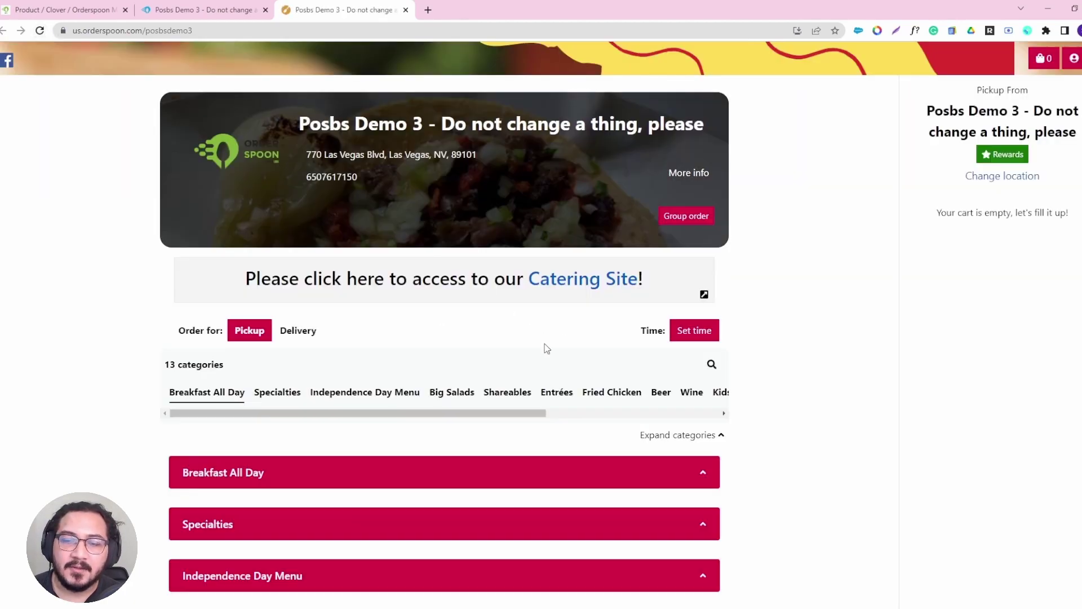
{"action": "scroll", "coordinate": [546, 347], "scroll_direction": "down", "scroll_amount": 2}
{"action": "left_click", "coordinate": [314, 364]}
{"action": "scroll", "coordinate": [406, 288], "scroll_direction": "down", "scroll_amount": 2}
{"action": "left_click", "coordinate": [326, 252]}
{"action": "scroll", "coordinate": [669, 312], "scroll_direction": "up", "scroll_amount": 3}
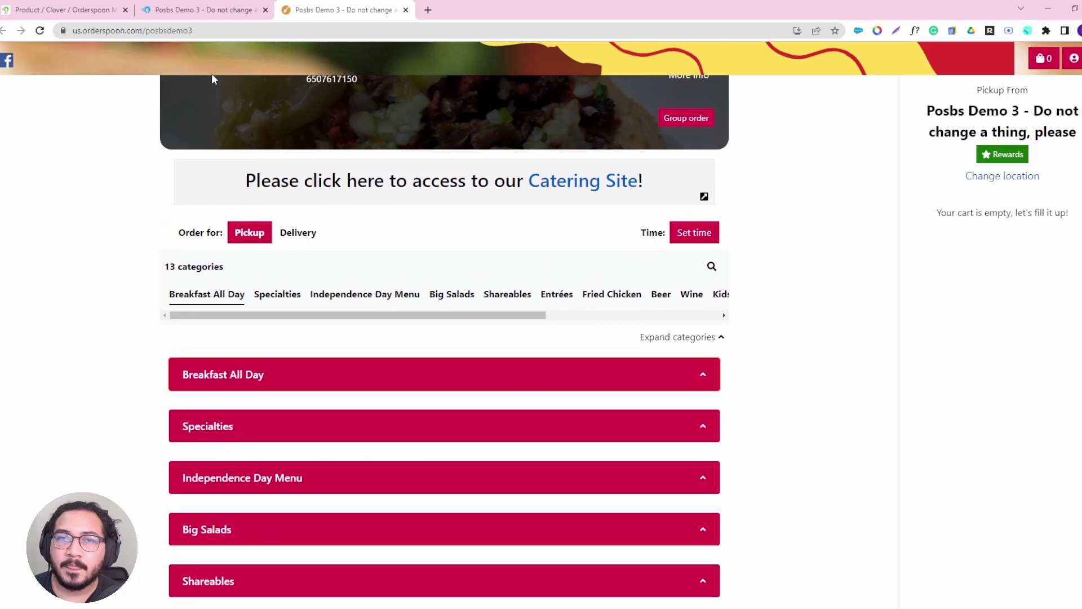
Step: View the Breakfast All Day category's details in the dashboard and compare them with the categories in the online store
{"action": "left_click", "coordinate": [214, 10]}
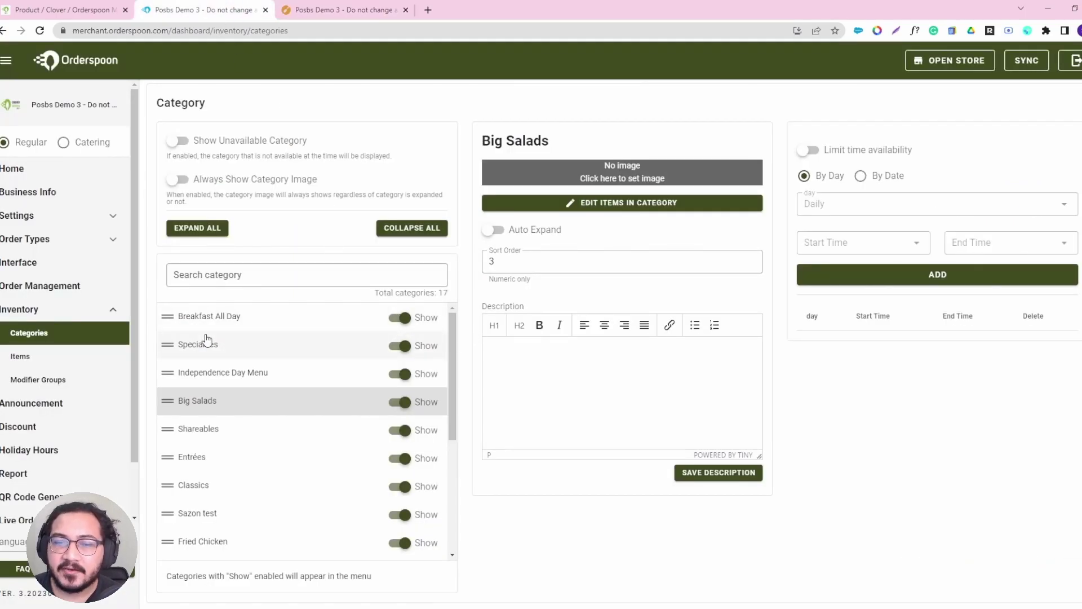
{"action": "left_click", "coordinate": [221, 318]}
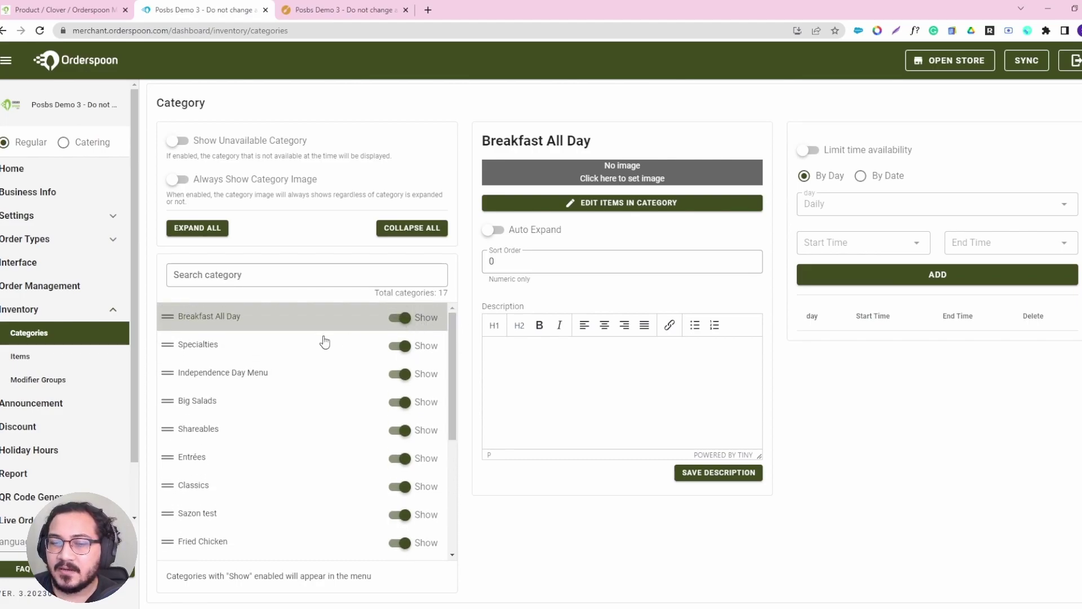
{"action": "key", "text": "ctrl+Tab"}
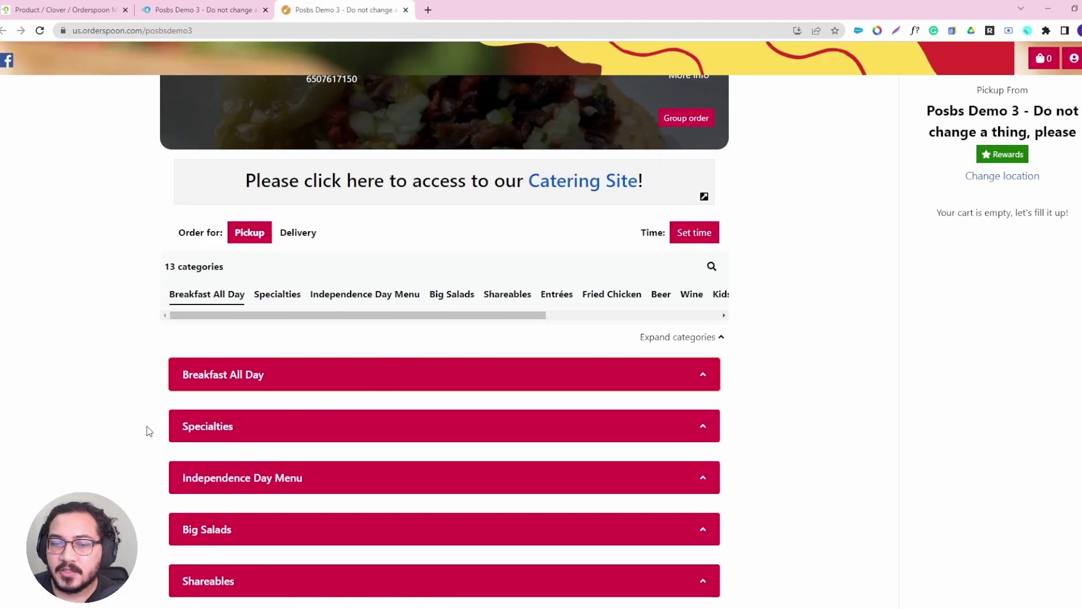
{"action": "scroll", "coordinate": [148, 431], "scroll_direction": "down", "scroll_amount": 2}
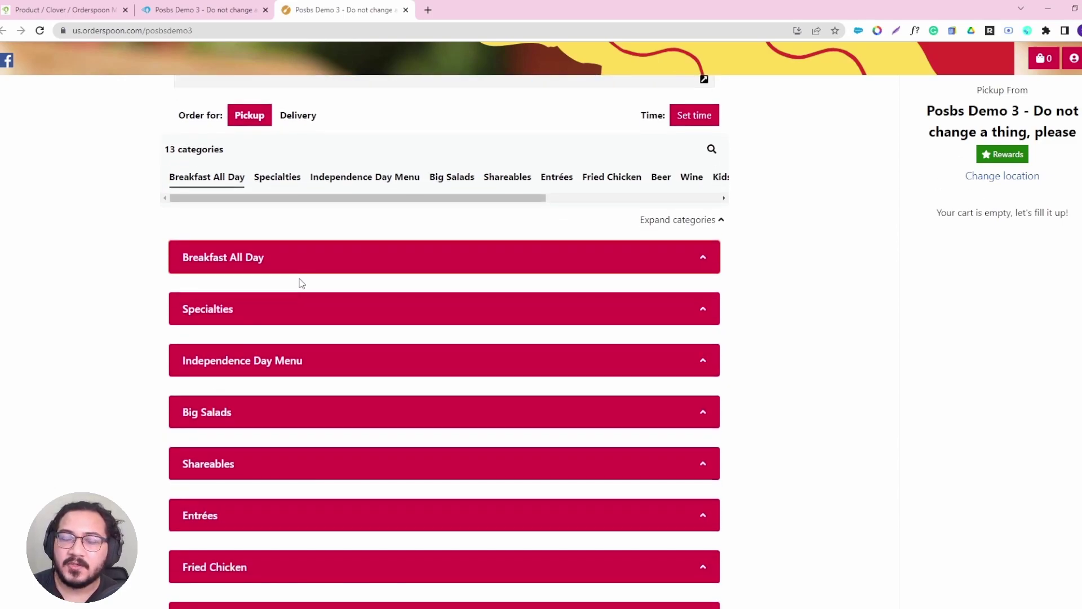
{"action": "scroll", "coordinate": [302, 284], "scroll_direction": "down", "scroll_amount": 1}
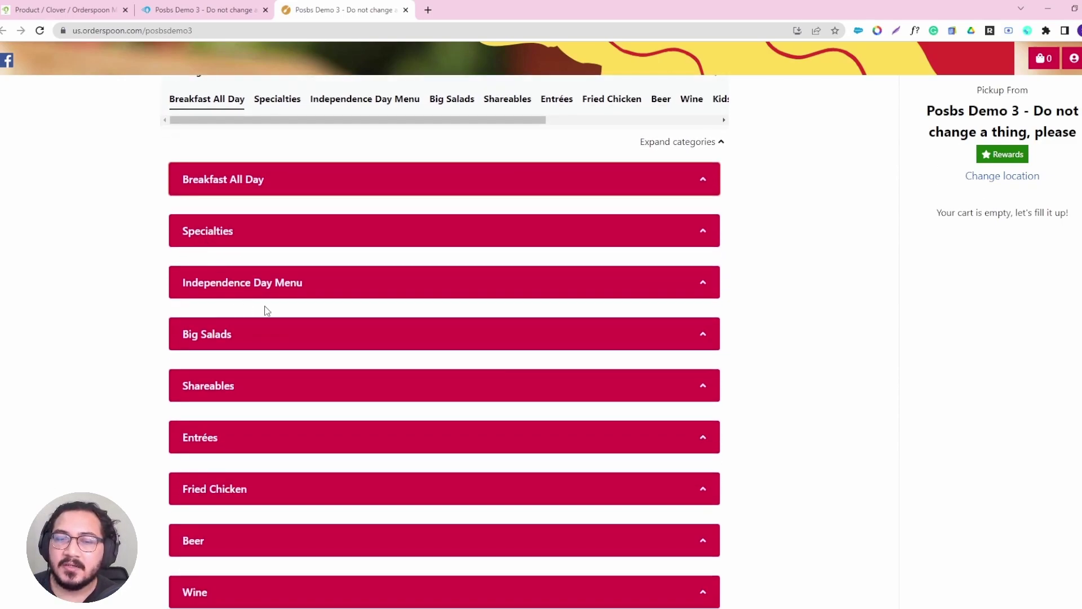
Step: In the dashboard, turn off Show for the Old Fashion Milkshakes, Sandwiches, Specialties and Shareables categories
{"action": "left_click", "coordinate": [202, 10]}
{"action": "scroll", "coordinate": [438, 411], "scroll_direction": "down", "scroll_amount": 3}
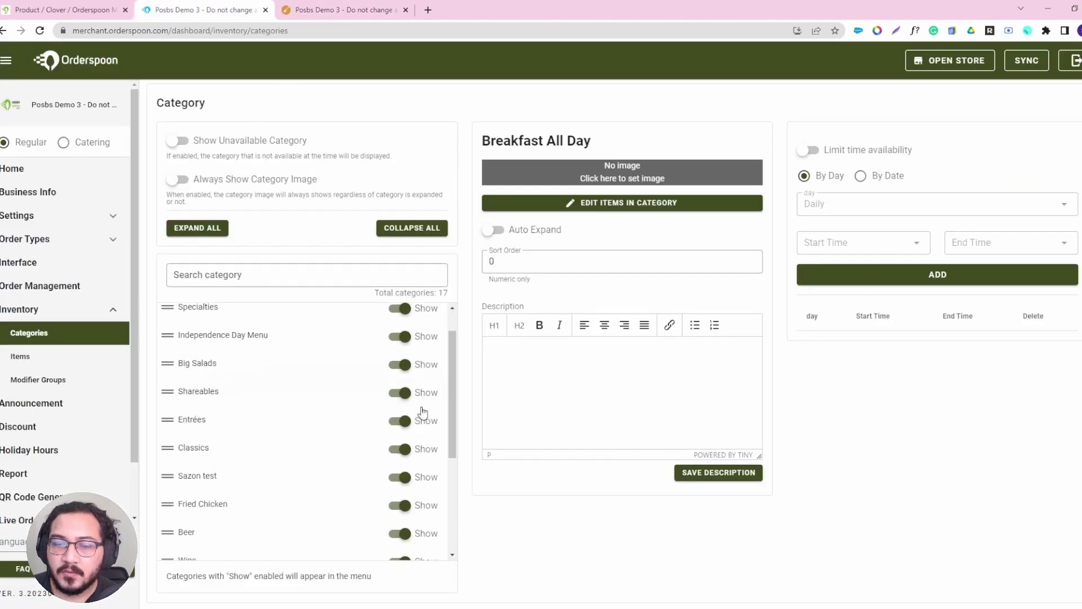
{"action": "left_click", "coordinate": [399, 516]}
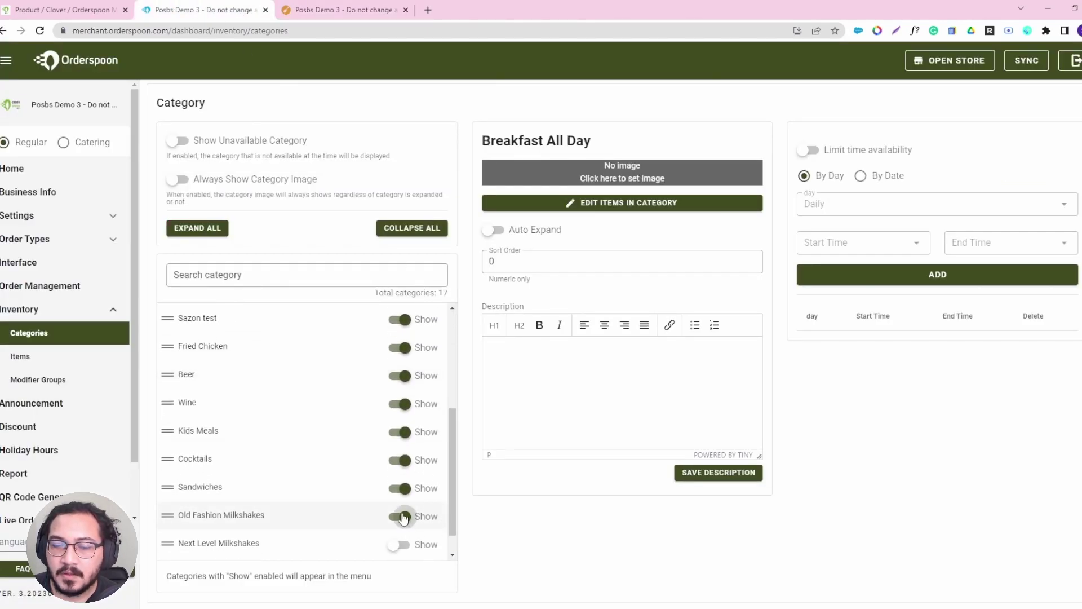
{"action": "left_click", "coordinate": [400, 488]}
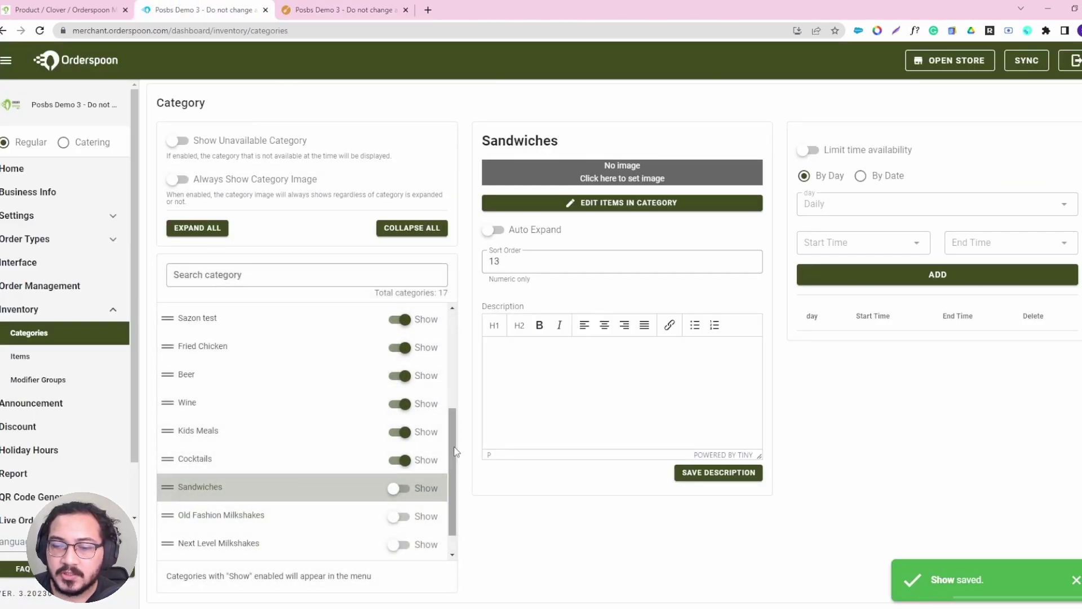
{"action": "scroll", "coordinate": [304, 429], "scroll_direction": "up", "scroll_amount": 5}
{"action": "left_click", "coordinate": [400, 346]}
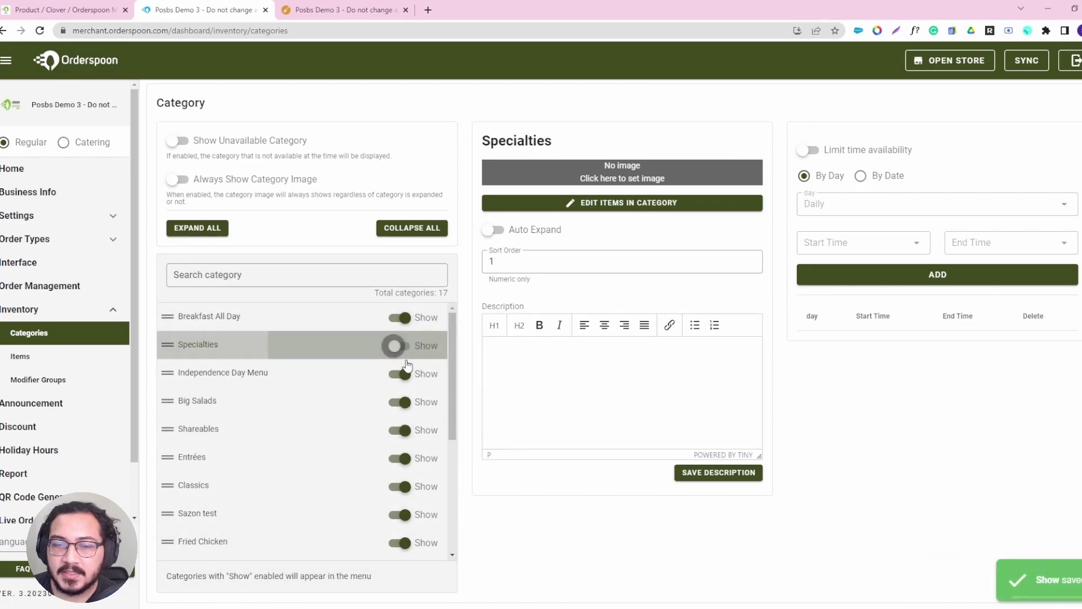
{"action": "left_click", "coordinate": [401, 430]}
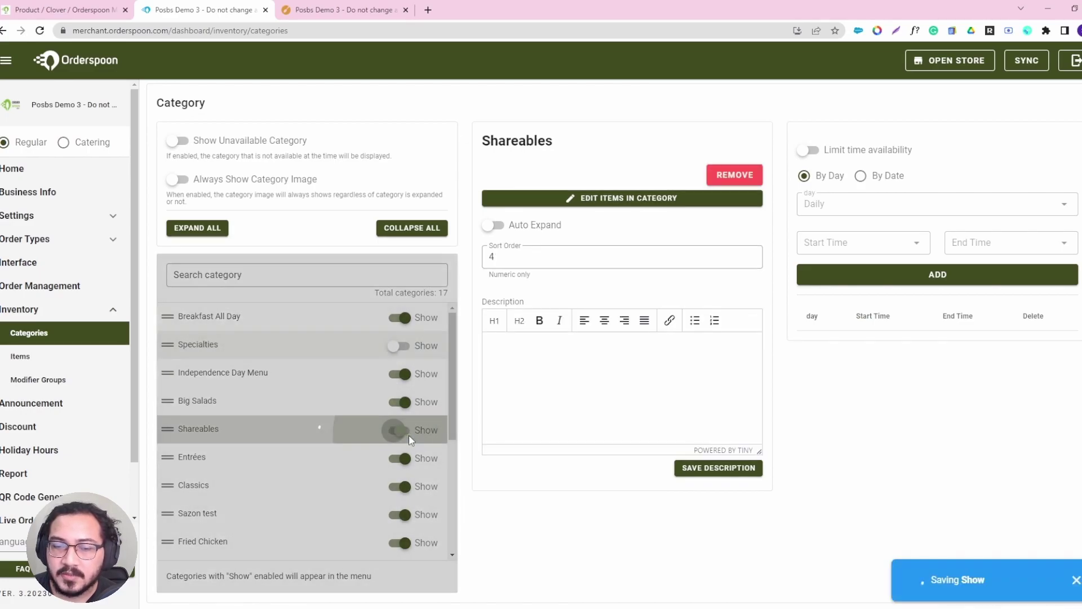
Step: Reload the online store and check which categories remain on the menu after the visibility changes
{"action": "left_click", "coordinate": [351, 7]}
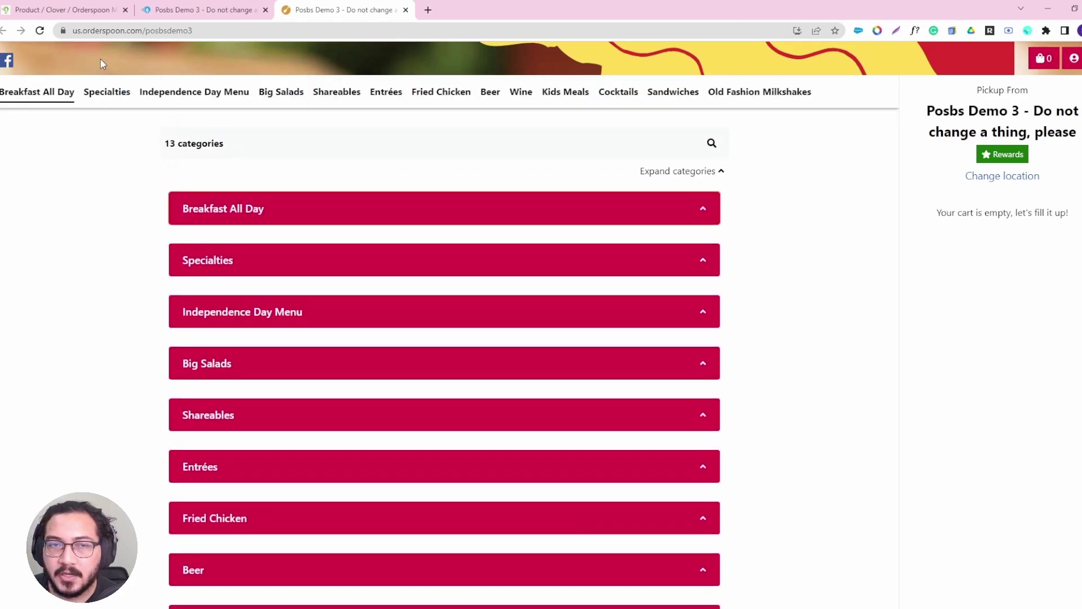
{"action": "left_click", "coordinate": [40, 30]}
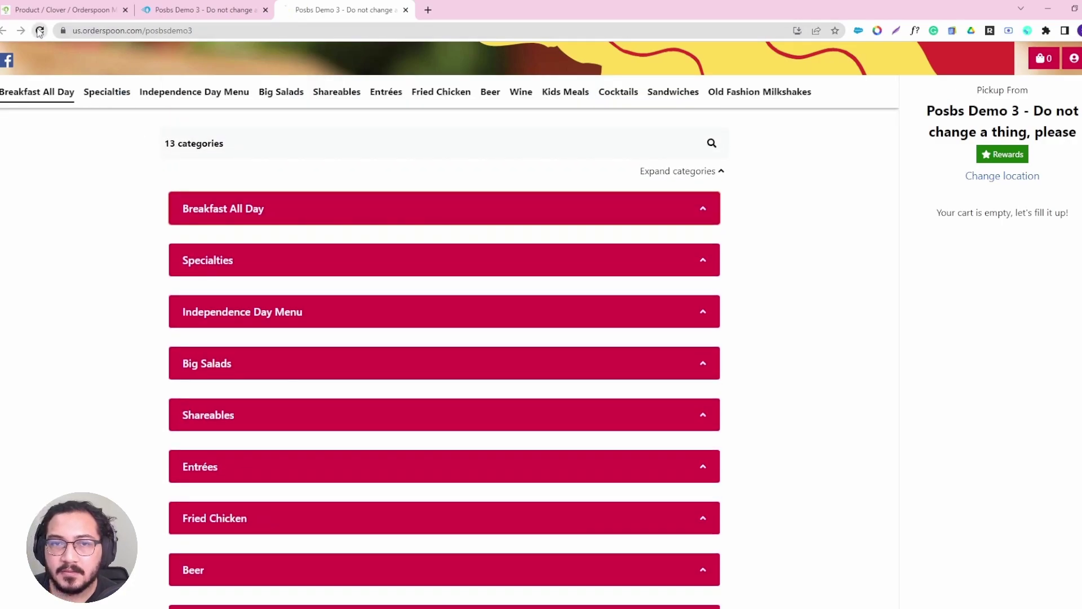
{"action": "scroll", "coordinate": [145, 331], "scroll_direction": "down", "scroll_amount": 4}
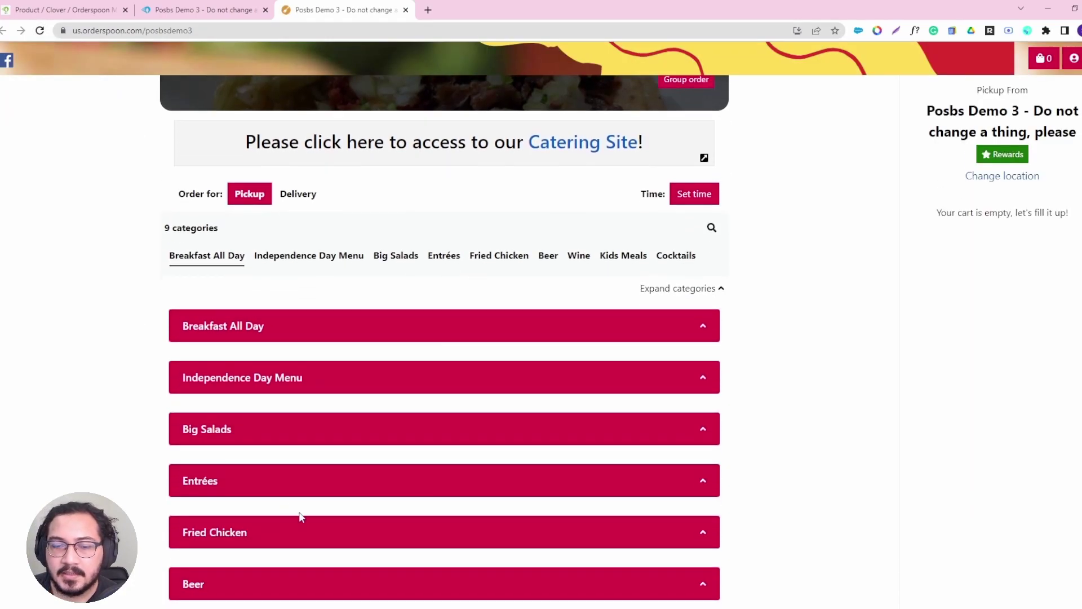
{"action": "scroll", "coordinate": [273, 411], "scroll_direction": "down", "scroll_amount": 1}
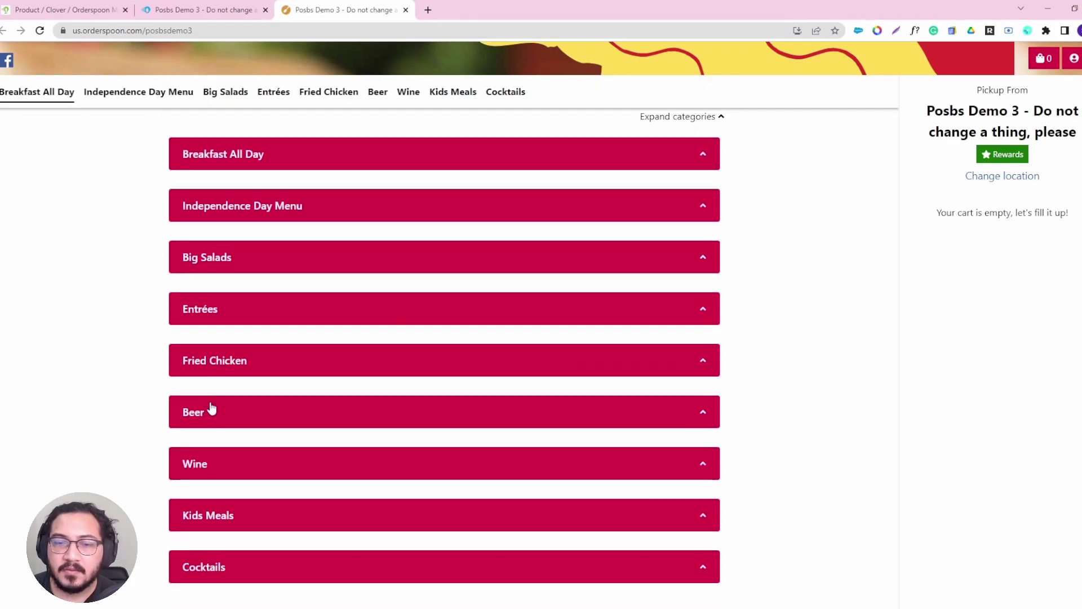
{"action": "scroll", "coordinate": [158, 379], "scroll_direction": "down", "scroll_amount": 1}
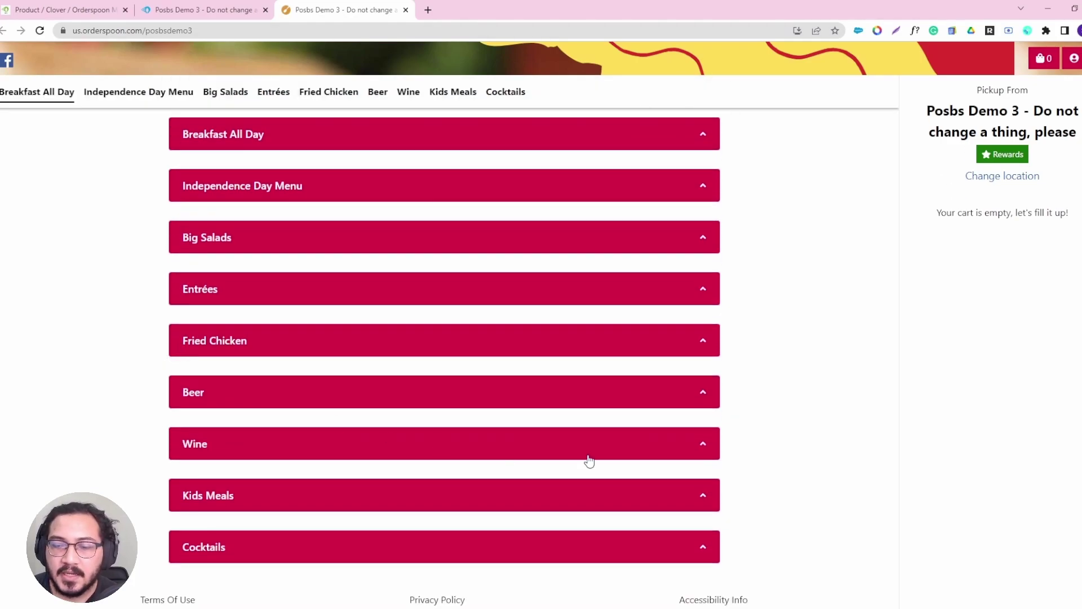
{"action": "scroll", "coordinate": [278, 220], "scroll_direction": "up", "scroll_amount": 1}
Step: In the dashboard's category list, open Breakfast All Day and choose the navBg.gif file as its category image
{"action": "left_click", "coordinate": [220, 8]}
{"action": "scroll", "coordinate": [361, 519], "scroll_direction": "down", "scroll_amount": 4}
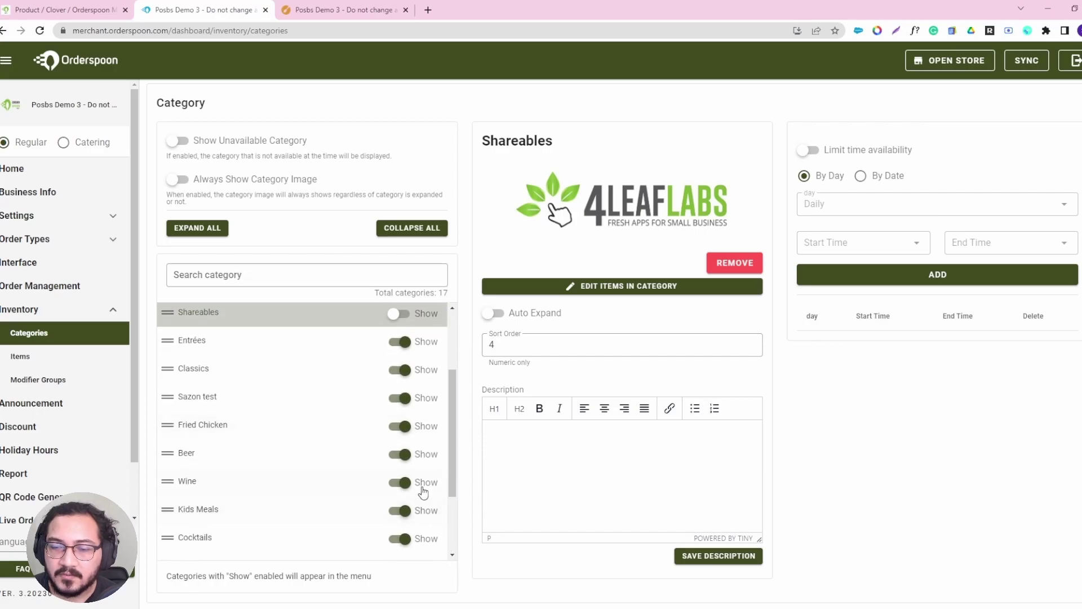
{"action": "scroll", "coordinate": [349, 522], "scroll_direction": "up", "scroll_amount": 3}
{"action": "scroll", "coordinate": [348, 521], "scroll_direction": "up", "scroll_amount": 1}
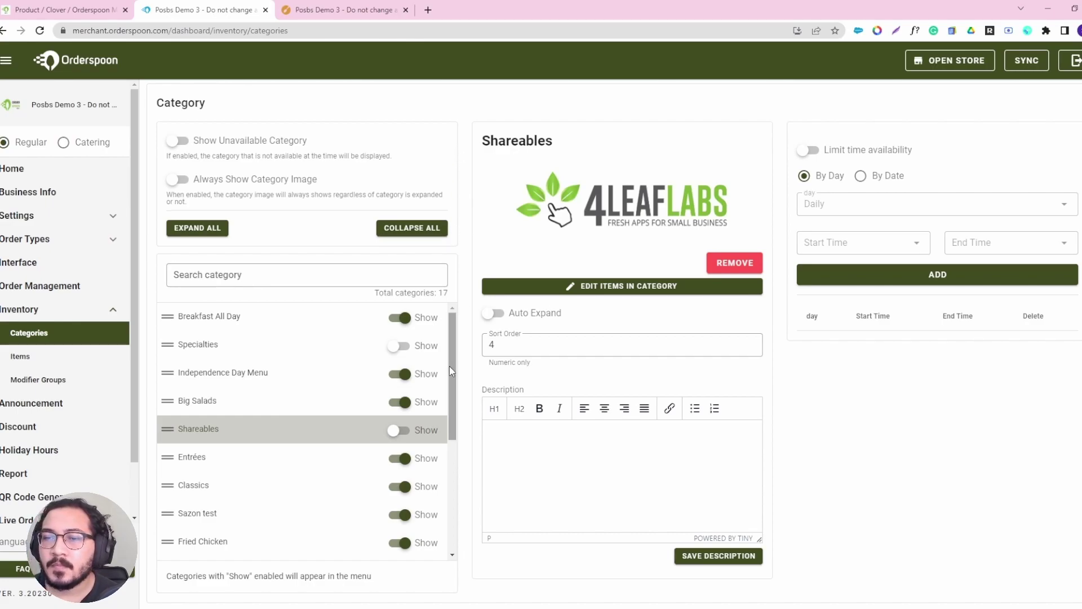
{"action": "scroll", "coordinate": [449, 366], "scroll_direction": "up", "scroll_amount": 1}
{"action": "left_click", "coordinate": [223, 319]}
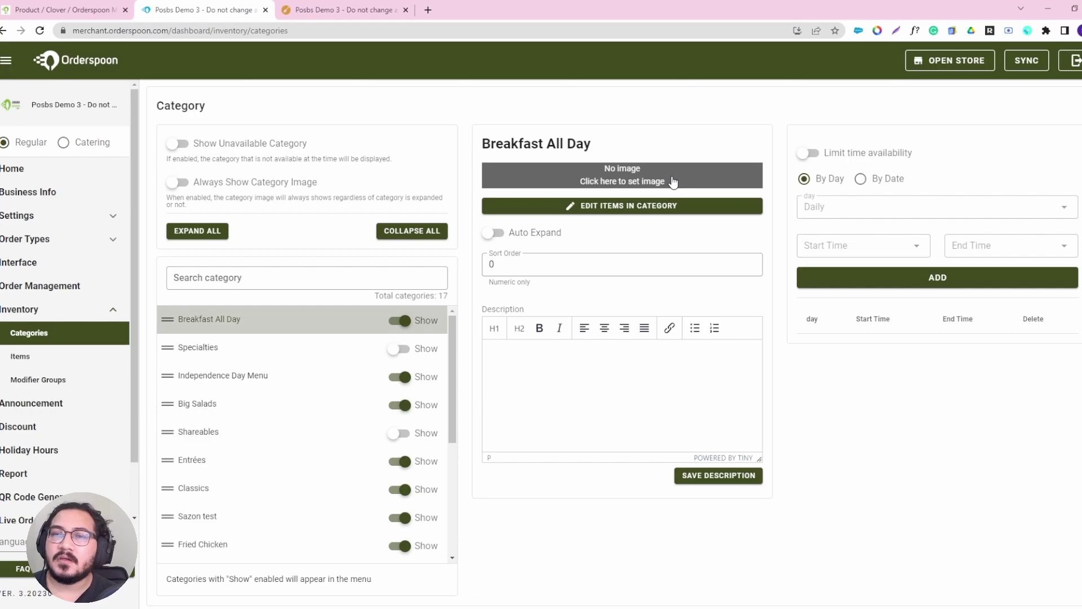
{"action": "left_click", "coordinate": [654, 178]}
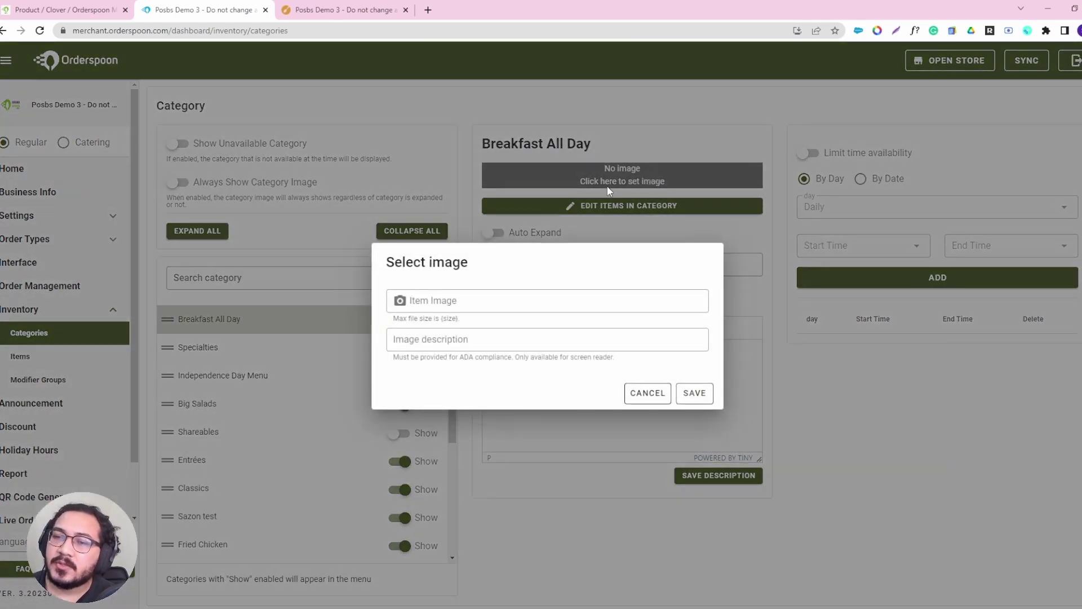
{"action": "left_click", "coordinate": [476, 304]}
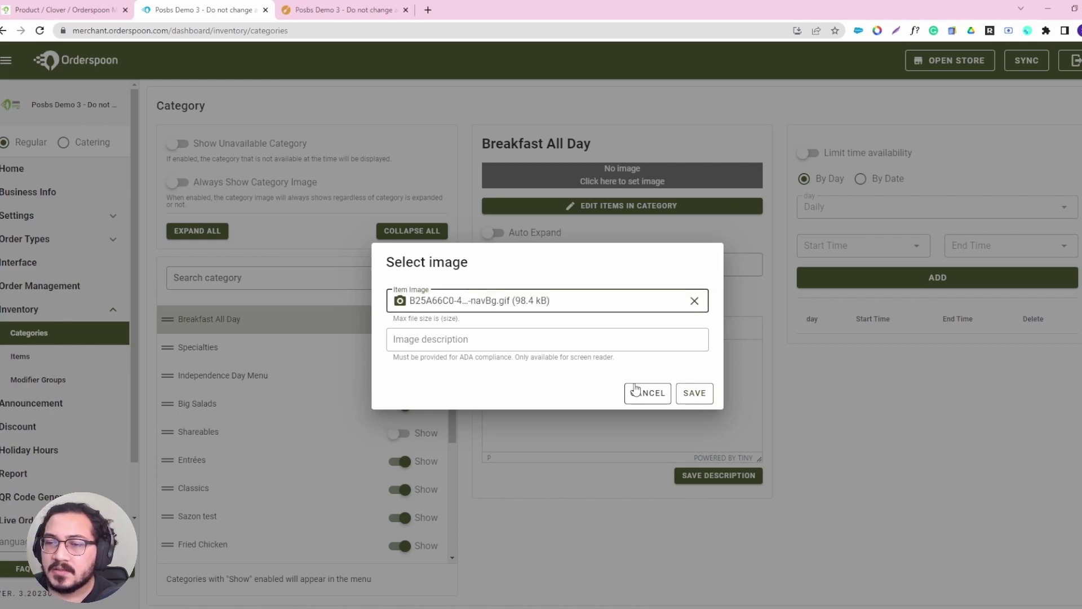
Step: Enter "Eggs & Bacon -" as the image description for Breakfast All Day and save the category image
{"action": "left_click", "coordinate": [510, 348]}
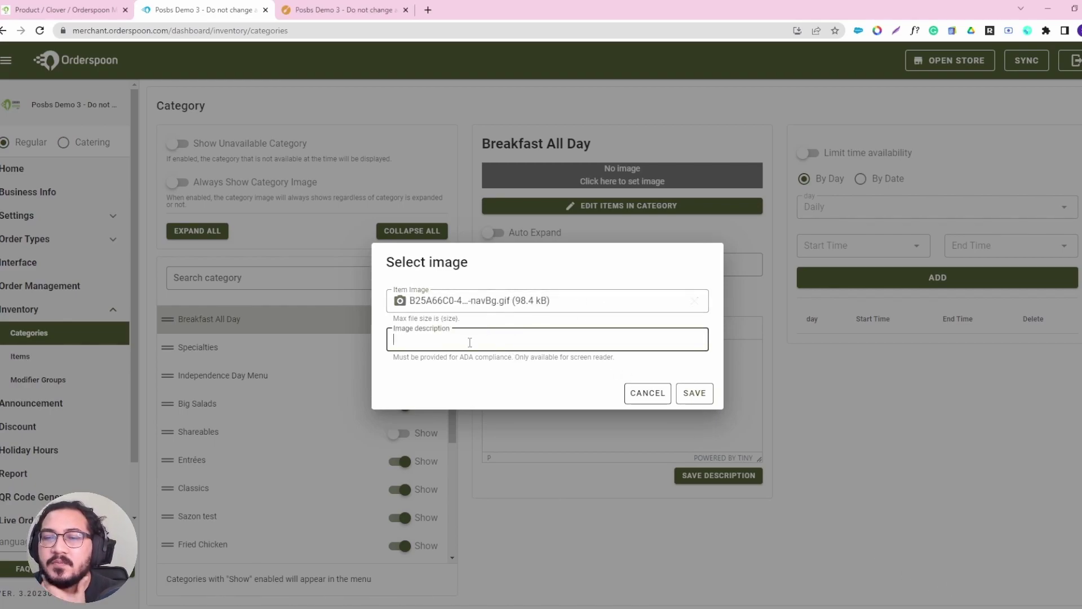
{"action": "left_click", "coordinate": [705, 401]}
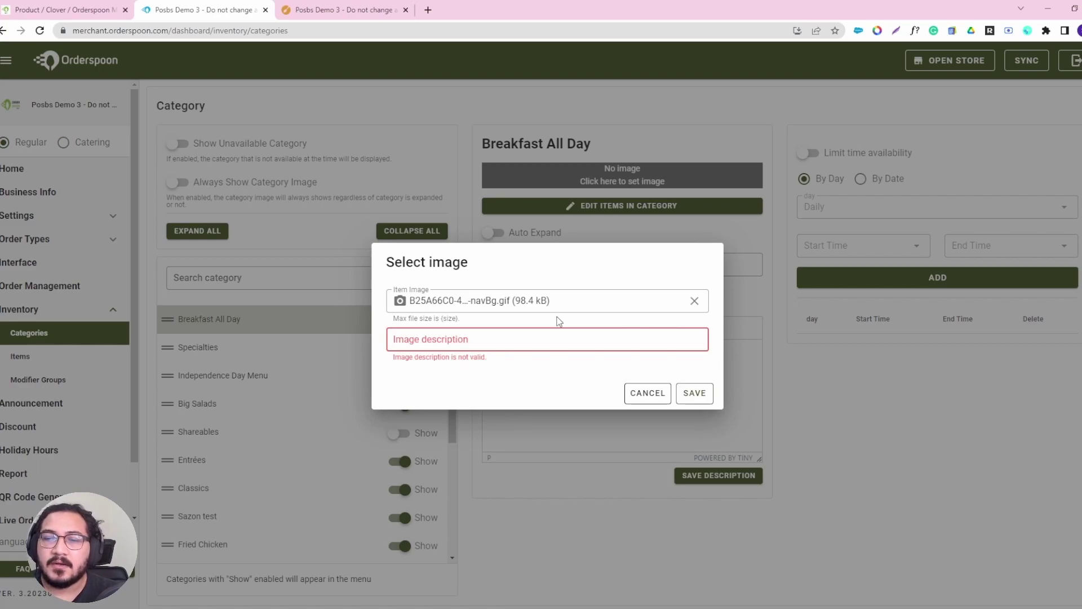
{"action": "left_click", "coordinate": [480, 332]}
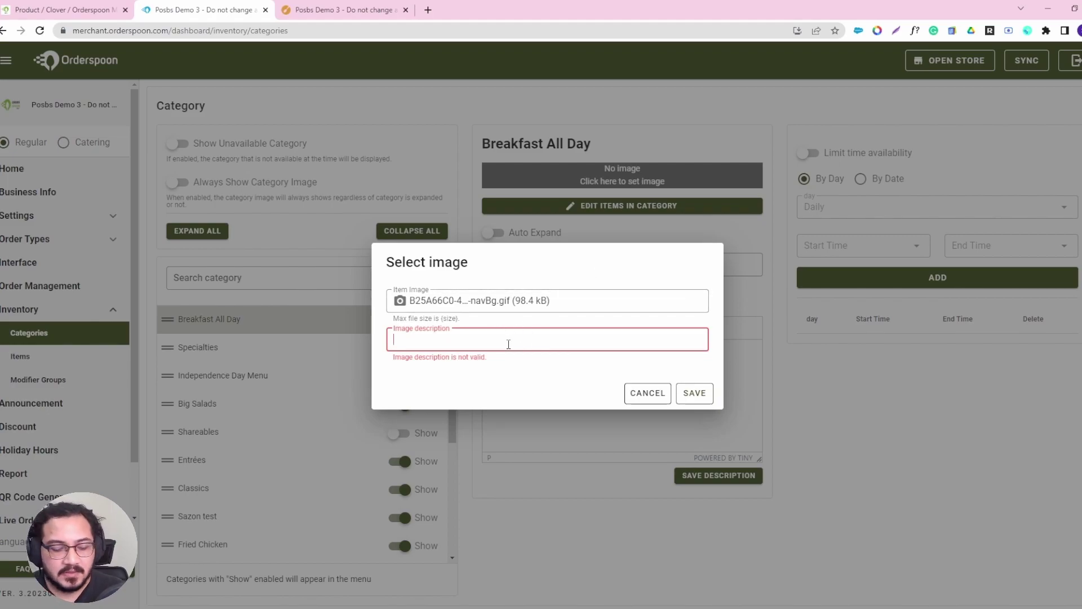
{"action": "type", "text": "Eggs & Bacon -"}
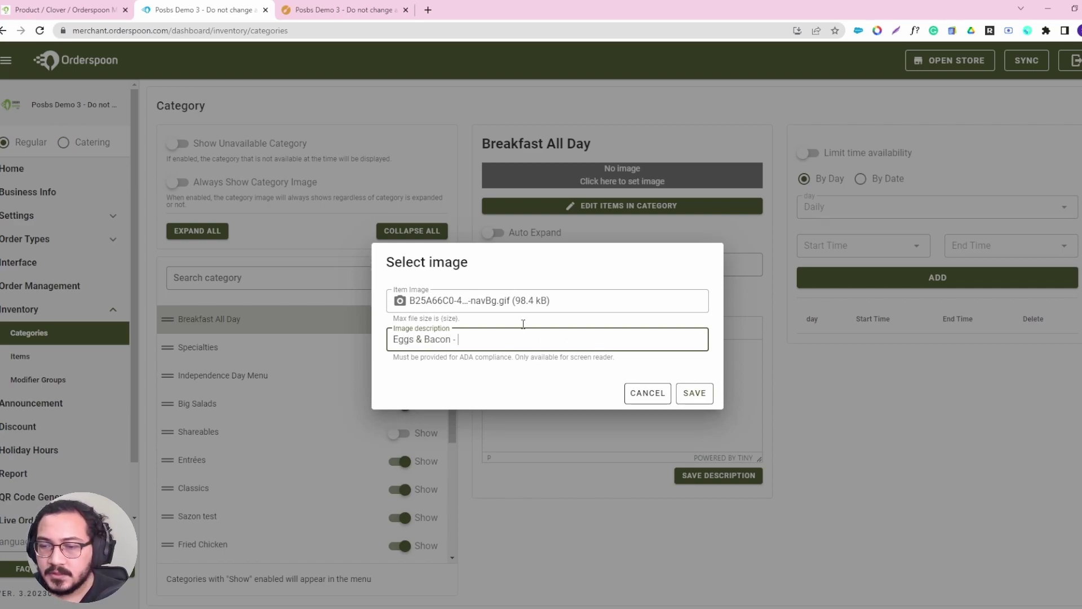
{"action": "left_click", "coordinate": [697, 393]}
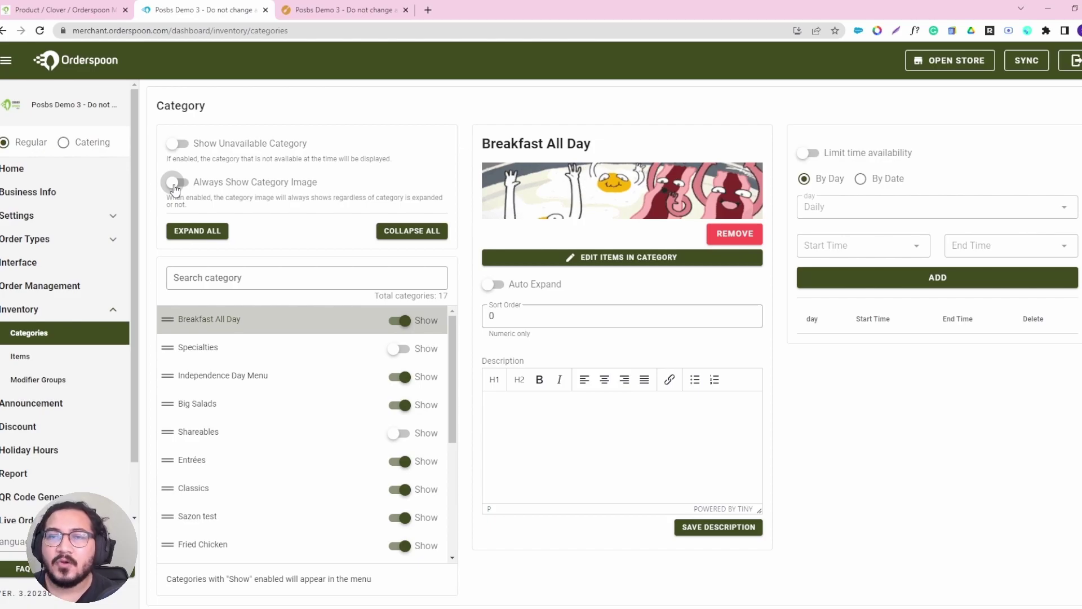
Step: Reload the online store, expand Breakfast All Day to check its image, and collapse the category again
{"action": "left_click", "coordinate": [311, 5]}
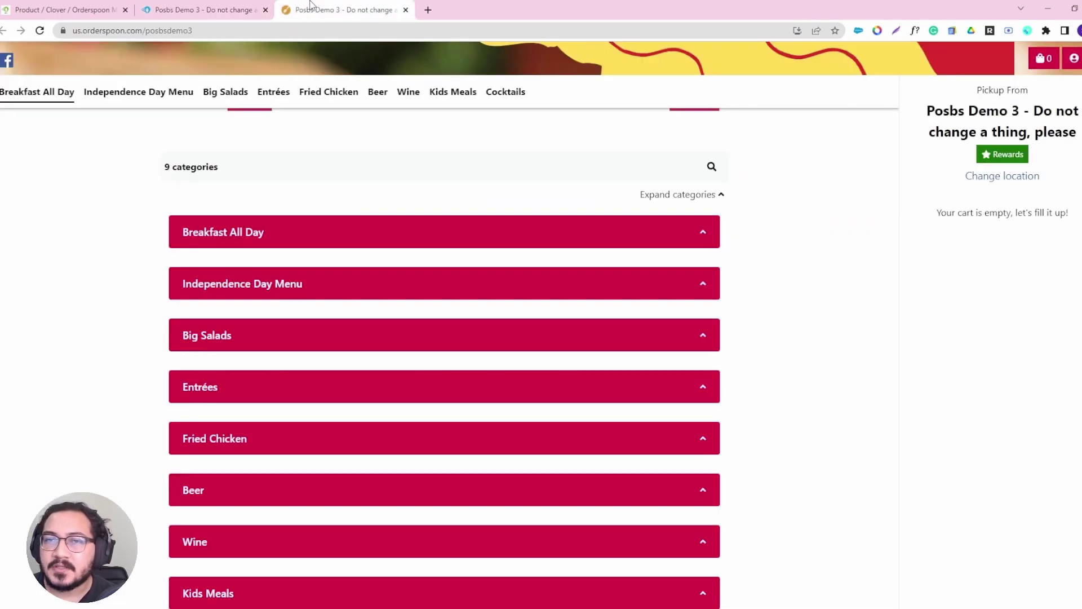
{"action": "left_click", "coordinate": [39, 30]}
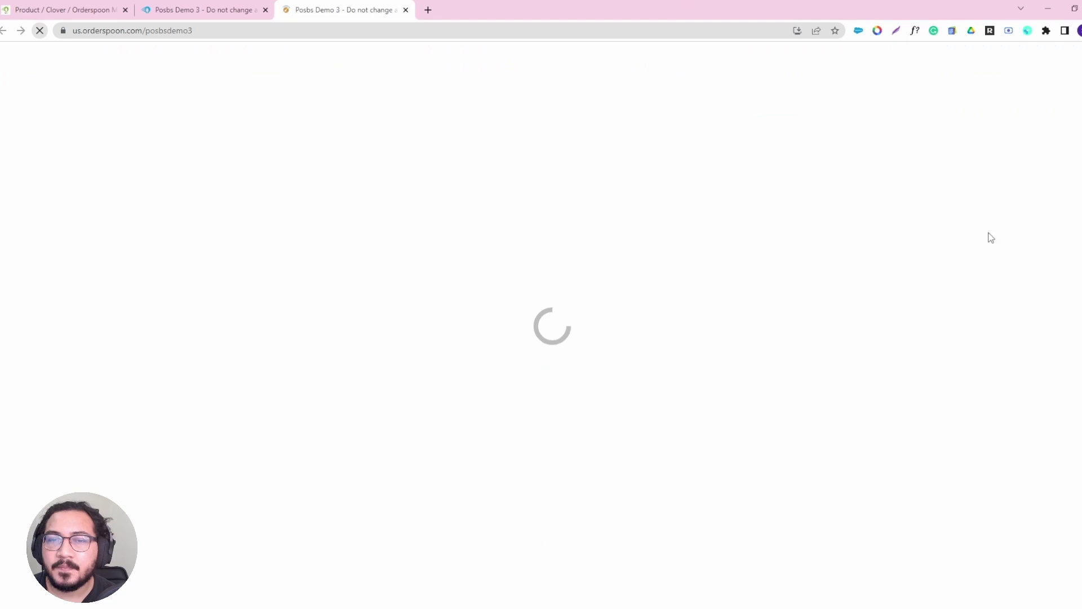
{"action": "scroll", "coordinate": [312, 370], "scroll_direction": "down", "scroll_amount": 1}
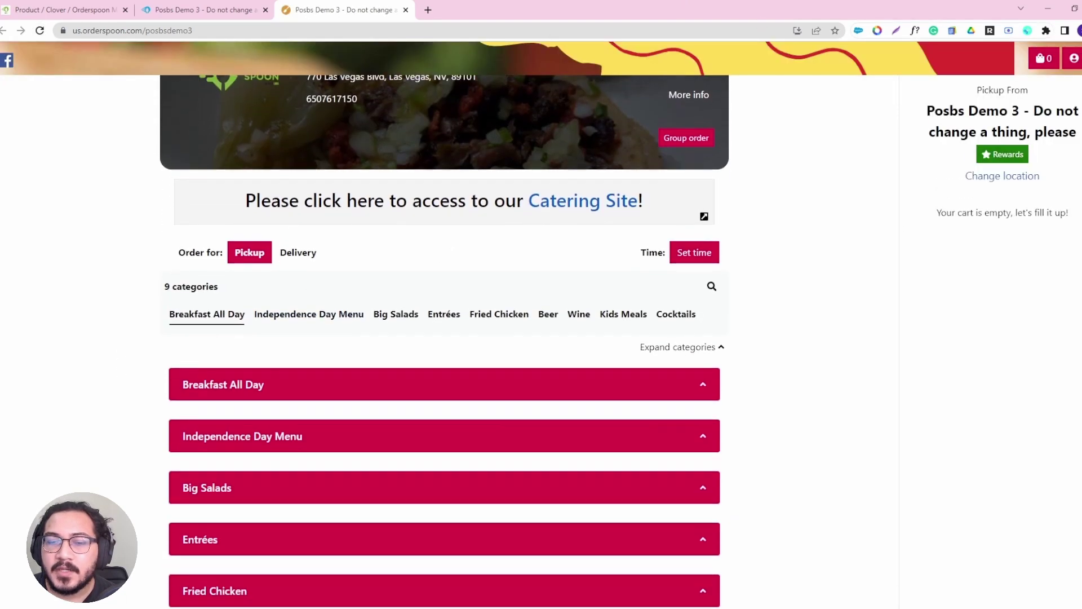
{"action": "left_click", "coordinate": [576, 393]}
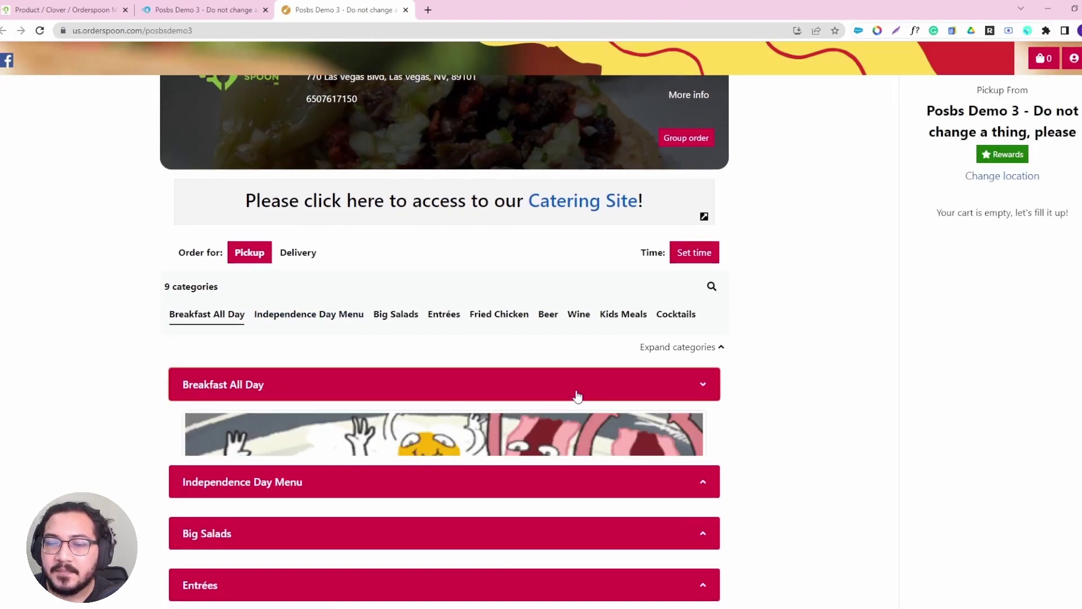
{"action": "scroll", "coordinate": [309, 422], "scroll_direction": "down", "scroll_amount": 1}
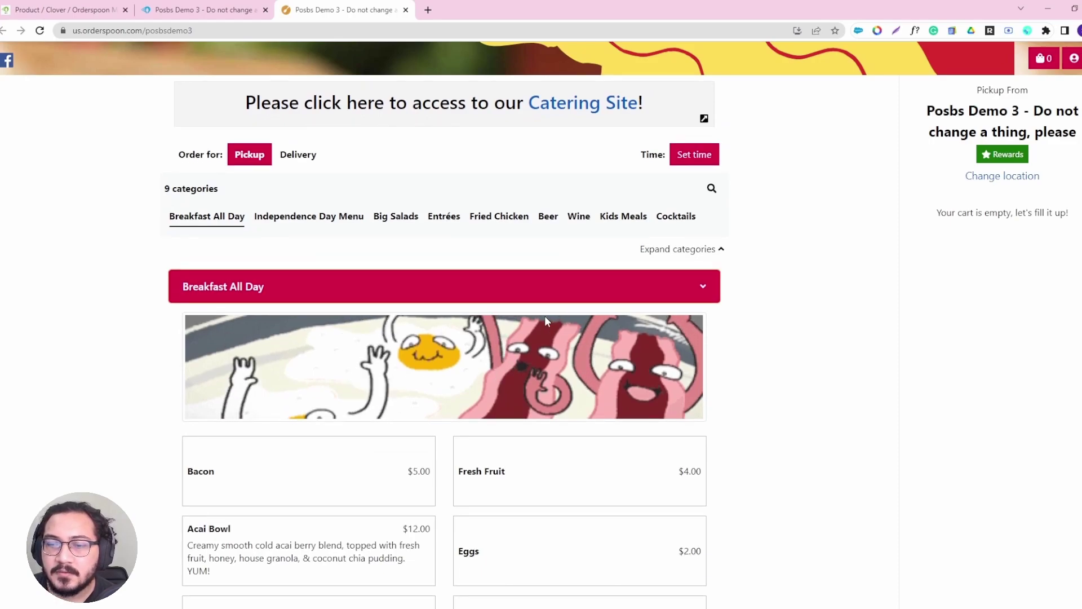
{"action": "left_click", "coordinate": [309, 288]}
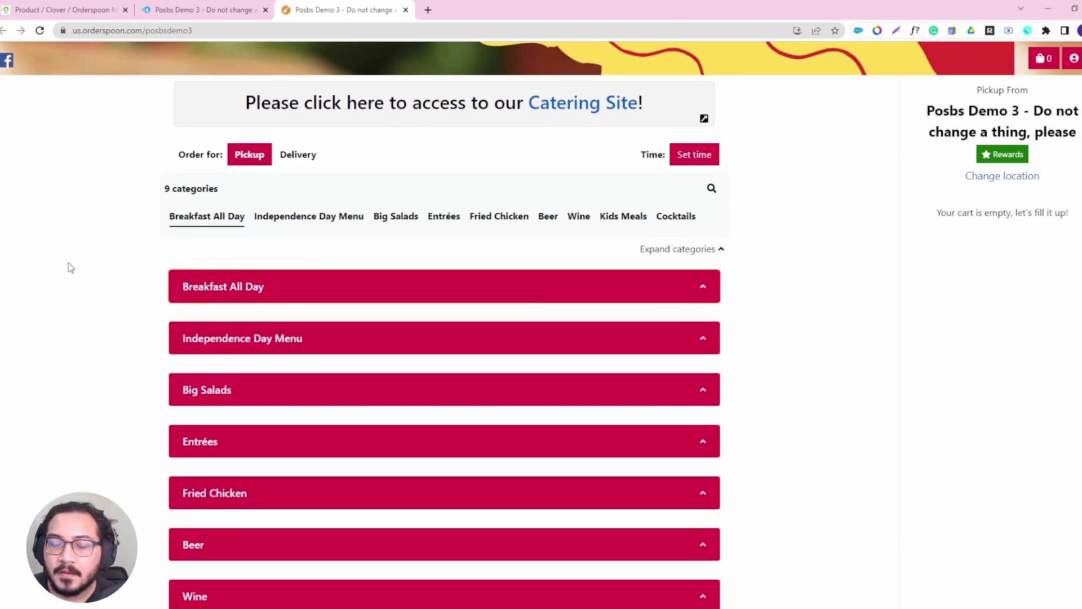
{"action": "scroll", "coordinate": [259, 278], "scroll_direction": "up", "scroll_amount": 2}
{"action": "scroll", "coordinate": [265, 408], "scroll_direction": "down", "scroll_amount": 2}
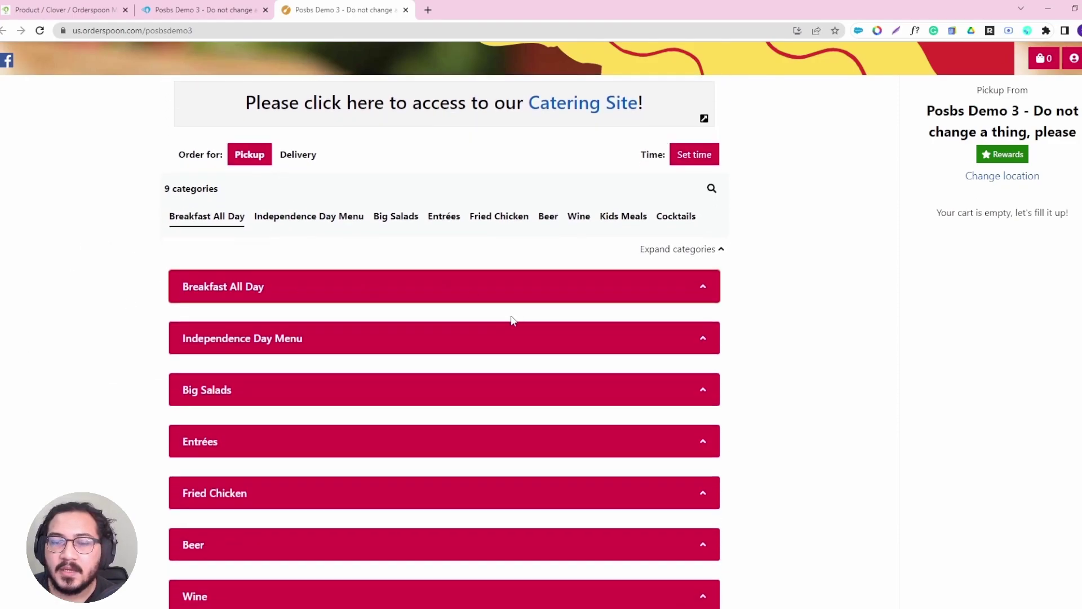
Step: Turn on Always Show Category Image in the dashboard and reload the online store to check the collapsed Breakfast All Day category
{"action": "left_click", "coordinate": [203, 9]}
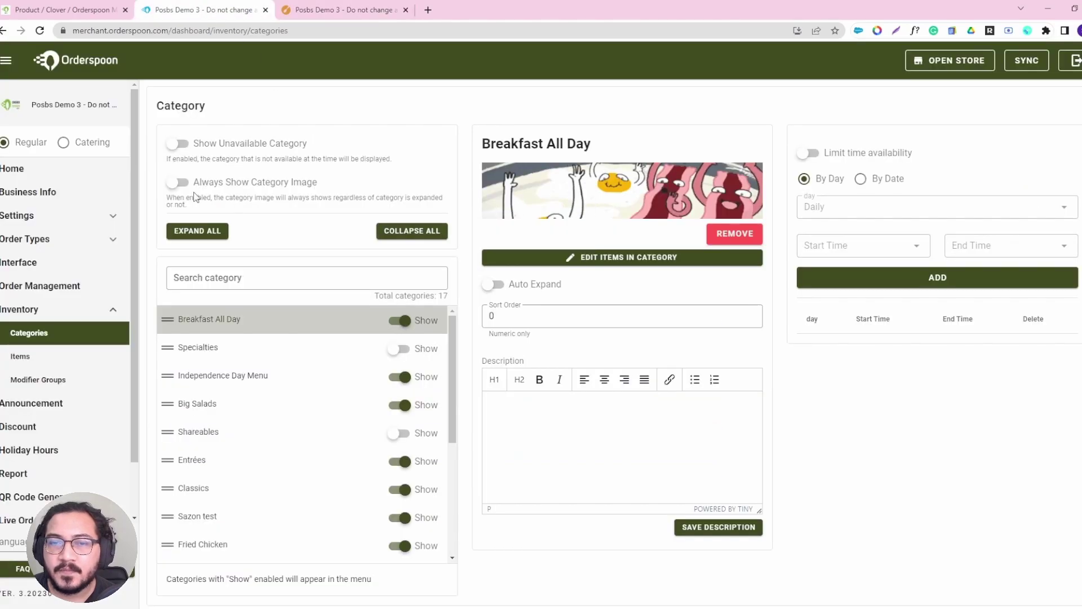
{"action": "left_click", "coordinate": [171, 186]}
{"action": "left_click", "coordinate": [352, 11]}
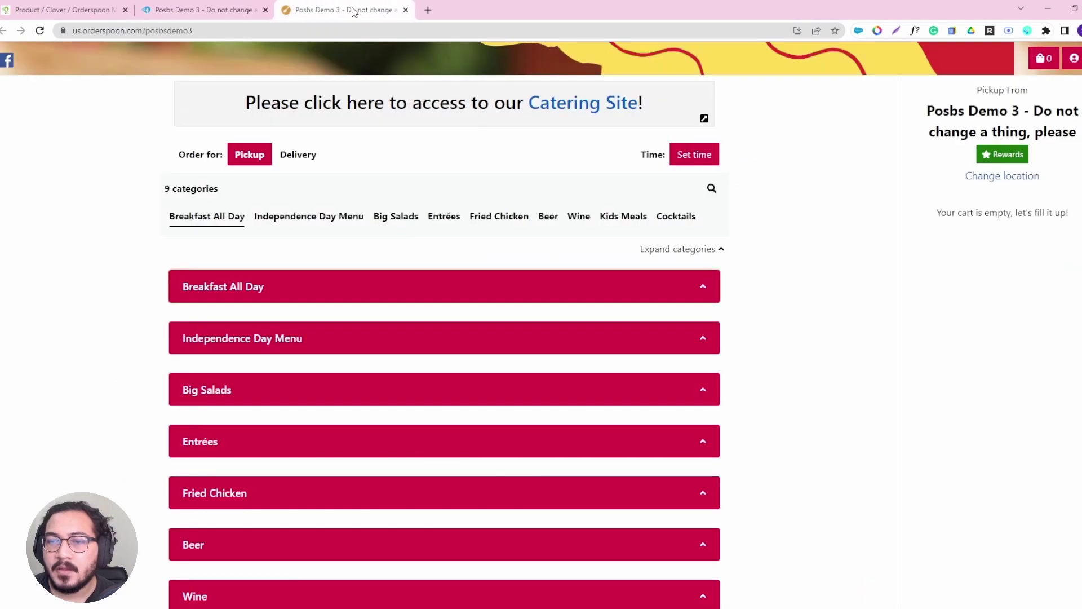
{"action": "left_click", "coordinate": [39, 33]}
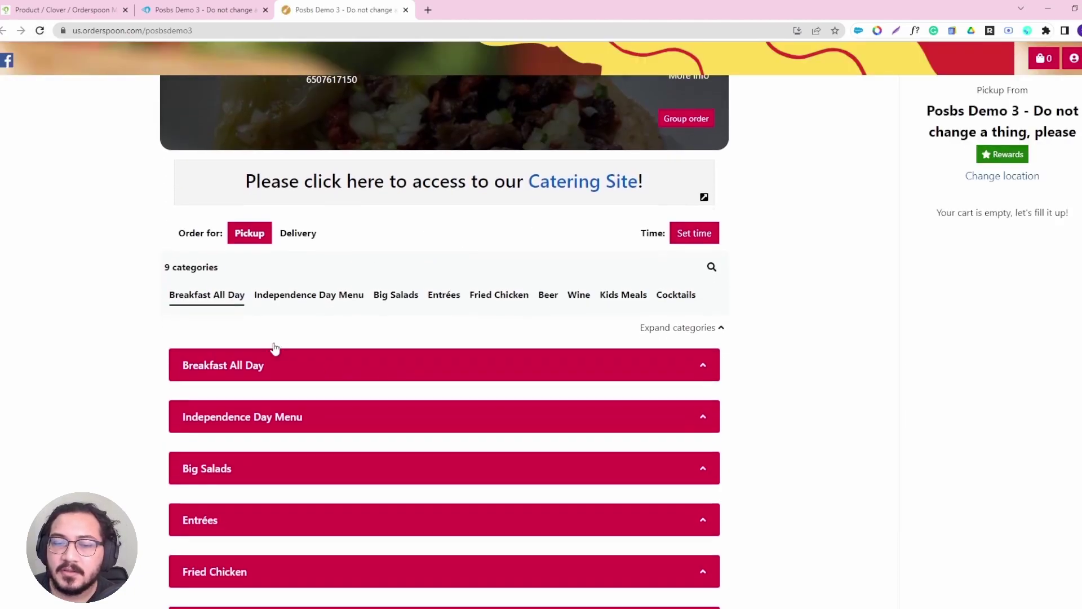
{"action": "left_click", "coordinate": [89, 30]}
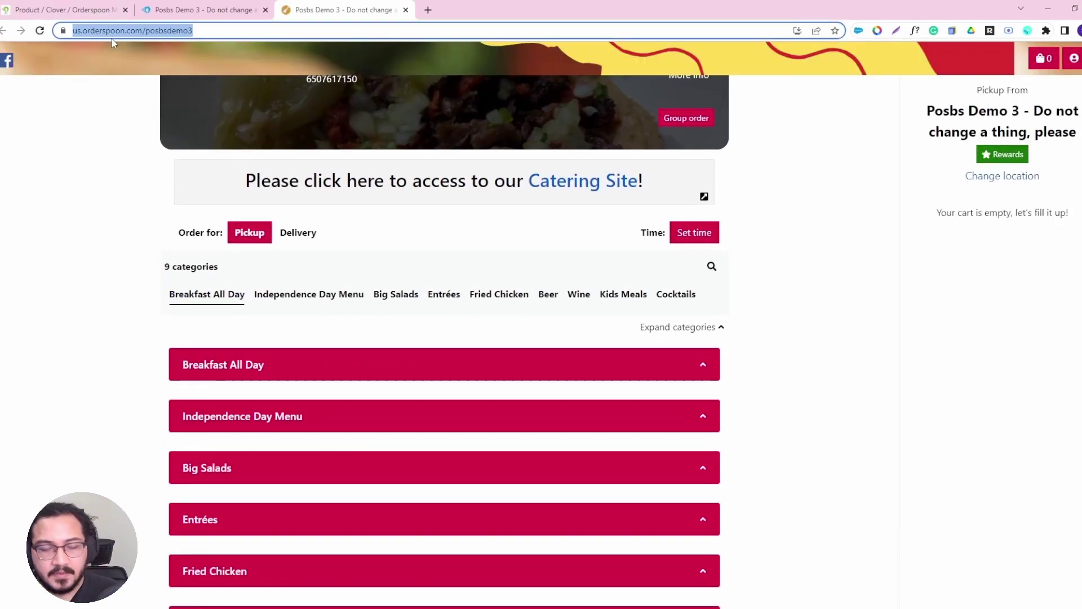
{"action": "left_click", "coordinate": [40, 31]}
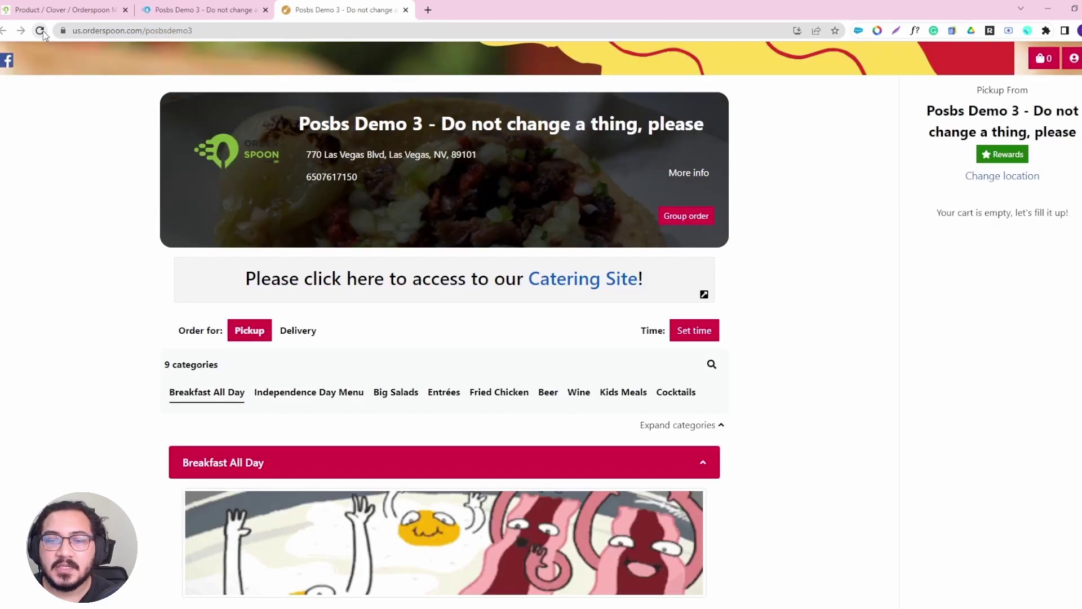
{"action": "scroll", "coordinate": [152, 496], "scroll_direction": "down", "scroll_amount": 4}
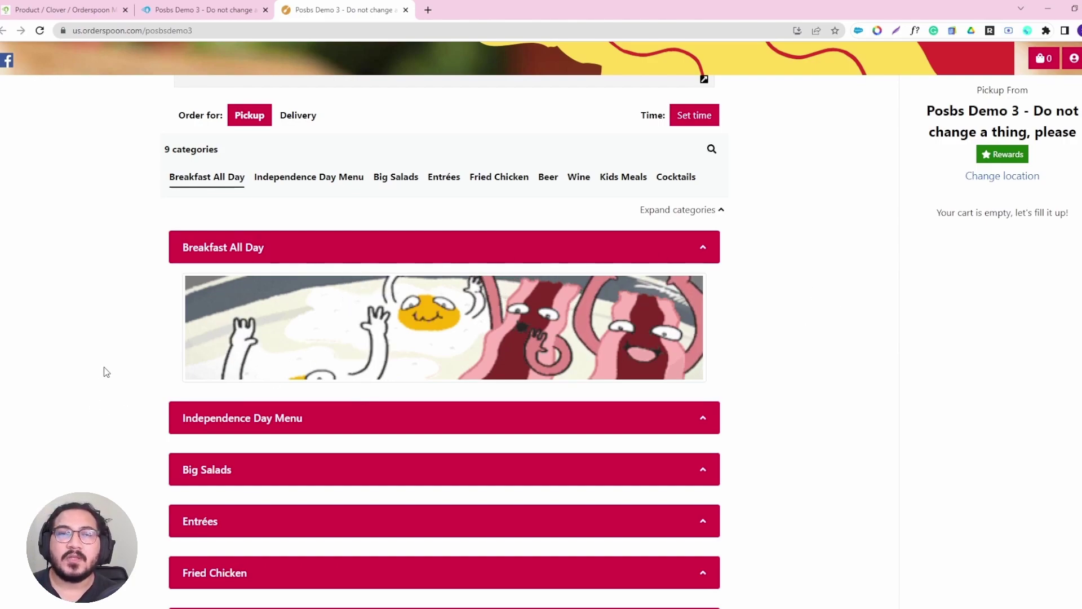
Step: In the dashboard, apply Expand All to the categories and reverse it with Collapse All
{"action": "left_click", "coordinate": [180, 7]}
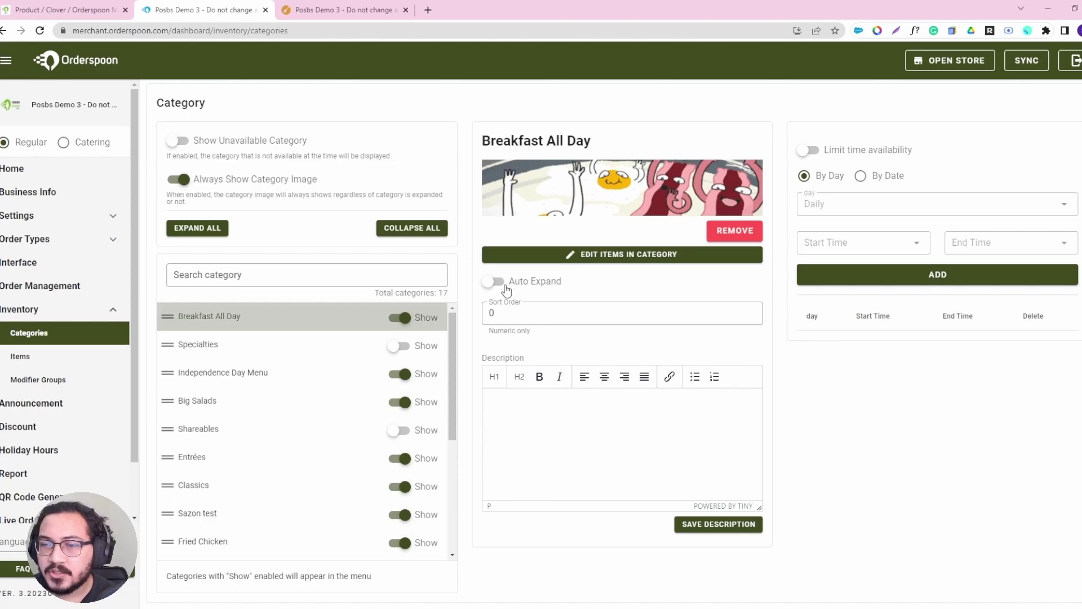
{"action": "left_click", "coordinate": [214, 230]}
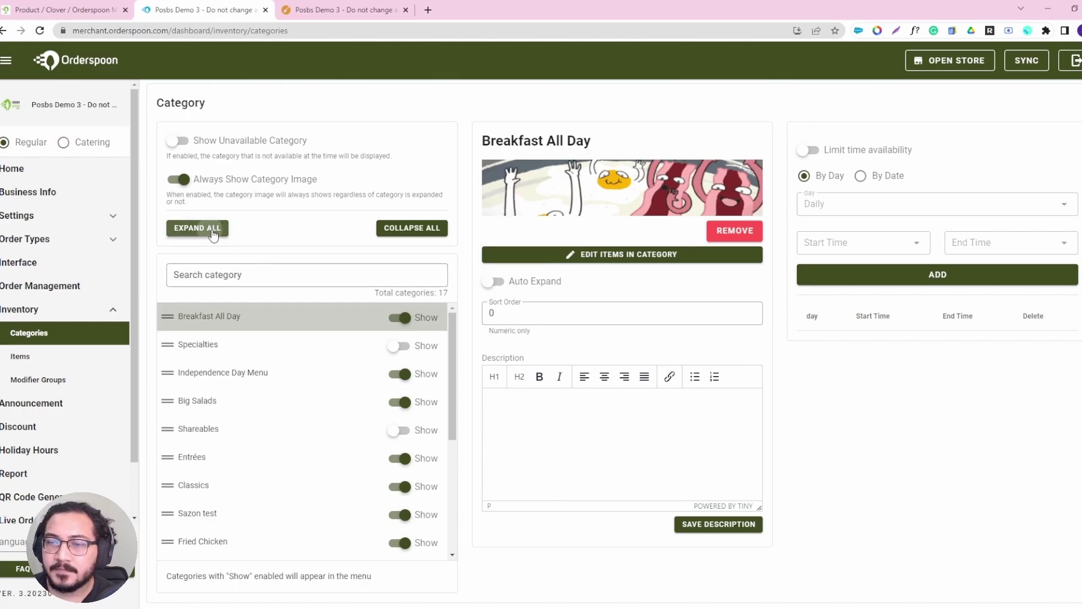
{"action": "left_click", "coordinate": [601, 97]}
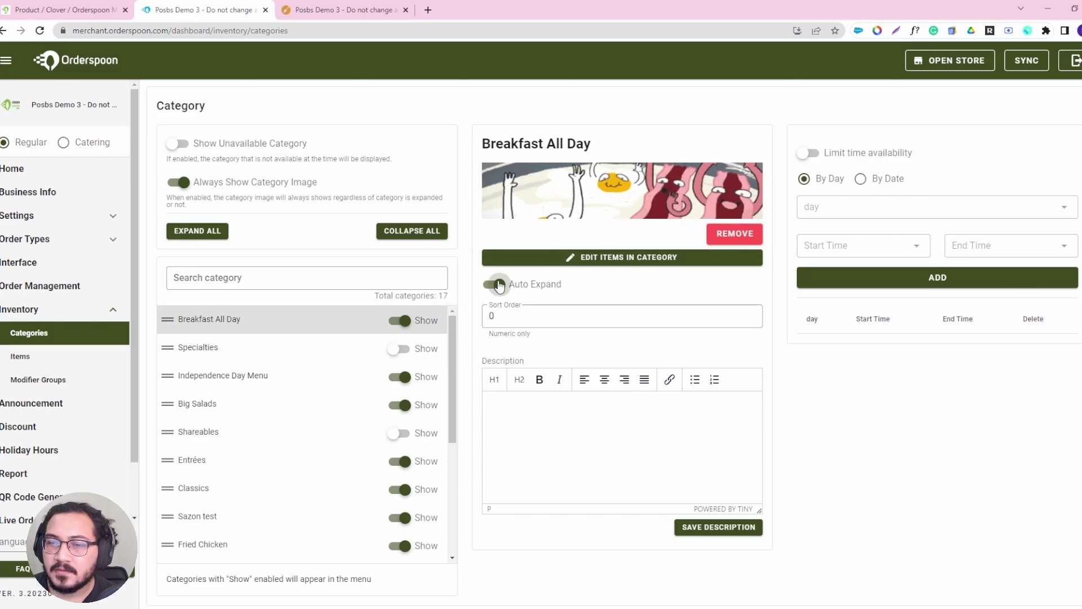
{"action": "left_click", "coordinate": [417, 231]}
{"action": "left_click", "coordinate": [590, 94]}
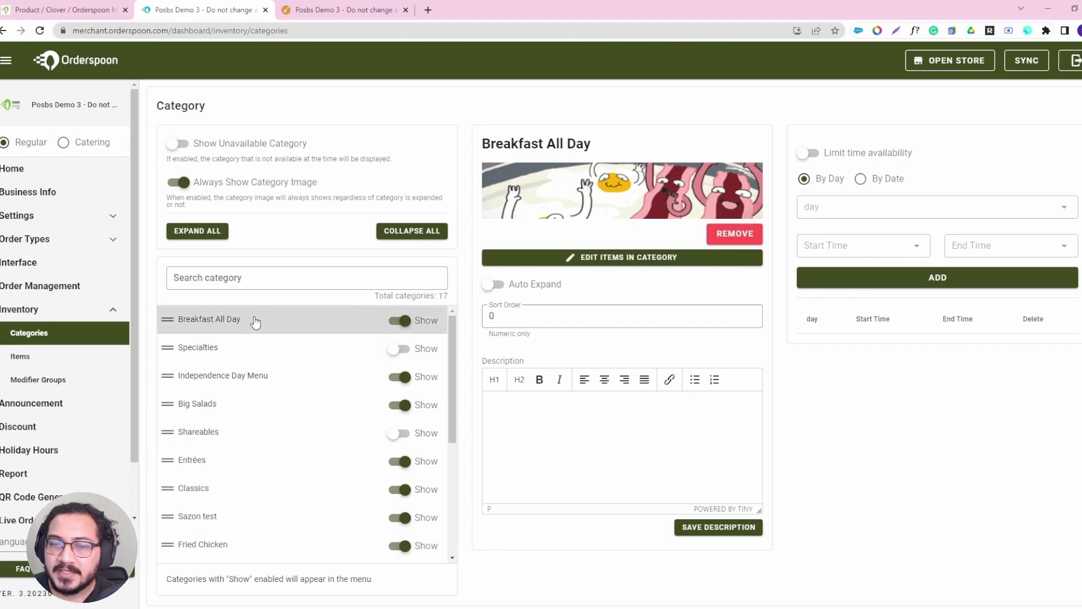
Step: Try to move the Turbo Charged Milshakes category from the end of the category list toward its beginning
{"action": "mouse_move", "coordinate": [168, 319]}
{"action": "left_mouse_down"}
{"action": "mouse_move", "coordinate": [168, 349]}
{"action": "mouse_move", "coordinate": [168, 319]}
{"action": "left_mouse_up"}
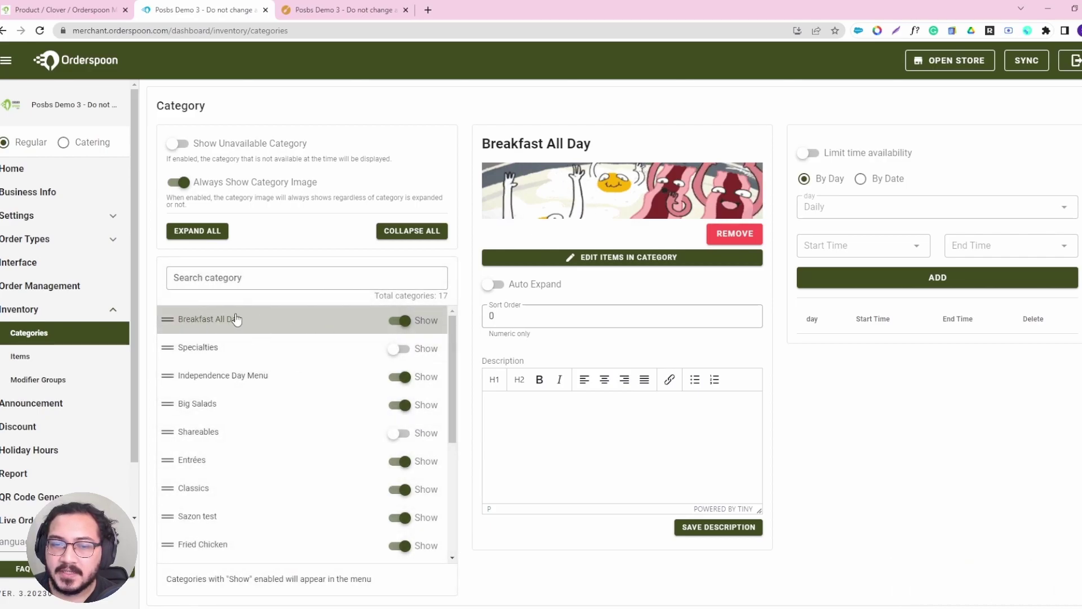
{"action": "scroll", "coordinate": [452, 324], "scroll_direction": "down", "scroll_amount": 1}
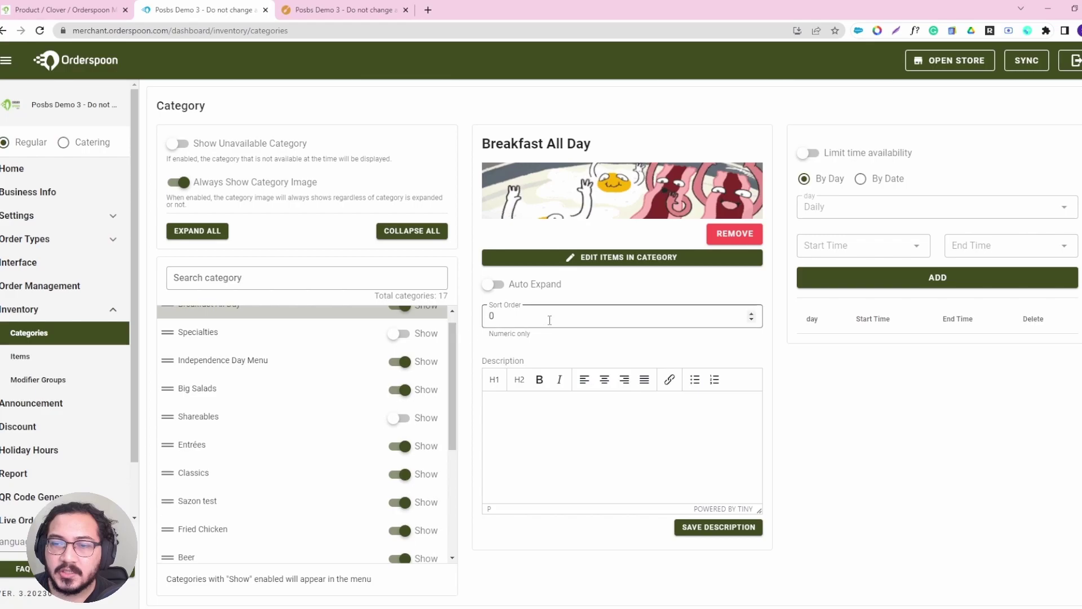
{"action": "left_click_drag", "start_coordinate": [450, 343], "coordinate": [443, 455]}
{"action": "scroll", "coordinate": [443, 456], "scroll_direction": "down", "scroll_amount": 1}
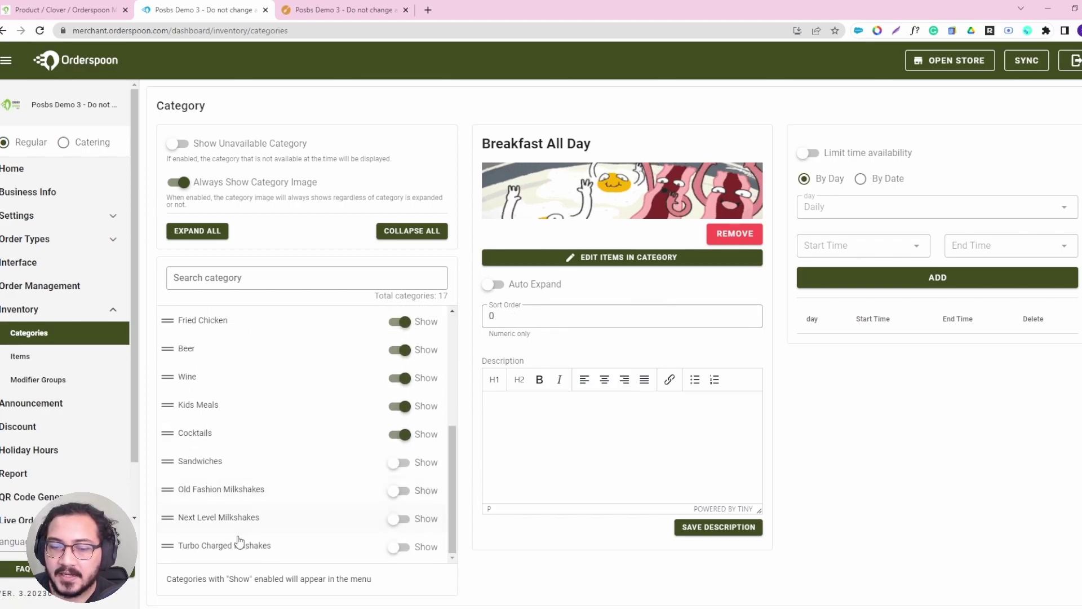
{"action": "left_click_drag", "start_coordinate": [168, 545], "coordinate": [193, 296]}
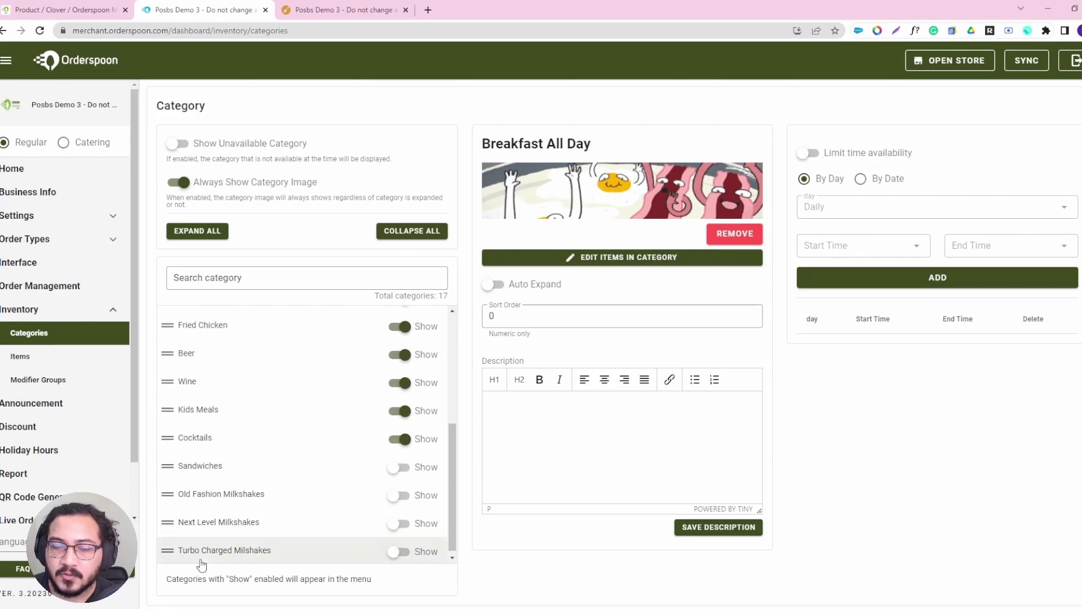
Step: Set the Cocktails category's sort order to 0
{"action": "left_click", "coordinate": [213, 465]}
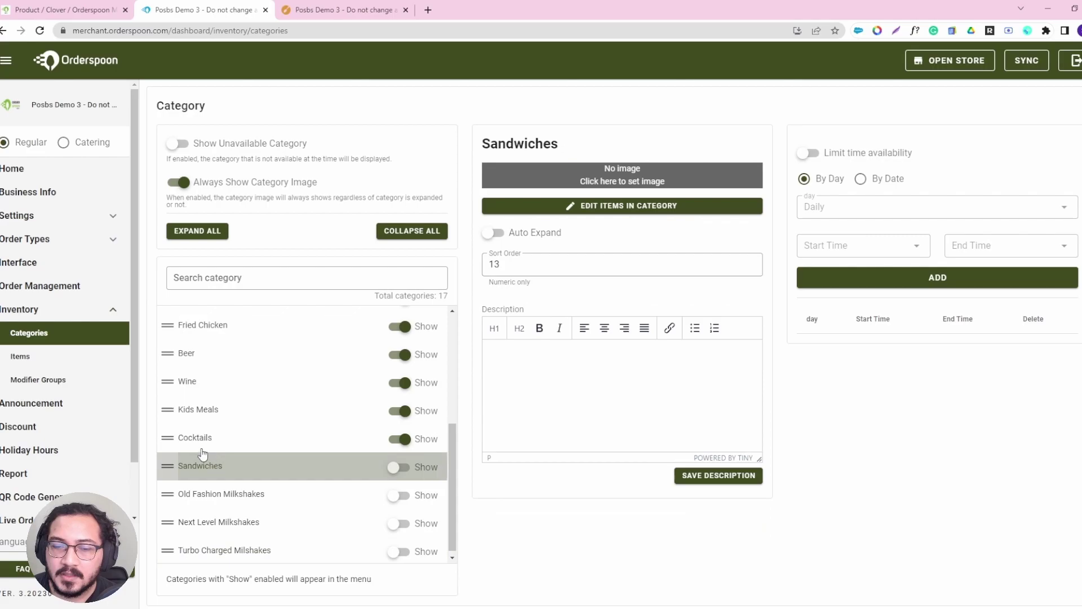
{"action": "left_click", "coordinate": [194, 438]}
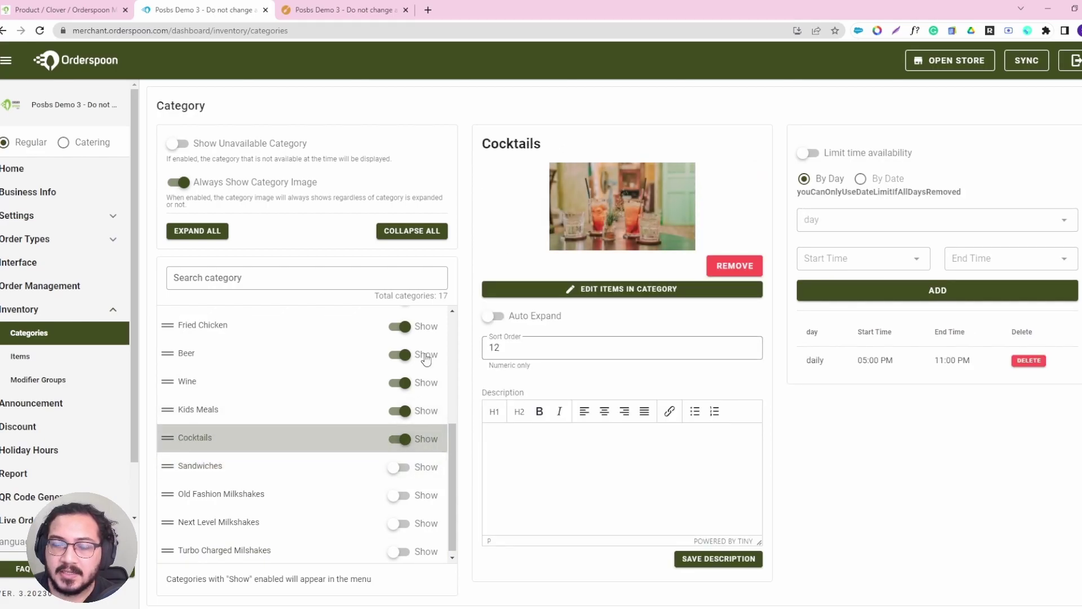
{"action": "left_click_drag", "start_coordinate": [558, 347], "coordinate": [476, 357]}
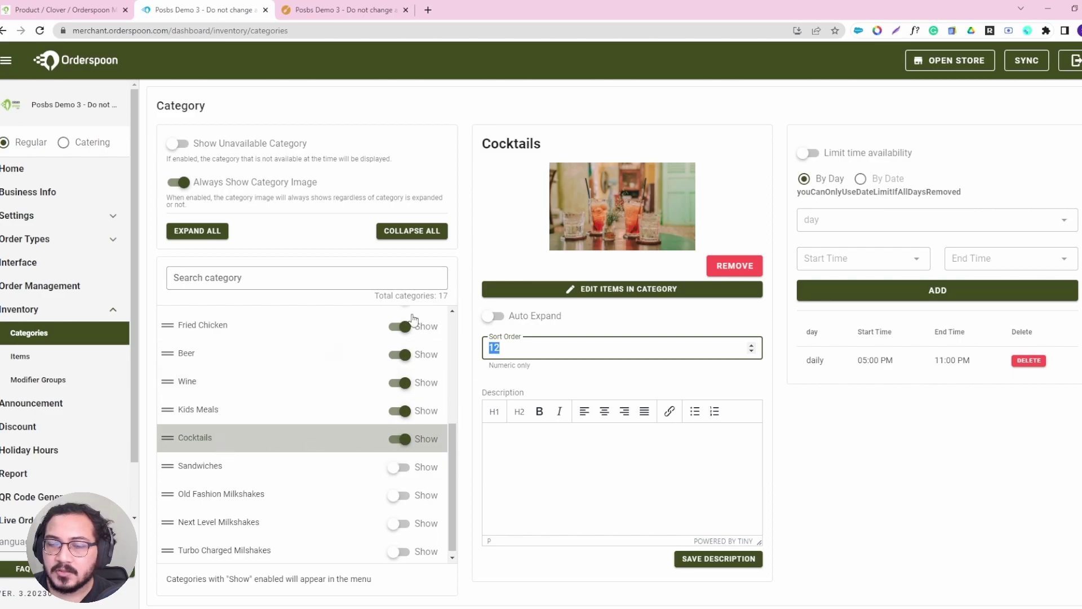
{"action": "key", "text": "BackSpace"}
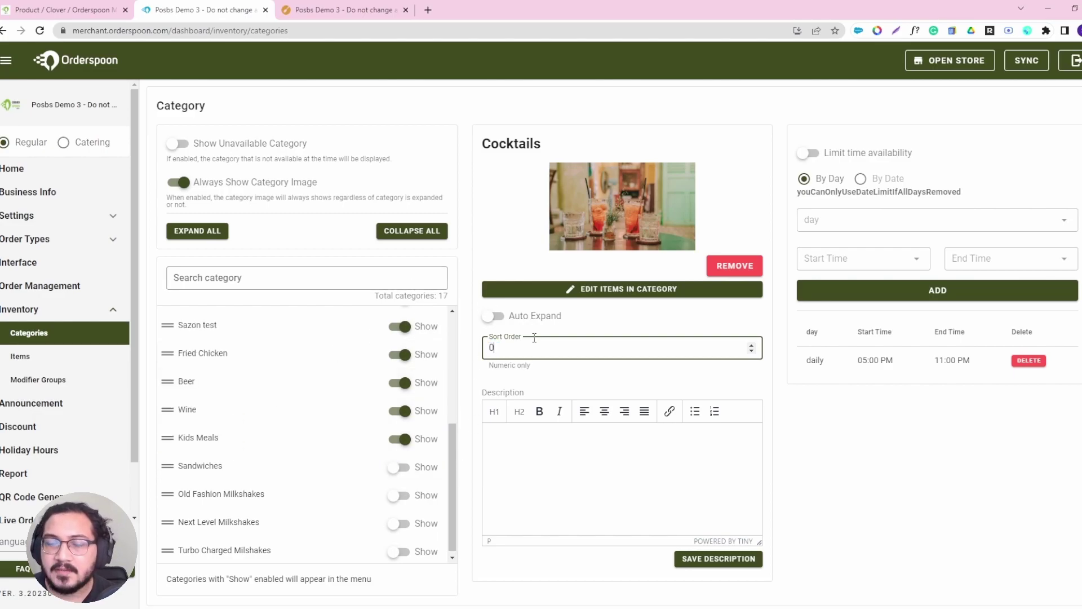
Step: Open the online store and check the Cocktails category's position in the menu, expanding and collapsing it
{"action": "left_click", "coordinate": [961, 61]}
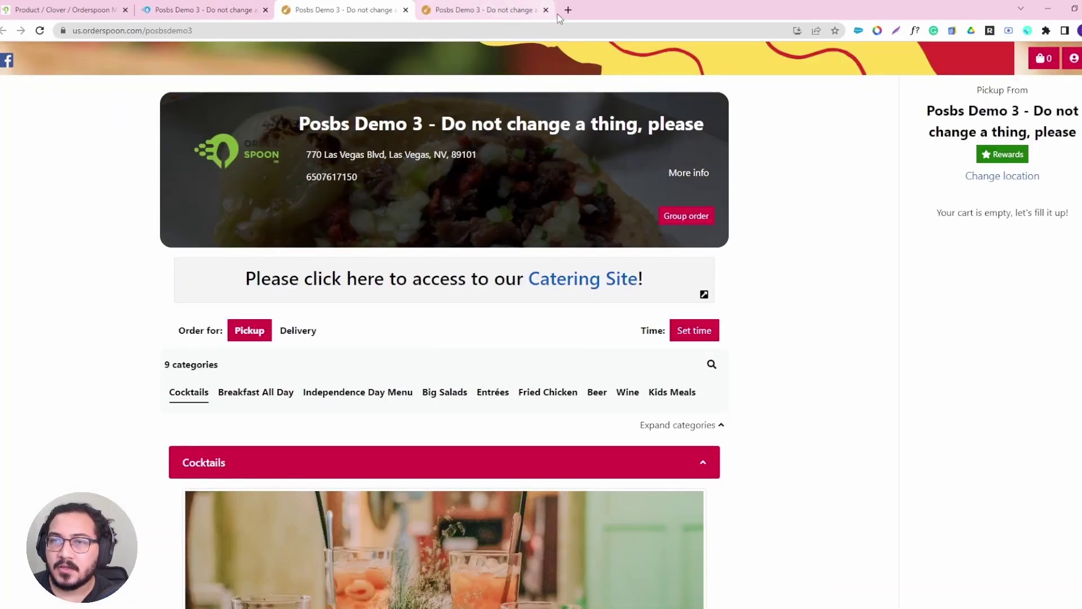
{"action": "left_click", "coordinate": [545, 11]}
{"action": "scroll", "coordinate": [129, 420], "scroll_direction": "down", "scroll_amount": 4}
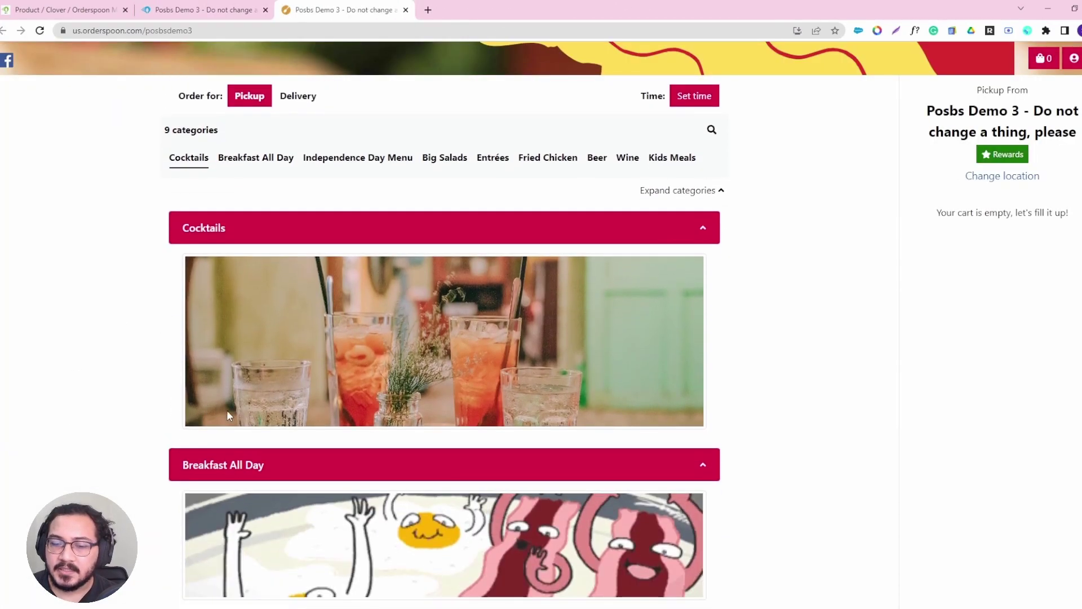
{"action": "scroll", "coordinate": [457, 325], "scroll_direction": "down", "scroll_amount": 3}
{"action": "scroll", "coordinate": [371, 168], "scroll_direction": "up", "scroll_amount": 3}
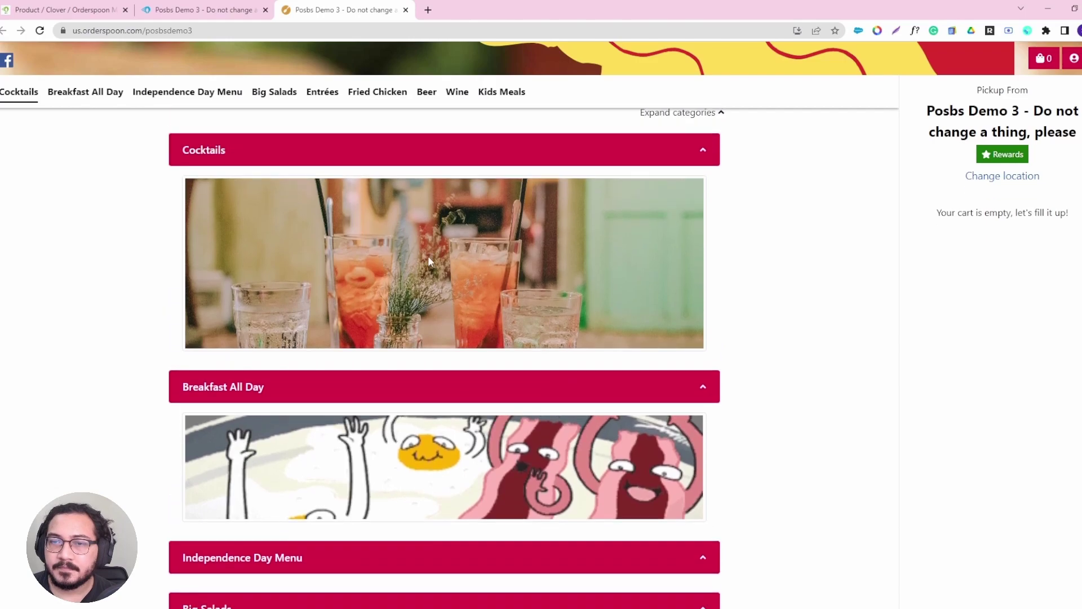
{"action": "left_click", "coordinate": [371, 165]}
{"action": "left_click", "coordinate": [369, 164]}
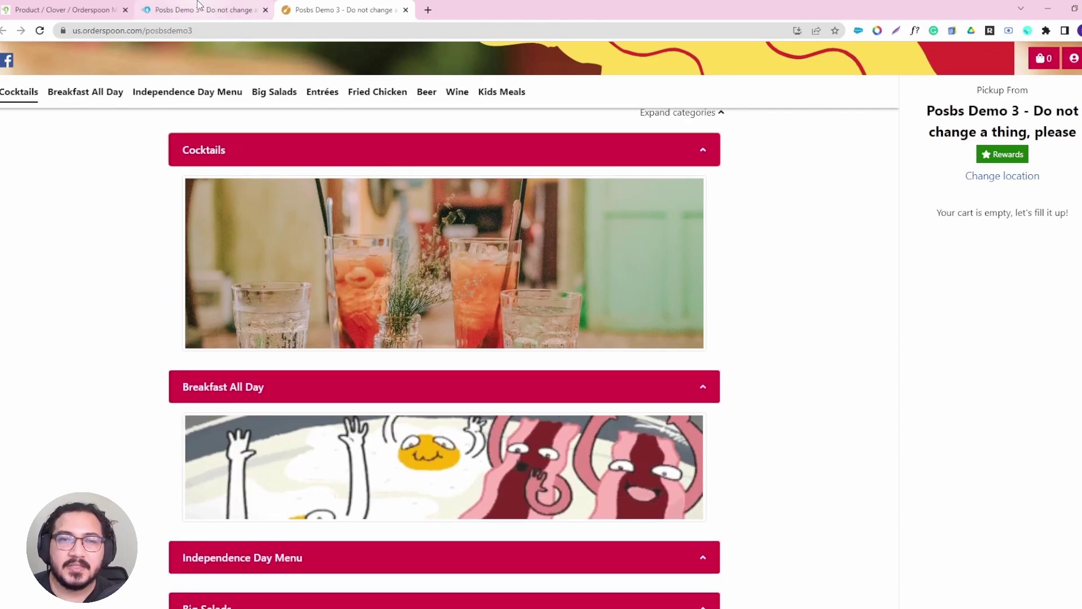
Step: Back in the dashboard, start the Cocktails category description with "Cocktails" in bold
{"action": "left_click", "coordinate": [199, 7]}
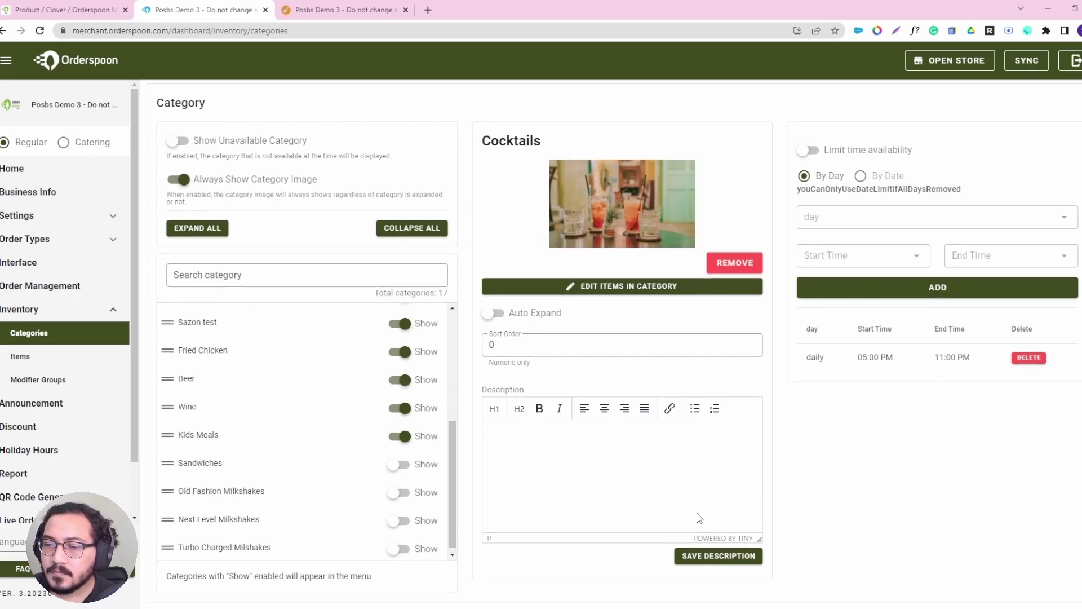
{"action": "left_click", "coordinate": [539, 457]}
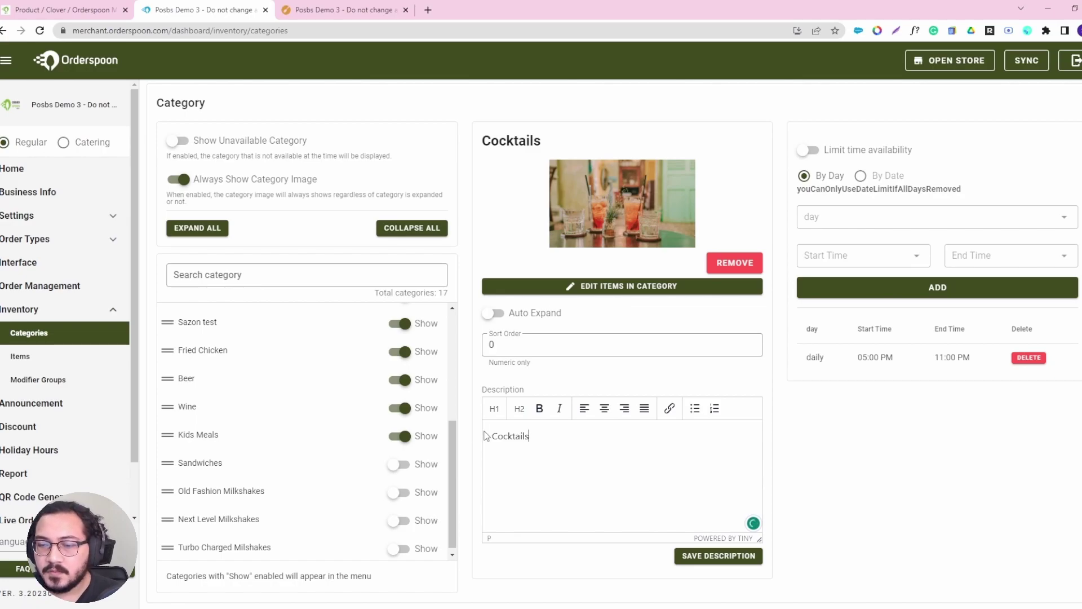
{"action": "mouse_move", "coordinate": [499, 436]}
{"action": "left_mouse_down"}
{"action": "mouse_move", "coordinate": [552, 437]}
{"action": "mouse_move", "coordinate": [495, 442]}
{"action": "left_mouse_up"}
{"action": "left_click", "coordinate": [542, 438]}
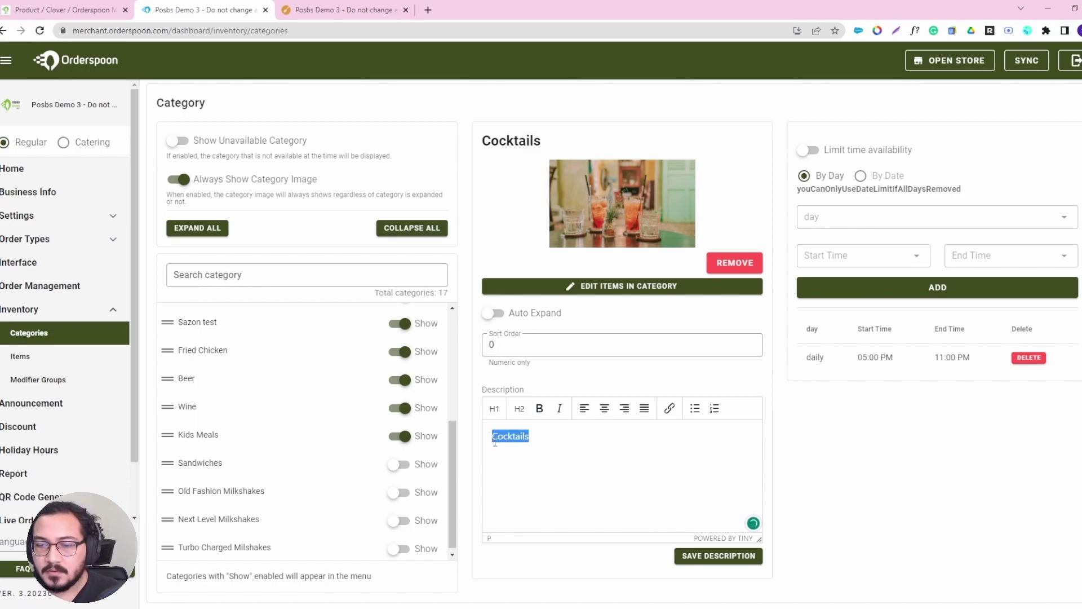
{"action": "left_click", "coordinate": [538, 409]}
{"action": "left_click", "coordinate": [606, 447]}
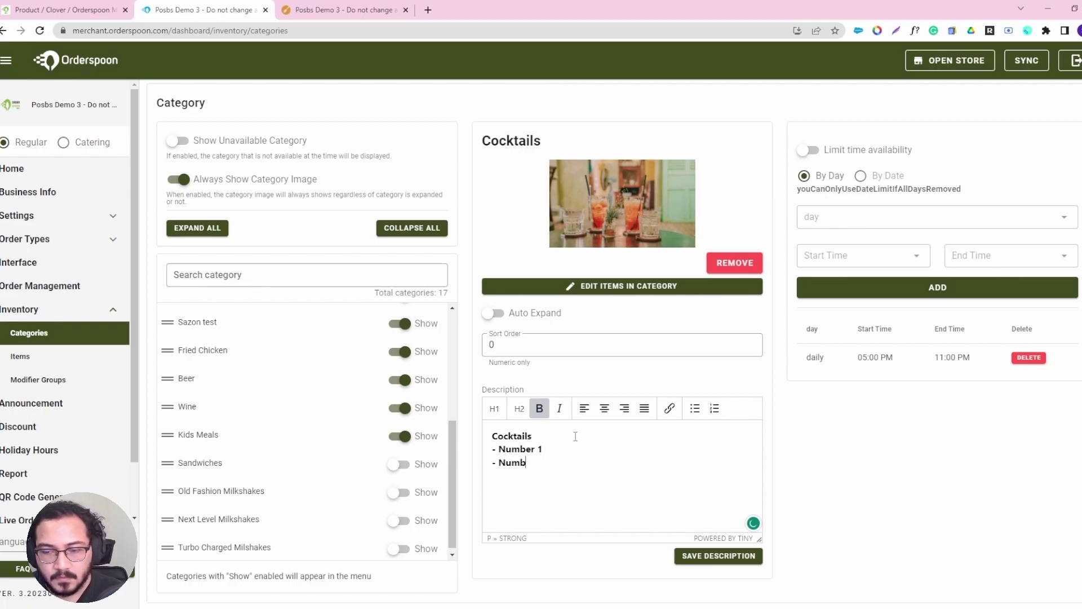
Step: Set the description lines "- Number 1" and "- Number 2" to regular weight and save the Cocktails description
{"action": "left_click_drag", "start_coordinate": [547, 466], "coordinate": [492, 448]}
{"action": "left_click", "coordinate": [539, 408]}
{"action": "left_click", "coordinate": [590, 445]}
{"action": "left_click", "coordinate": [717, 556]}
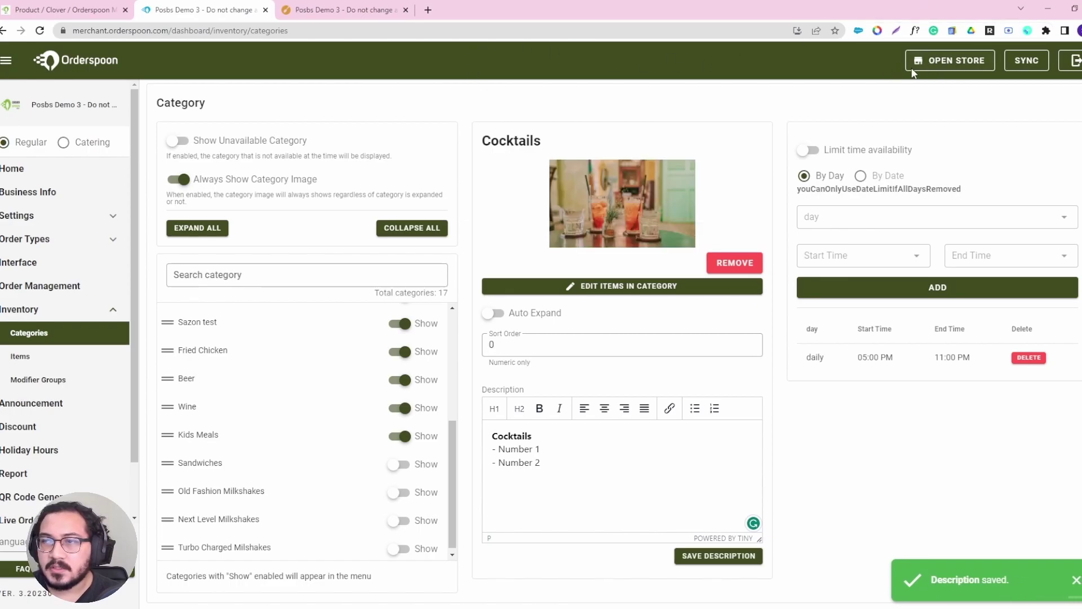
Step: Open the online store and check the description under the Cocktails category image
{"action": "left_click", "coordinate": [966, 60]}
{"action": "left_click", "coordinate": [545, 9]}
{"action": "scroll", "coordinate": [427, 354], "scroll_direction": "down", "scroll_amount": 5}
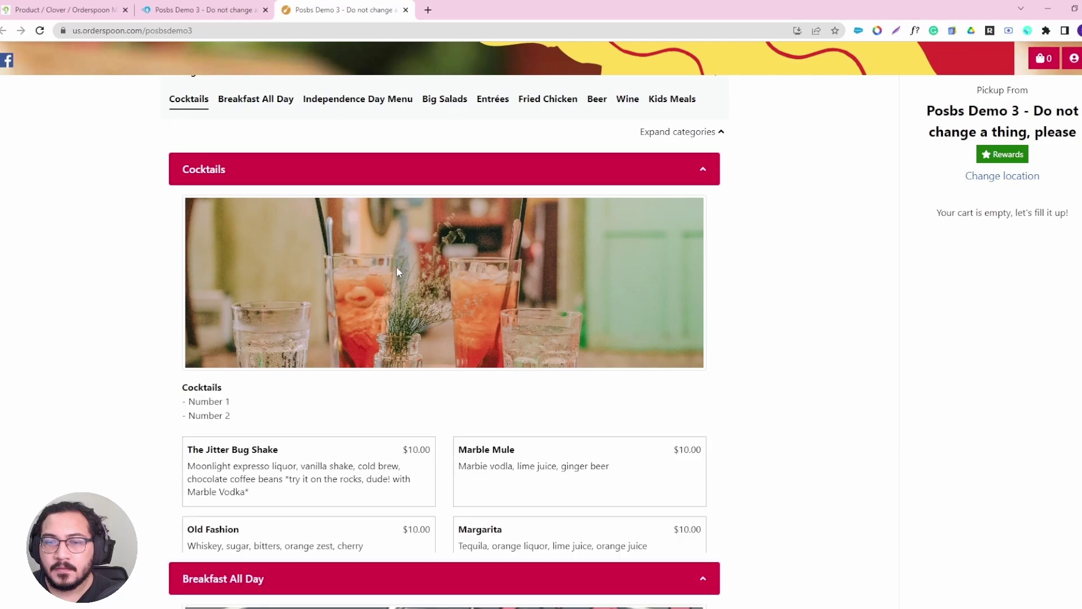
{"action": "left_click_drag", "start_coordinate": [241, 419], "coordinate": [176, 389]}
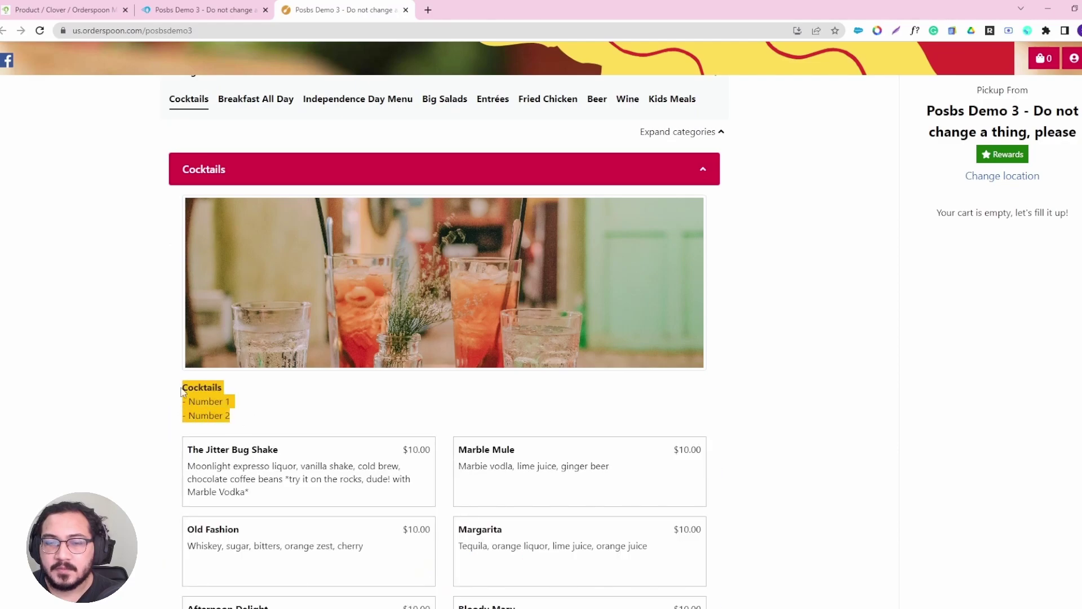
{"action": "left_click", "coordinate": [313, 413]}
{"action": "scroll", "coordinate": [503, 265], "scroll_direction": "up", "scroll_amount": 2}
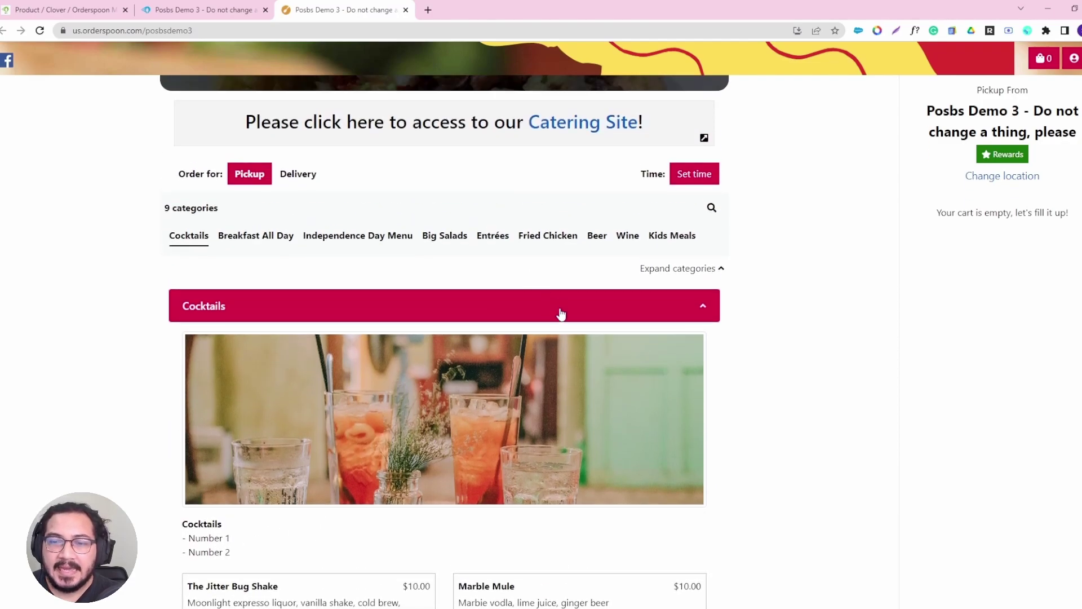
{"action": "scroll", "coordinate": [560, 314], "scroll_direction": "up", "scroll_amount": 2}
{"action": "scroll", "coordinate": [304, 238], "scroll_direction": "down", "scroll_amount": 1}
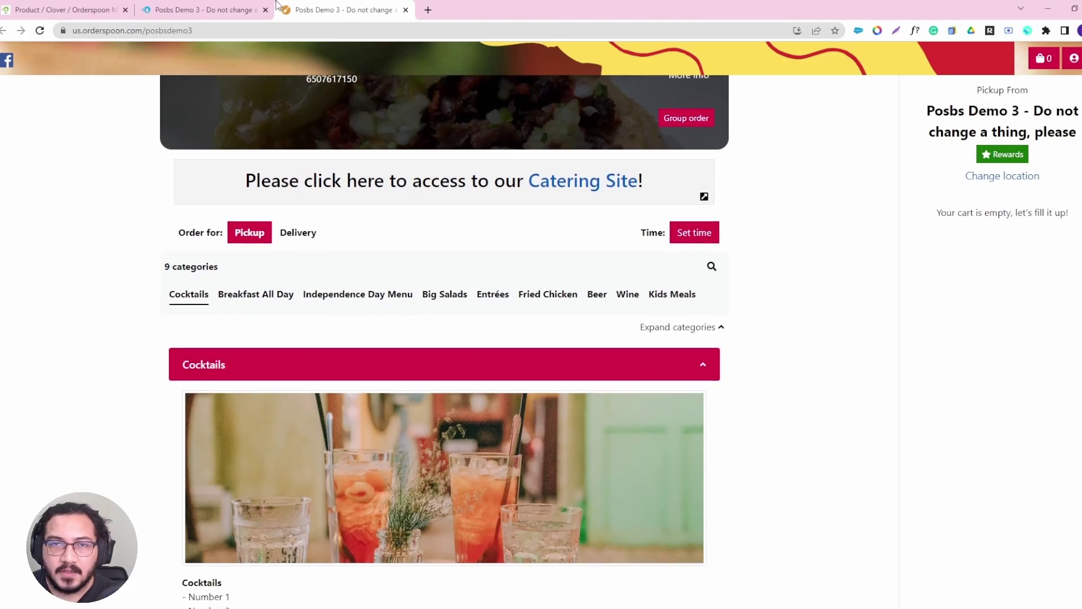
Step: In the dashboard's category list, move Breakfast All Day above Cocktails and Independence Day Menu above Specialties
{"action": "left_click", "coordinate": [244, 7]}
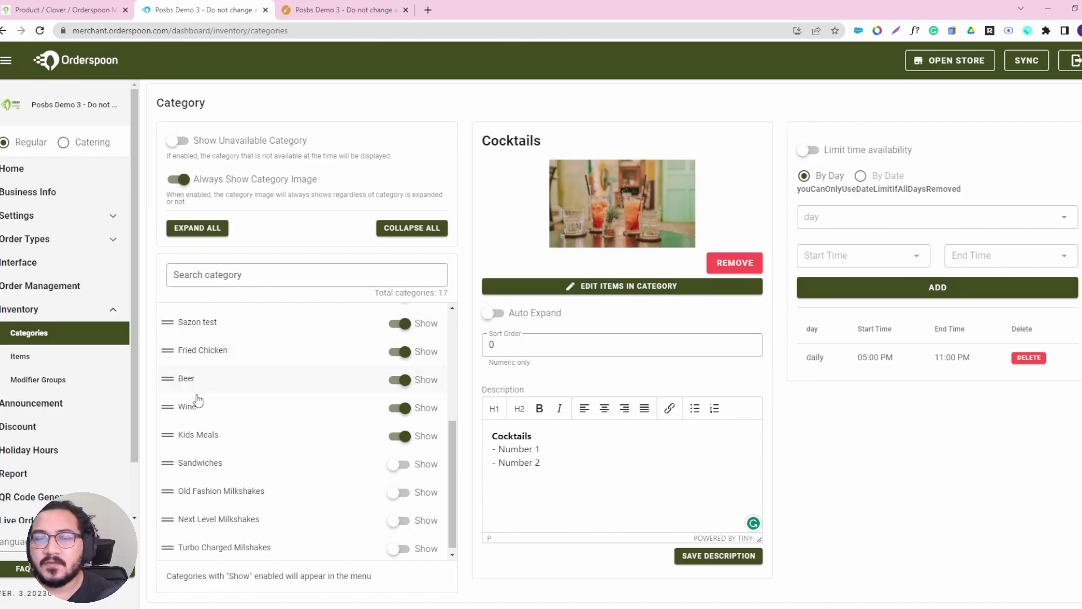
{"action": "scroll", "coordinate": [196, 399], "scroll_direction": "up", "scroll_amount": 5}
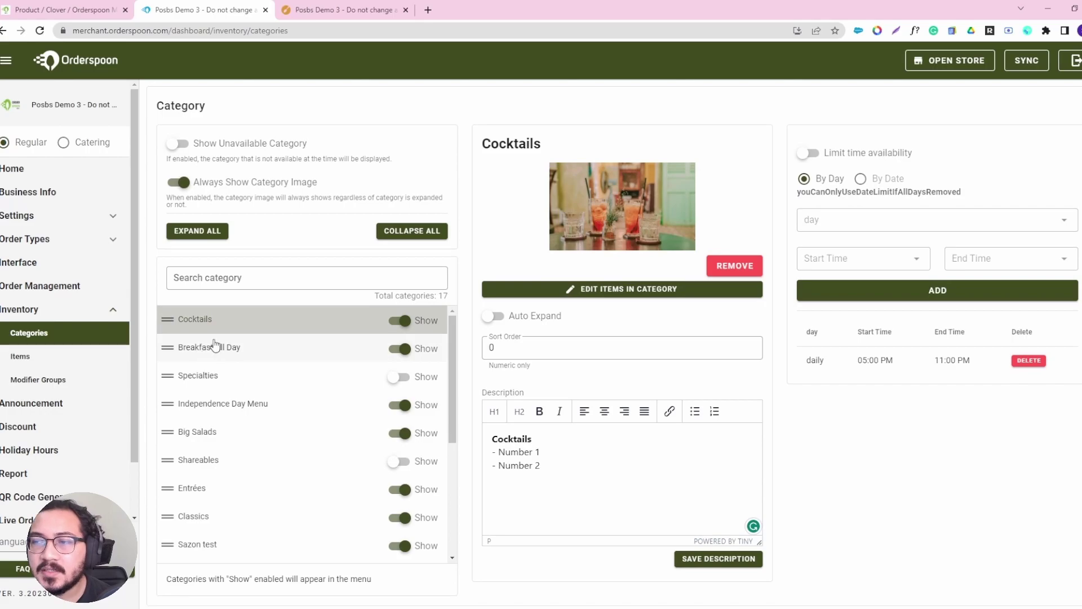
{"action": "left_click_drag", "start_coordinate": [167, 345], "coordinate": [167, 318]}
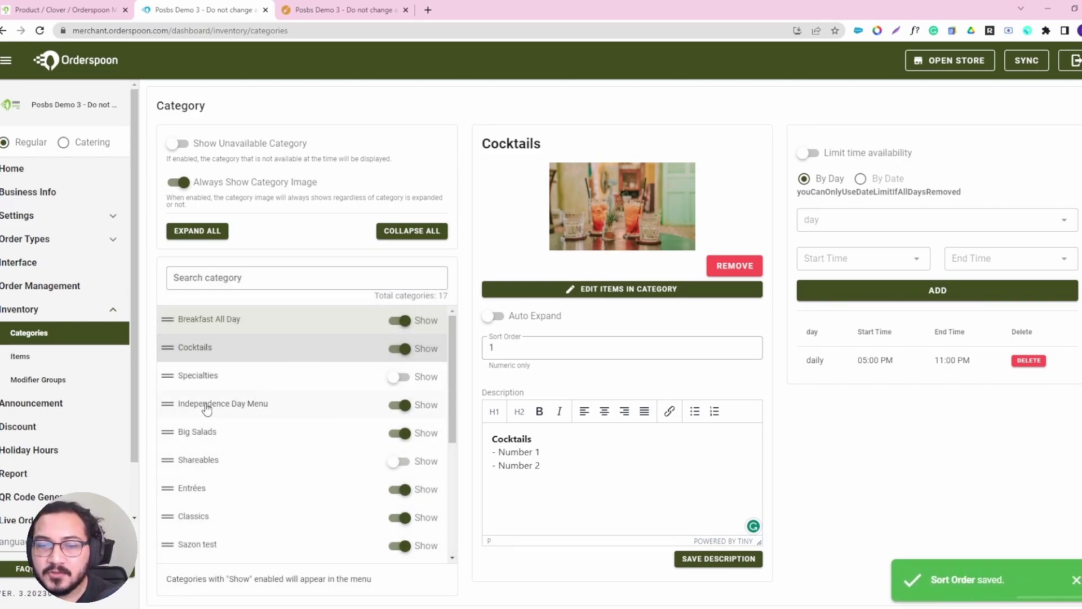
{"action": "left_click_drag", "start_coordinate": [168, 402], "coordinate": [168, 374]}
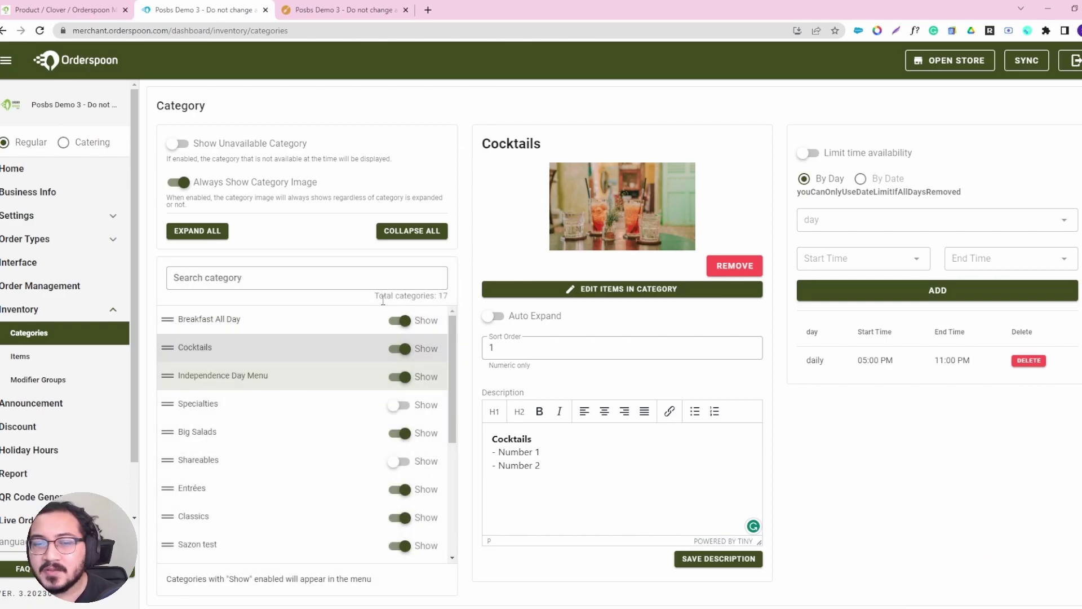
Step: Turn on Limit time availability for Breakfast All Day and add a daily period from 06:00 AM to 10:00 AM
{"action": "left_click", "coordinate": [227, 316]}
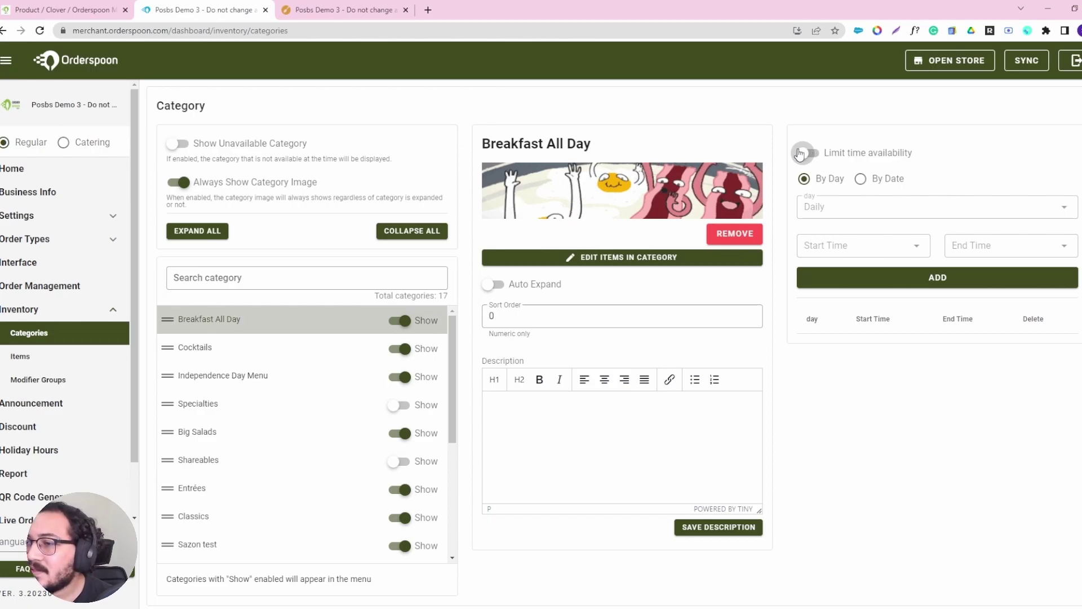
{"action": "left_click", "coordinate": [807, 156]}
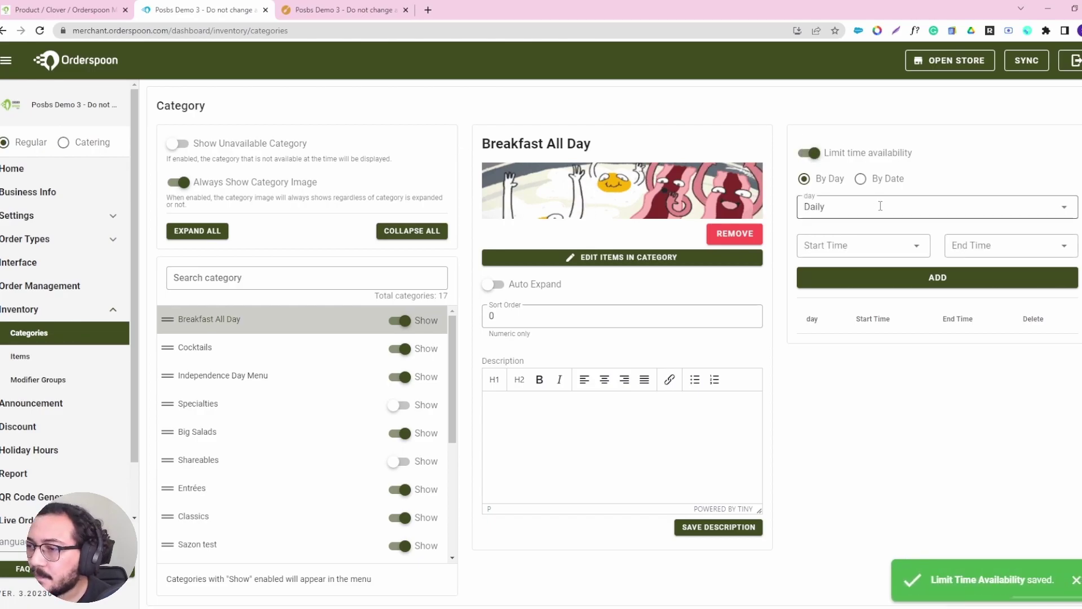
{"action": "left_click", "coordinate": [840, 248]}
{"action": "left_click_drag", "start_coordinate": [925, 257], "coordinate": [940, 376]}
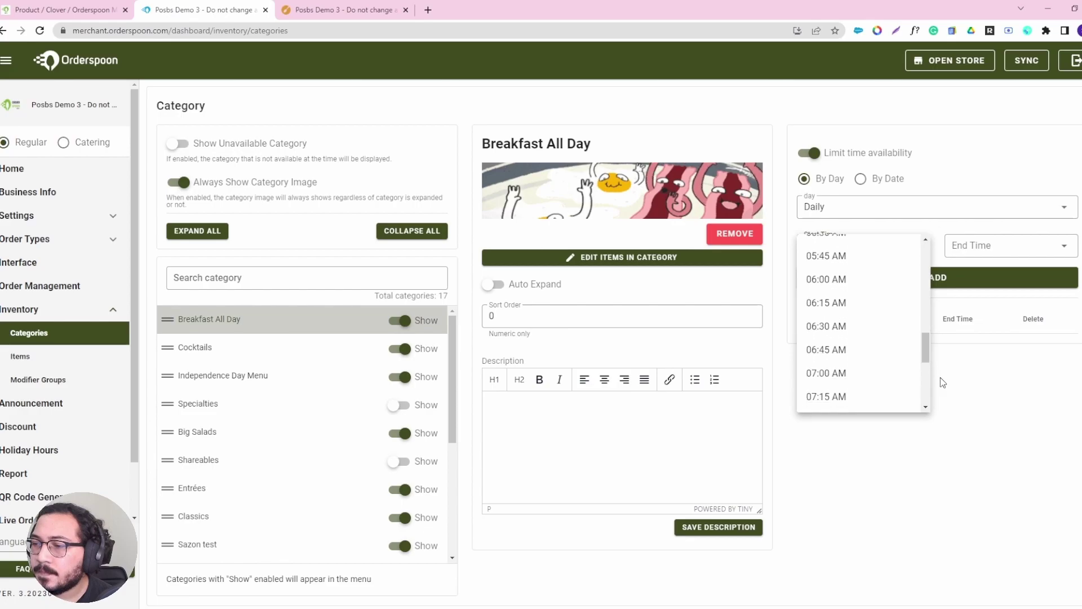
{"action": "left_click", "coordinate": [865, 286]}
{"action": "left_click", "coordinate": [1019, 258]}
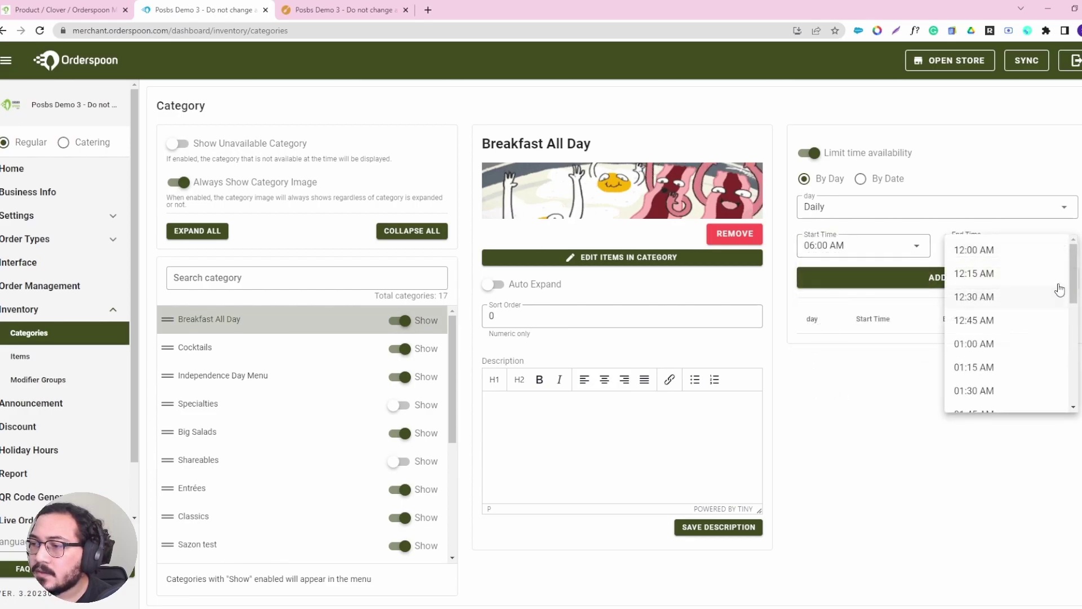
{"action": "left_click_drag", "start_coordinate": [1069, 267], "coordinate": [1070, 341]}
{"action": "left_click", "coordinate": [1023, 344]}
{"action": "left_click", "coordinate": [940, 279]}
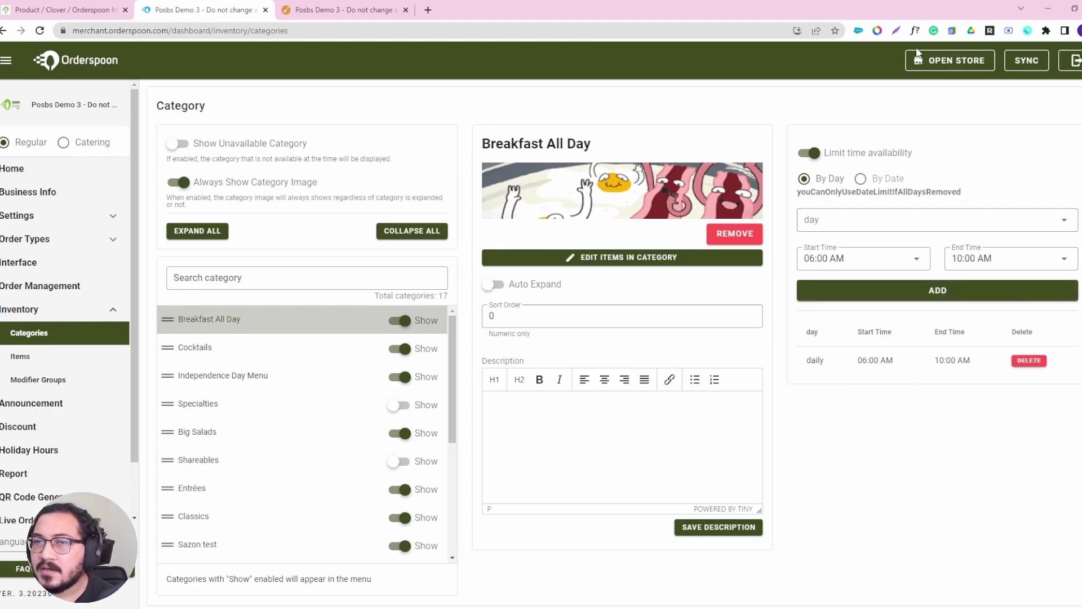
Step: Compare the online store's category list before and after reopening it to check whether Breakfast All Day is offered
{"action": "left_click", "coordinate": [376, 7]}
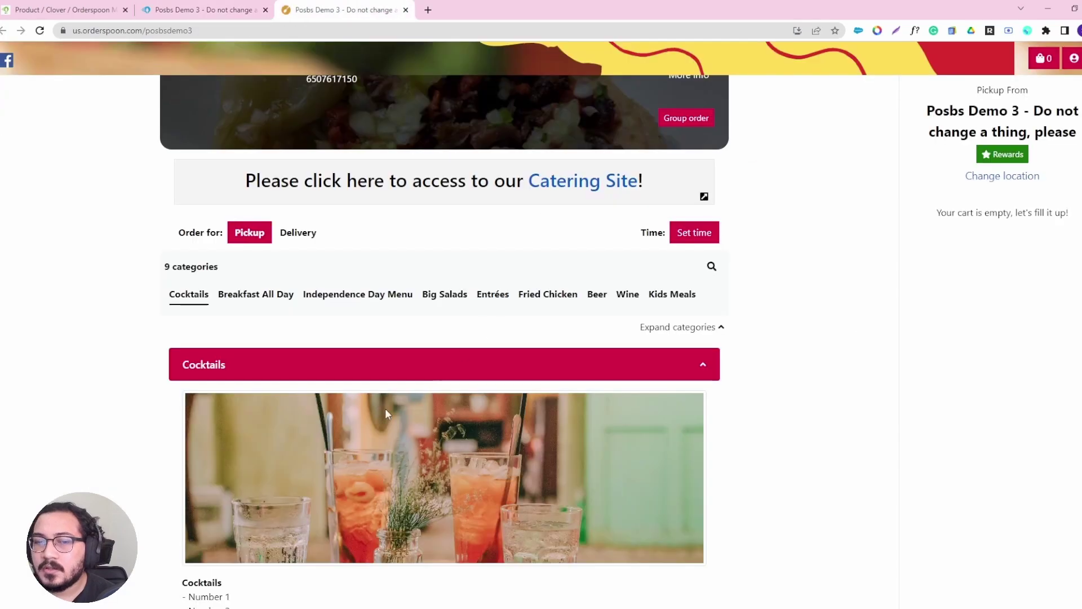
{"action": "left_click", "coordinate": [431, 358]}
{"action": "scroll", "coordinate": [161, 437], "scroll_direction": "down", "scroll_amount": 3}
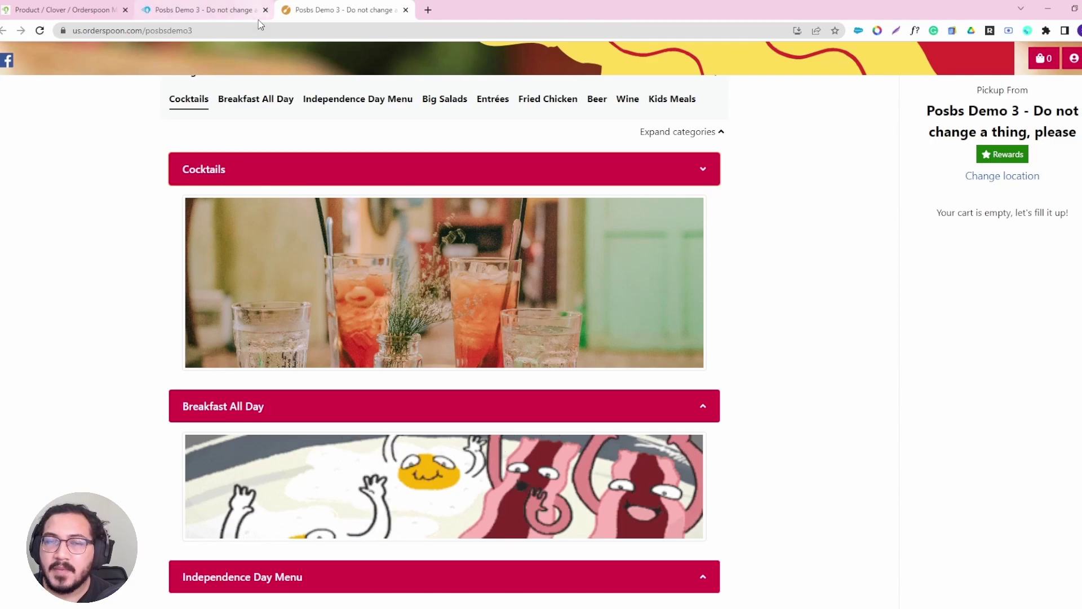
{"action": "left_click", "coordinate": [237, 9]}
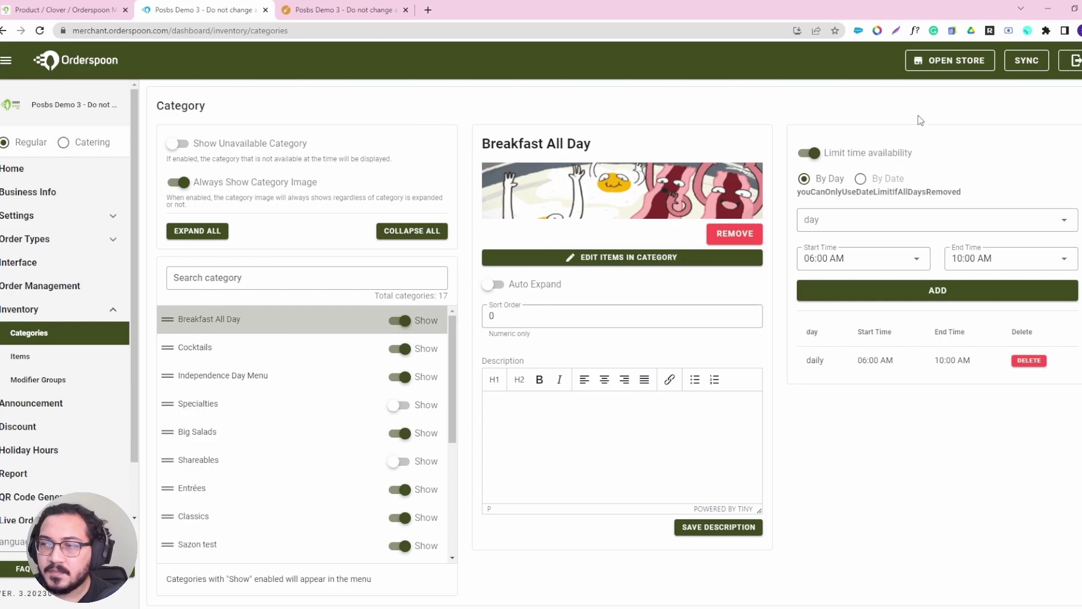
{"action": "left_click", "coordinate": [927, 58]}
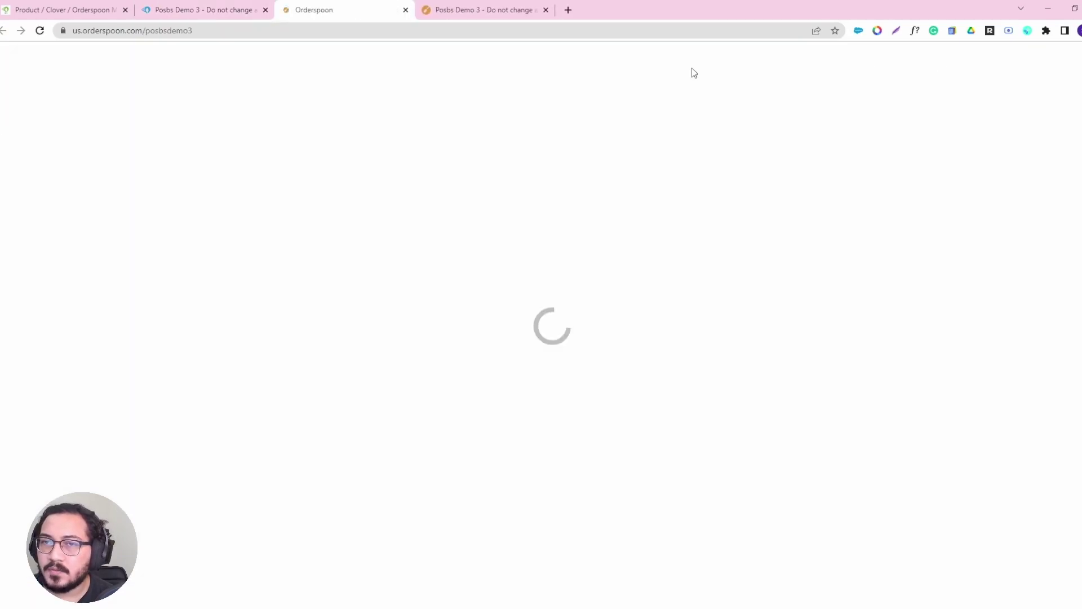
{"action": "left_click", "coordinate": [546, 10]}
{"action": "scroll", "coordinate": [49, 353], "scroll_direction": "down", "scroll_amount": 5}
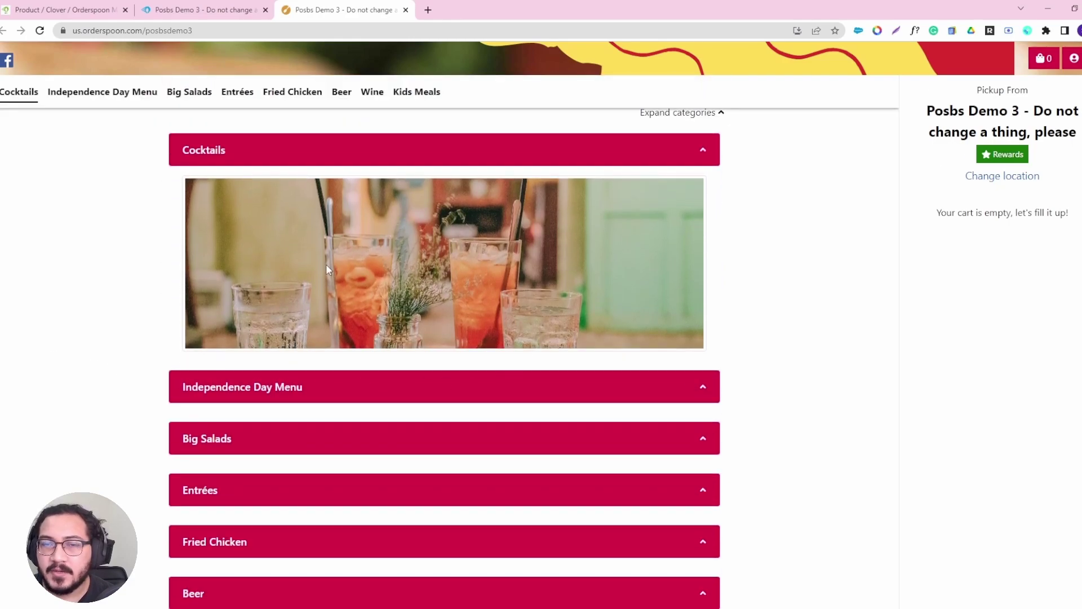
Step: Turn on Show Unavailable Category in the dashboard and open the online store again
{"action": "left_click", "coordinate": [197, 6]}
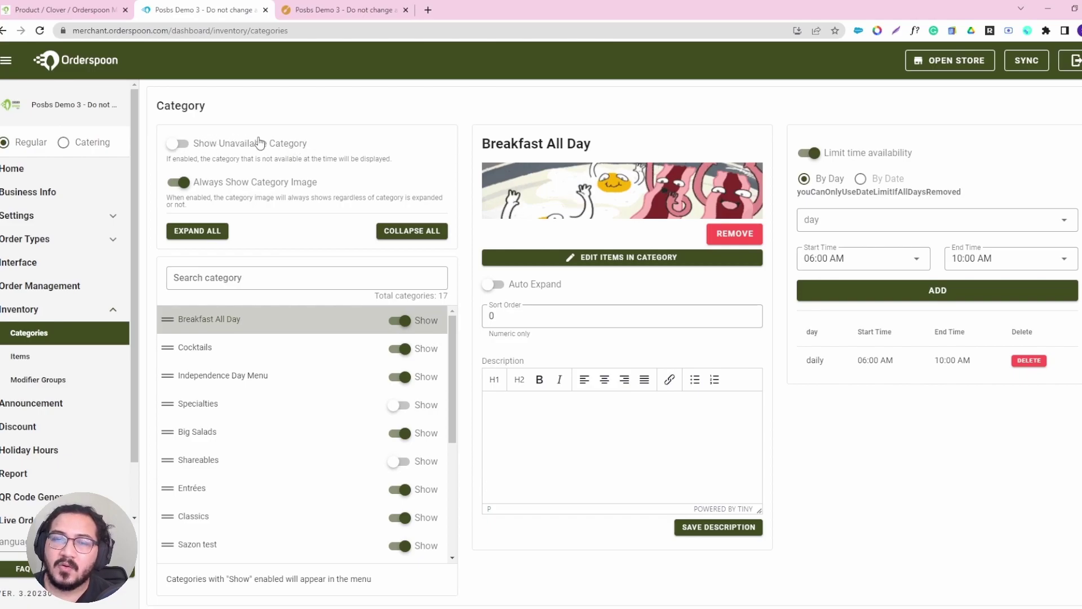
{"action": "left_click", "coordinate": [179, 146]}
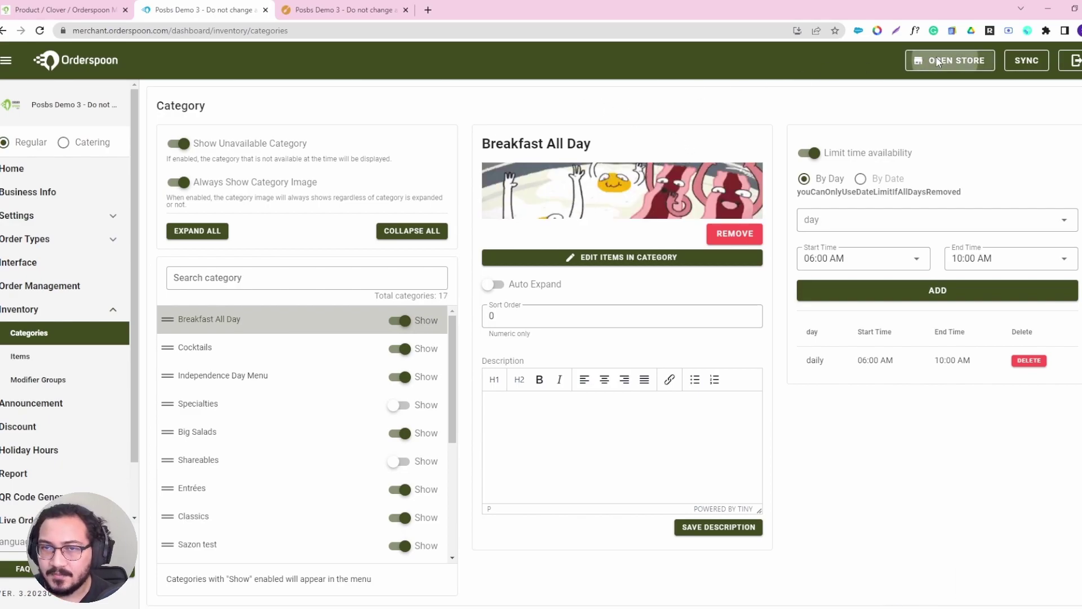
{"action": "left_click", "coordinate": [936, 56]}
Step: Examine the availability notice and the items of the Breakfast All Day category in the online store
{"action": "scroll", "coordinate": [184, 431], "scroll_direction": "down", "scroll_amount": 2}
{"action": "scroll", "coordinate": [184, 431], "scroll_direction": "down", "scroll_amount": 5}
{"action": "scroll", "coordinate": [169, 336], "scroll_direction": "up", "scroll_amount": 1}
{"action": "left_click_drag", "start_coordinate": [174, 345], "coordinate": [323, 346]}
{"action": "left_click", "coordinate": [338, 348]}
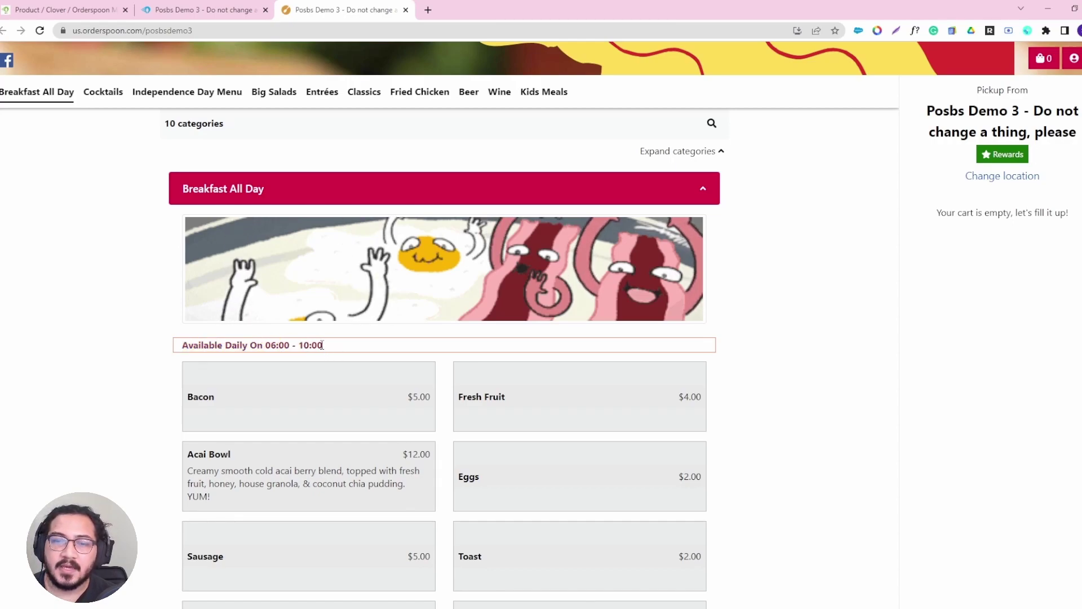
{"action": "scroll", "coordinate": [184, 401], "scroll_direction": "down", "scroll_amount": 6}
{"action": "scroll", "coordinate": [547, 318], "scroll_direction": "down", "scroll_amount": 2}
{"action": "scroll", "coordinate": [547, 316], "scroll_direction": "up", "scroll_amount": 3}
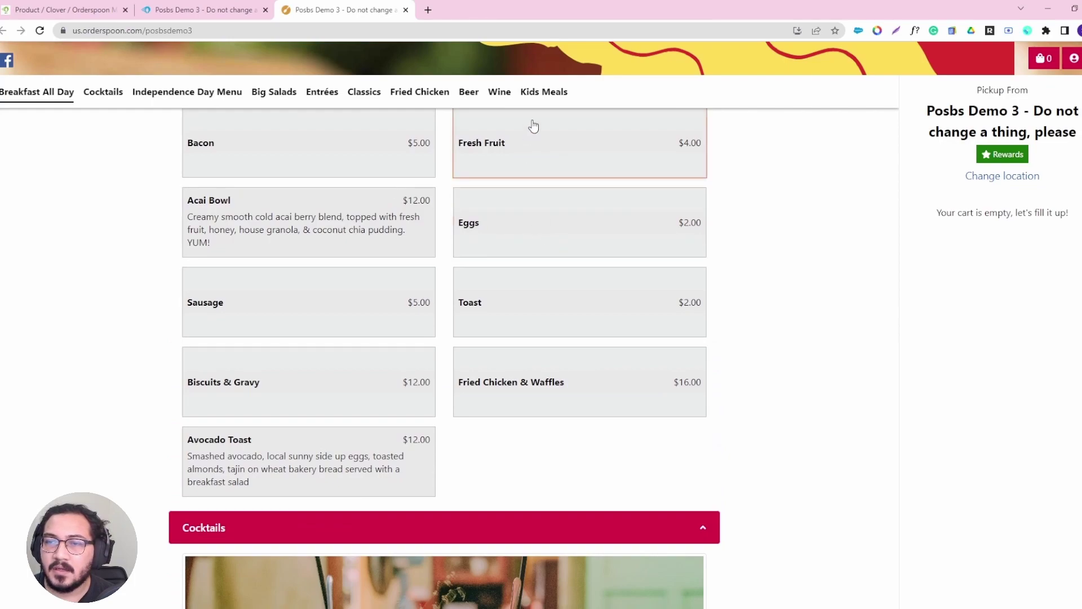
{"action": "scroll", "coordinate": [580, 275], "scroll_direction": "up", "scroll_amount": 3}
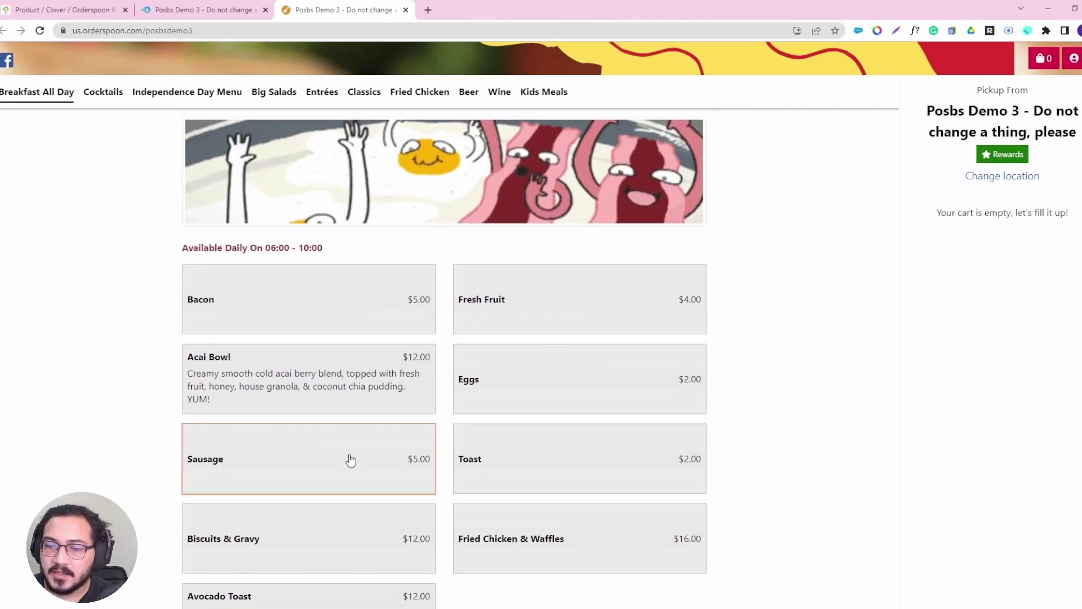
{"action": "scroll", "coordinate": [648, 325], "scroll_direction": "up", "scroll_amount": 5}
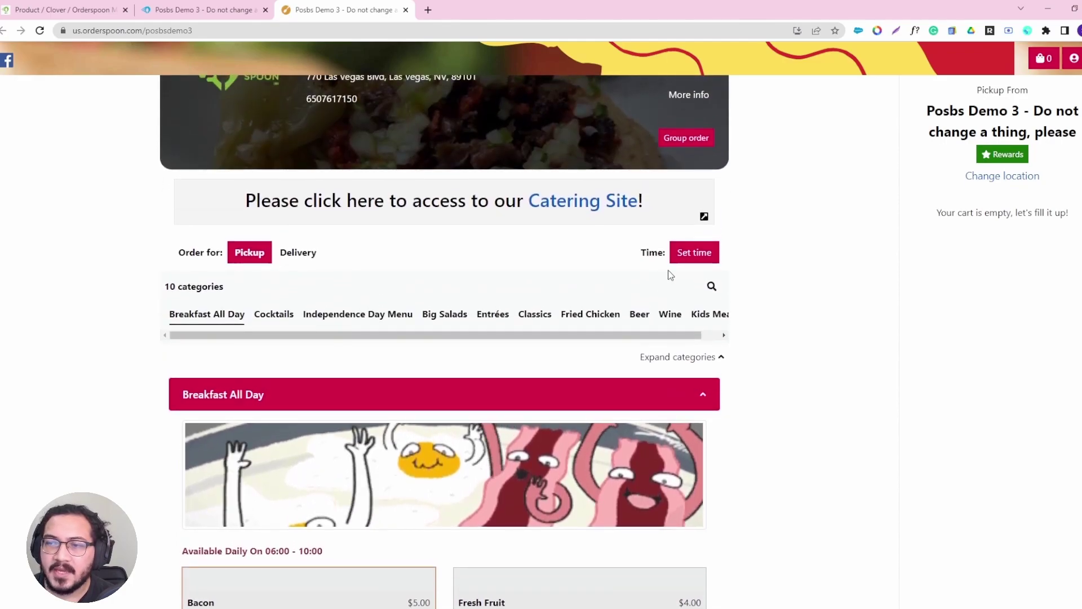
Step: Set the store's pickup schedule to Thursday, April 20th 2023 at 08:00 AM and check whether the Breakfast All Day items are available
{"action": "left_click", "coordinate": [688, 251]}
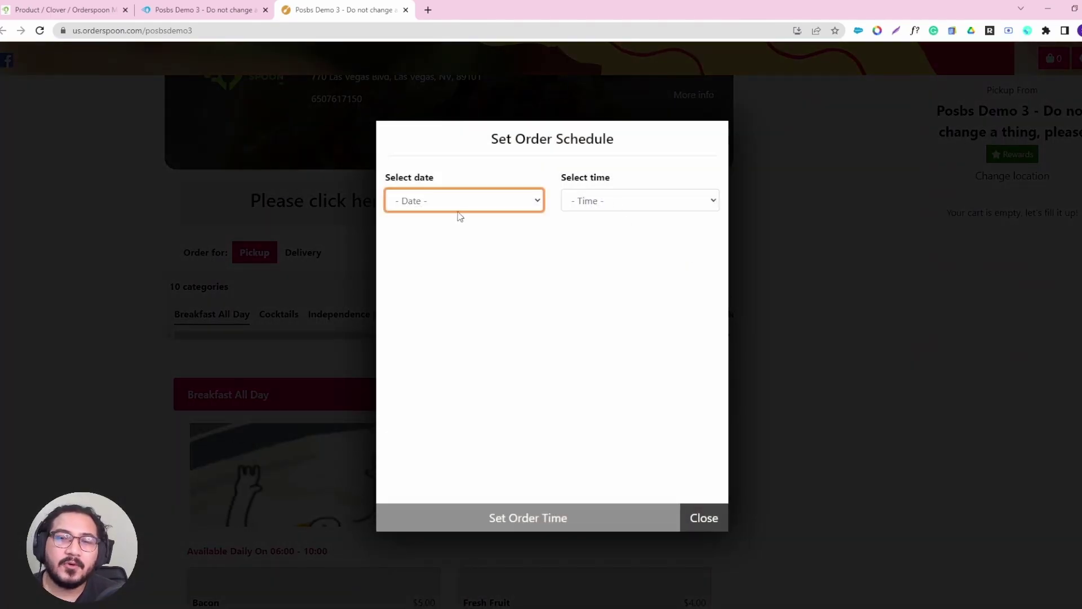
{"action": "left_click", "coordinate": [447, 251]}
{"action": "left_click", "coordinate": [628, 202]}
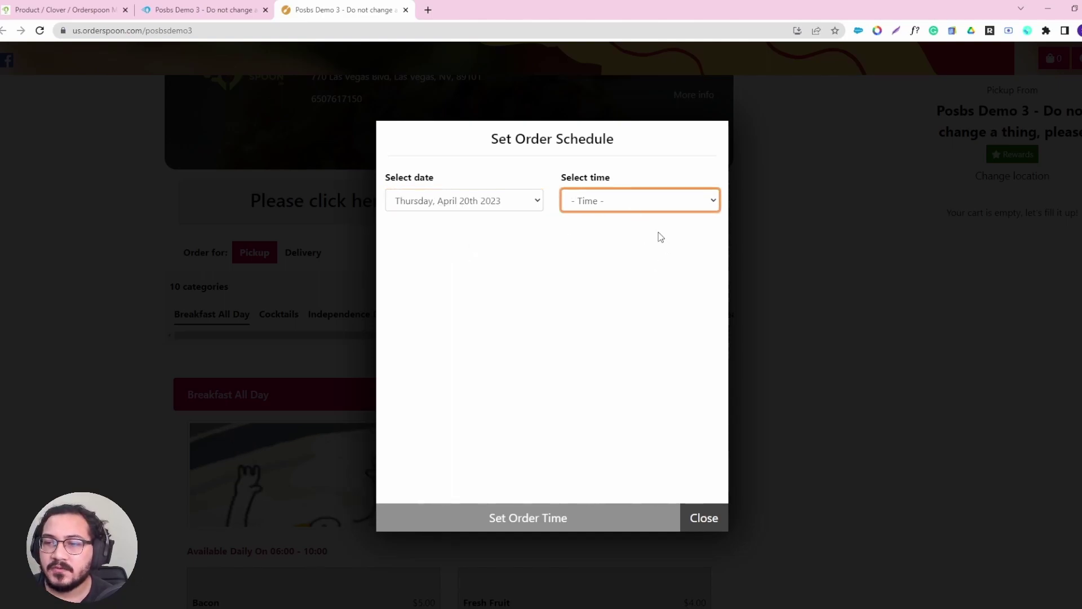
{"action": "left_click", "coordinate": [661, 236]}
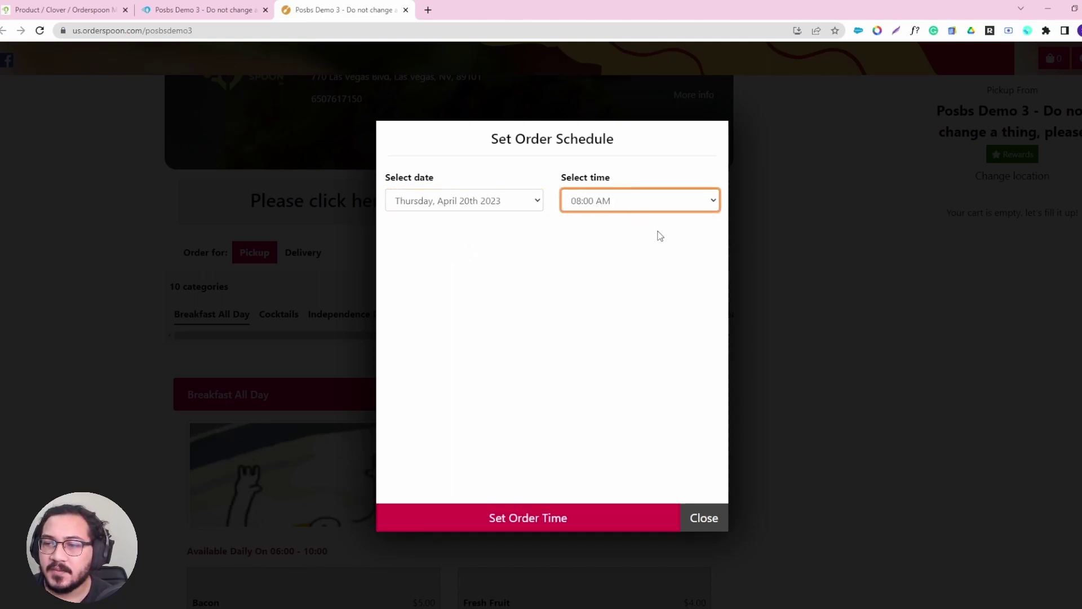
{"action": "left_click", "coordinate": [646, 512]}
{"action": "scroll", "coordinate": [188, 428], "scroll_direction": "down", "scroll_amount": 3}
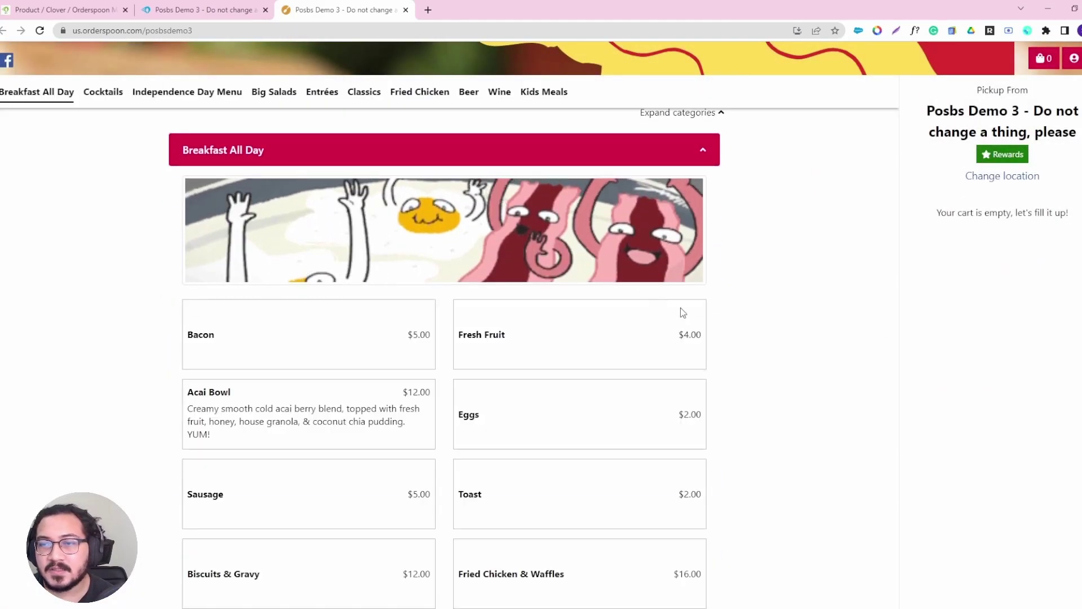
{"action": "scroll", "coordinate": [671, 303], "scroll_direction": "up", "scroll_amount": 3}
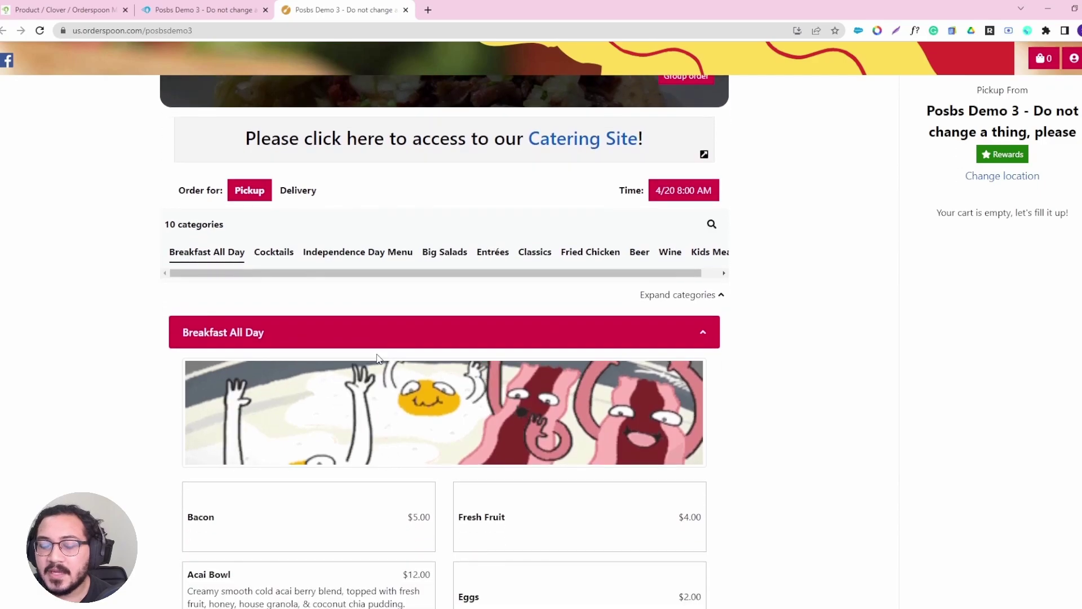
{"action": "scroll", "coordinate": [378, 359], "scroll_direction": "down", "scroll_amount": 2}
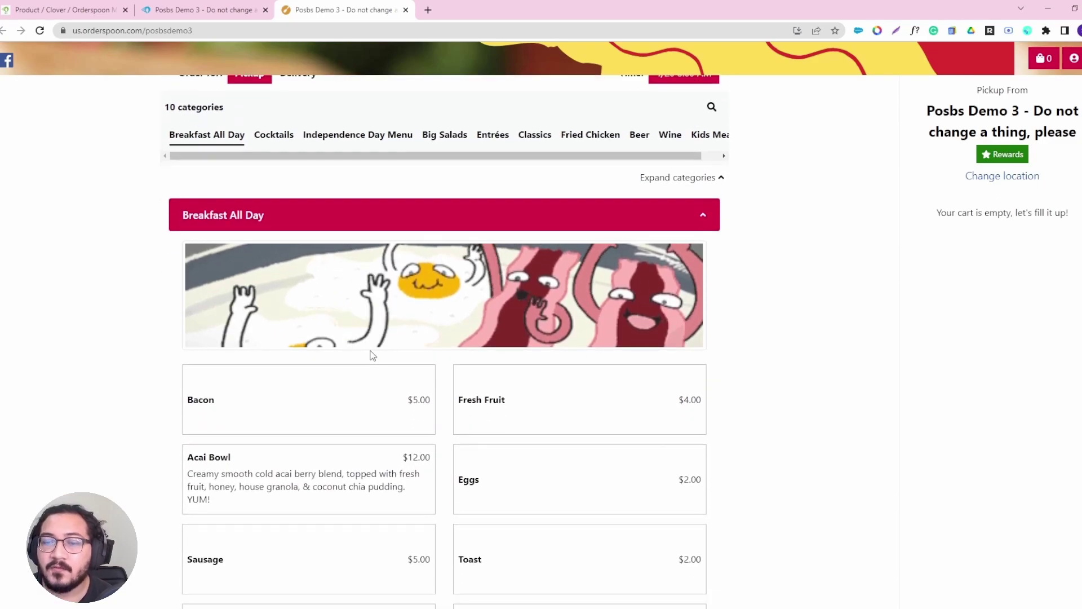
{"action": "scroll", "coordinate": [249, 309], "scroll_direction": "down", "scroll_amount": 2}
{"action": "scroll", "coordinate": [422, 333], "scroll_direction": "up", "scroll_amount": 2}
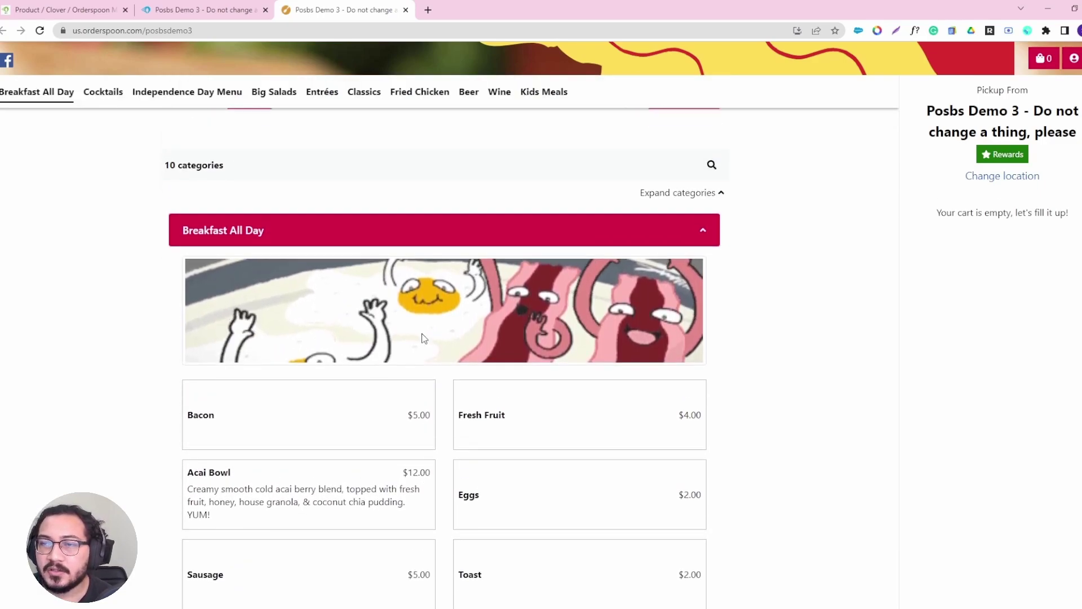
Step: Change the pickup time to 10:15 AM on April 20th, check the Breakfast All Day items' availability, and close the store page
{"action": "scroll", "coordinate": [421, 338], "scroll_direction": "up", "scroll_amount": 3}
{"action": "left_click", "coordinate": [688, 248]}
{"action": "left_click", "coordinate": [628, 200]}
{"action": "left_click", "coordinate": [465, 201]}
{"action": "left_click", "coordinate": [477, 248]}
{"action": "left_click", "coordinate": [619, 209]}
{"action": "left_click", "coordinate": [606, 310]}
{"action": "left_click", "coordinate": [597, 523]}
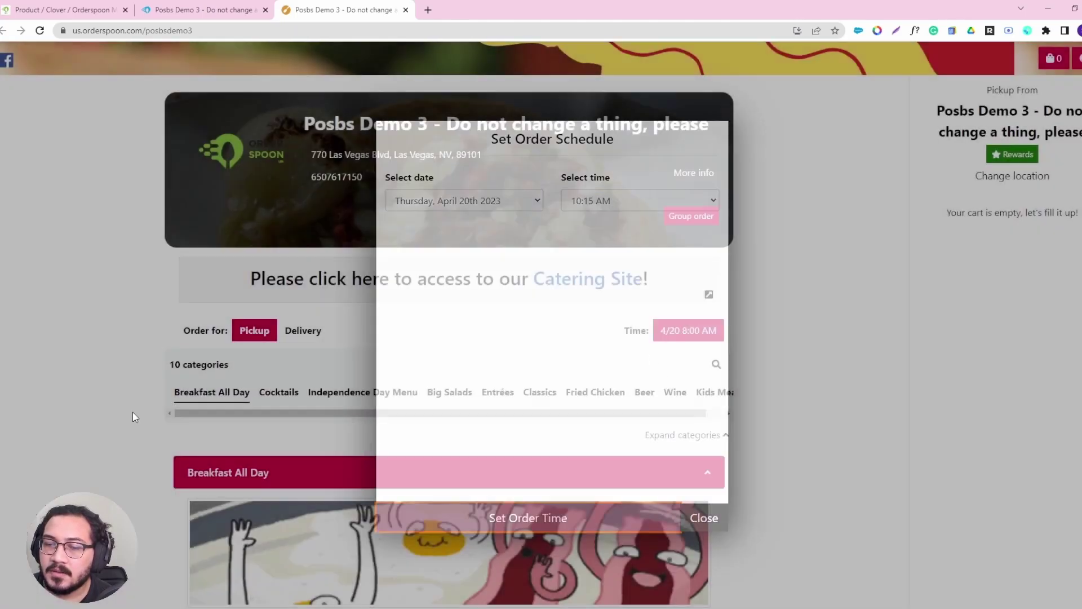
{"action": "scroll", "coordinate": [150, 416], "scroll_direction": "down", "scroll_amount": 5}
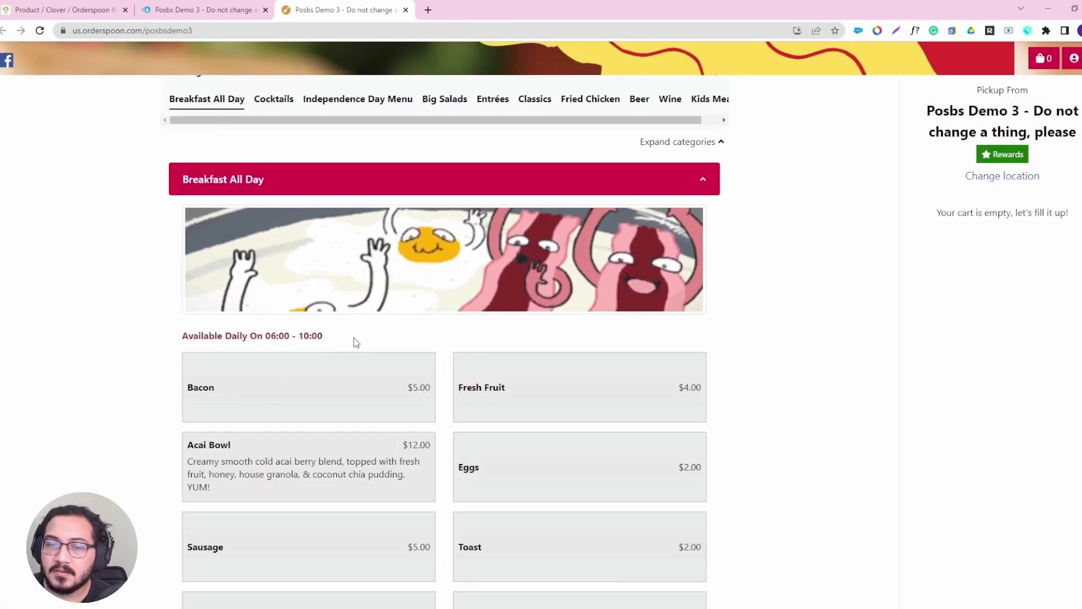
{"action": "scroll", "coordinate": [488, 306], "scroll_direction": "down", "scroll_amount": 5}
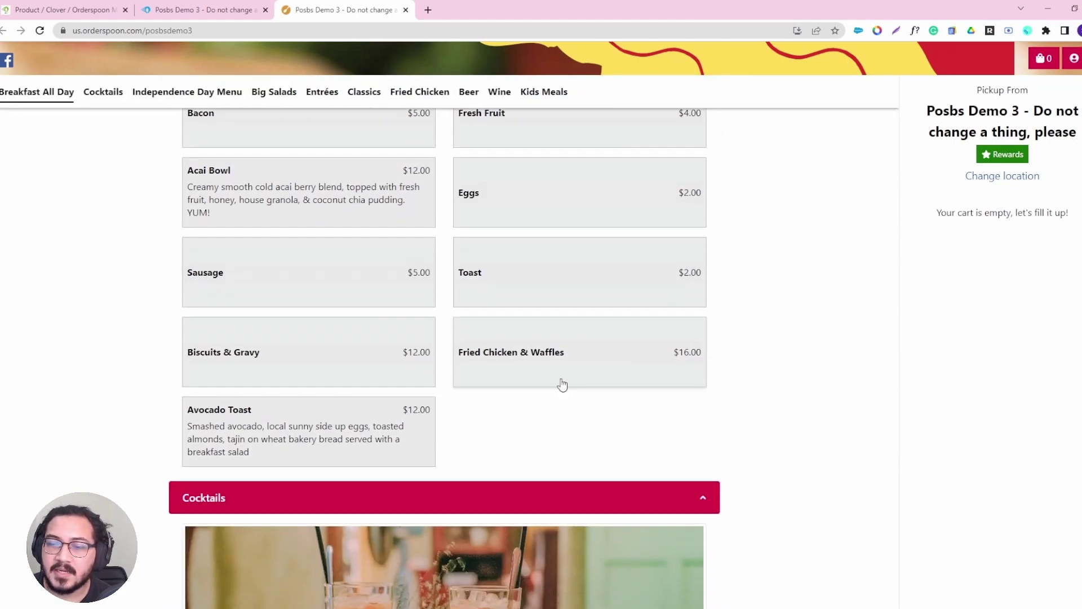
{"action": "scroll", "coordinate": [544, 344], "scroll_direction": "up", "scroll_amount": 10}
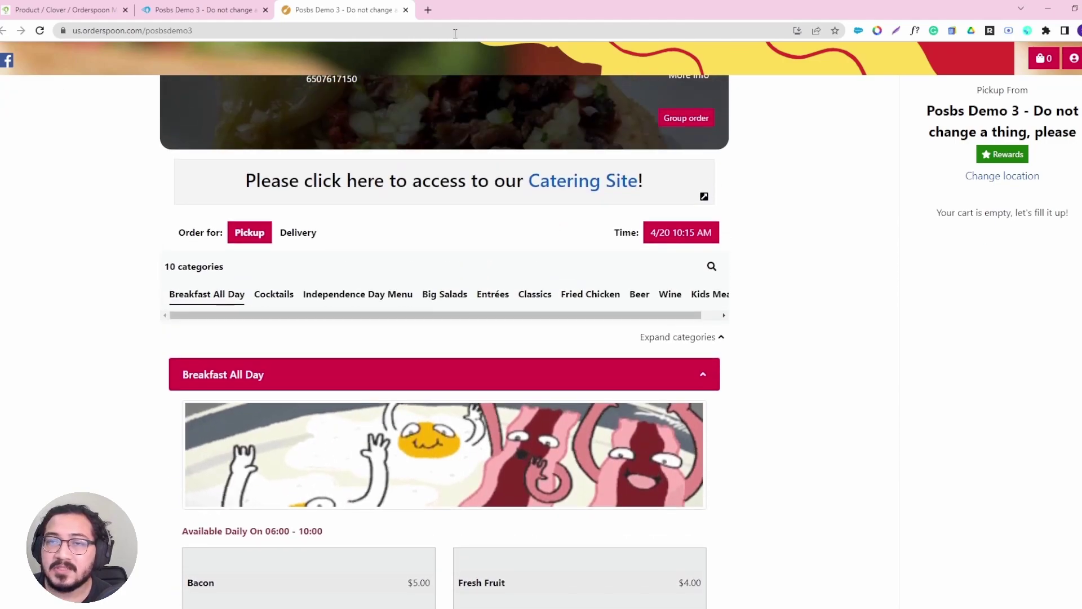
{"action": "left_click", "coordinate": [406, 9]}
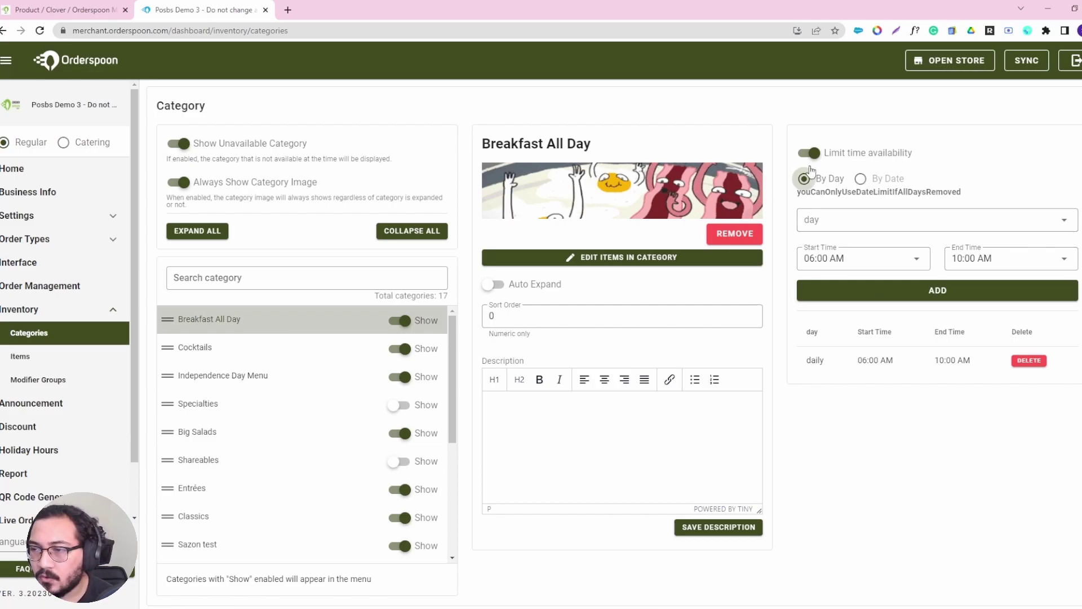
Step: Turn on Limit time availability by date for the Independence Day Menu category and add July 4, 2023 as its available date
{"action": "left_click", "coordinate": [276, 387]}
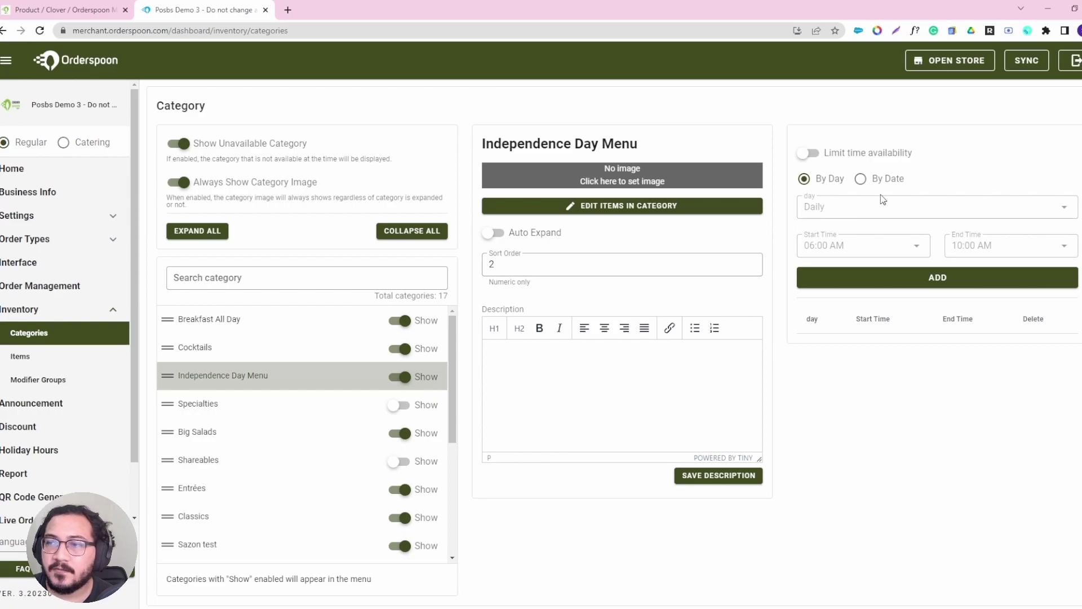
{"action": "left_click", "coordinate": [862, 179]}
{"action": "left_click", "coordinate": [809, 152]}
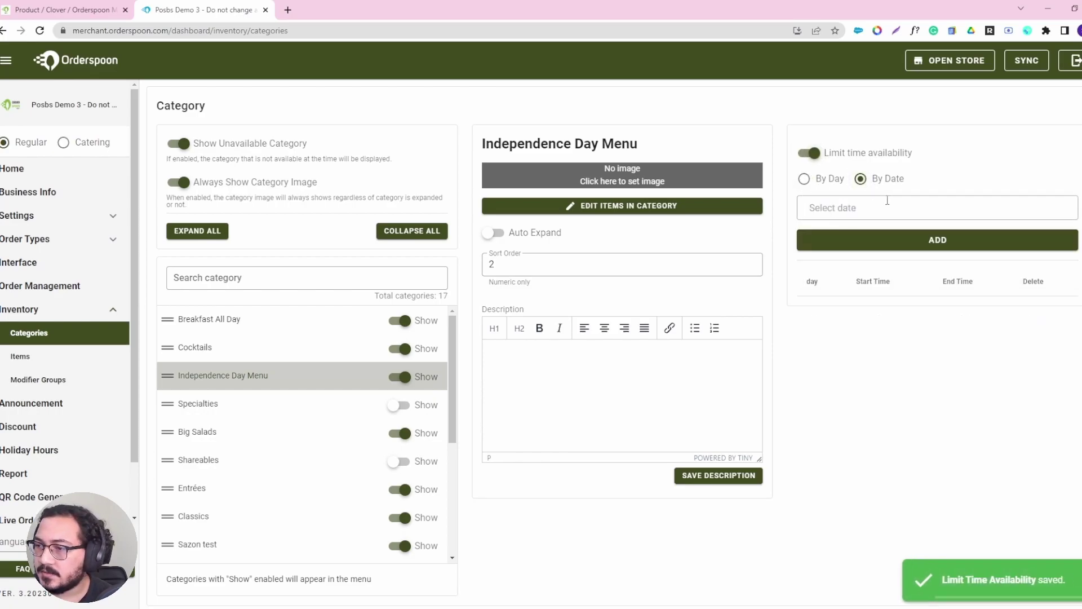
{"action": "left_click", "coordinate": [888, 209]}
{"action": "left_click", "coordinate": [935, 228]}
{"action": "left_click", "coordinate": [937, 228]}
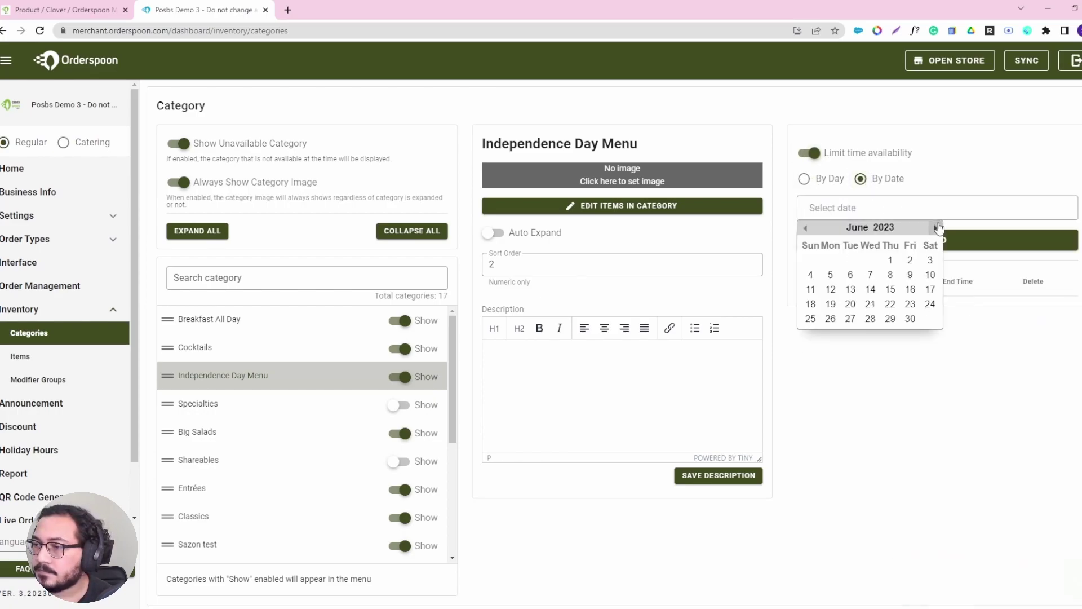
{"action": "left_click", "coordinate": [936, 227]}
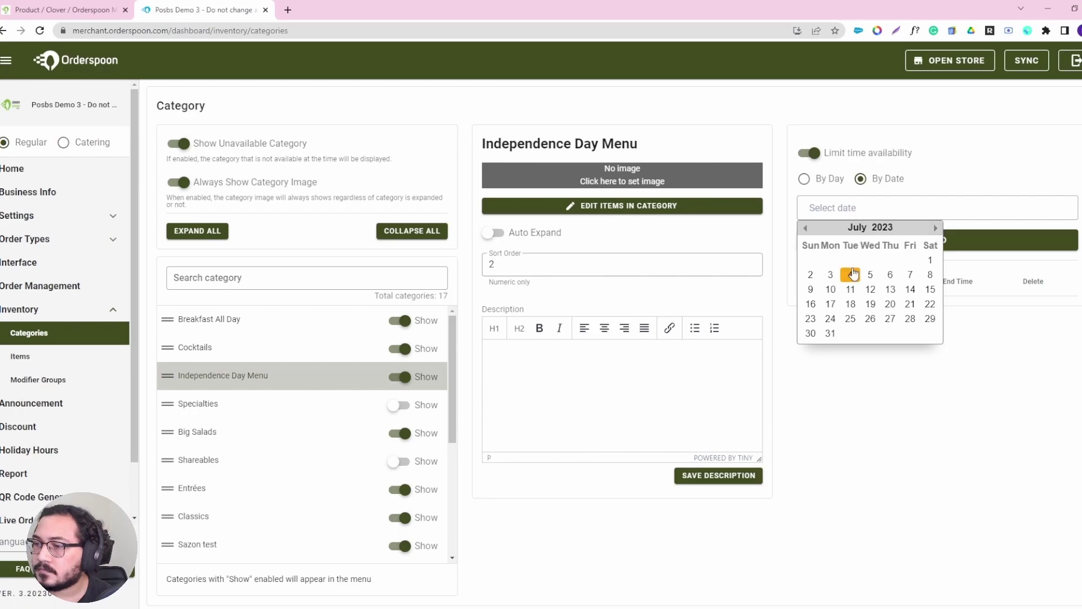
{"action": "left_click", "coordinate": [853, 275]}
{"action": "left_click", "coordinate": [950, 245]}
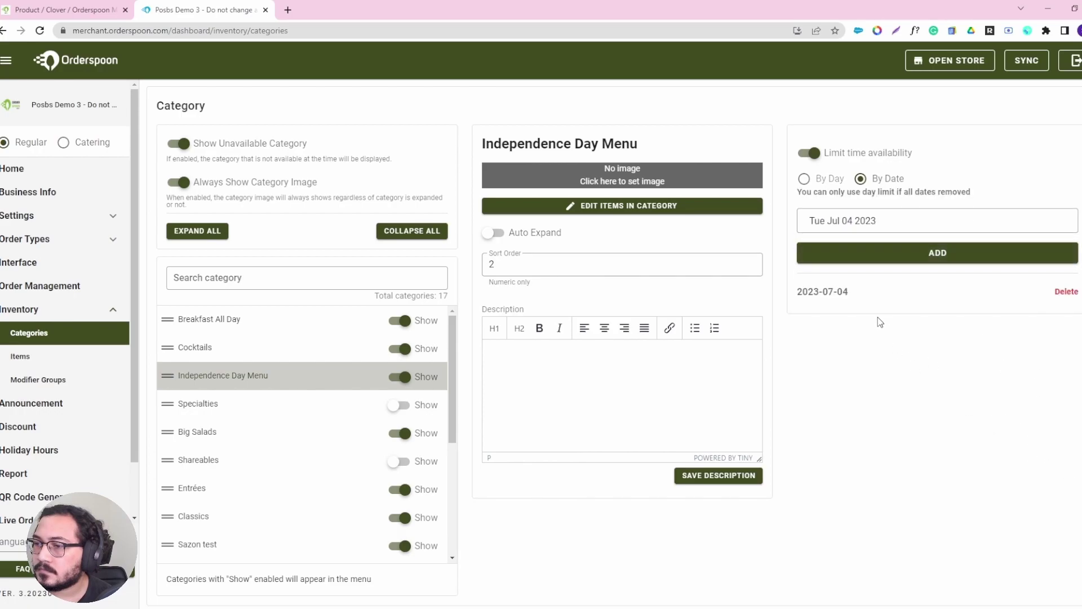
Step: Open the online store and check the Independence Day Menu category and whether its US Pie item can be opened
{"action": "left_click", "coordinate": [951, 62]}
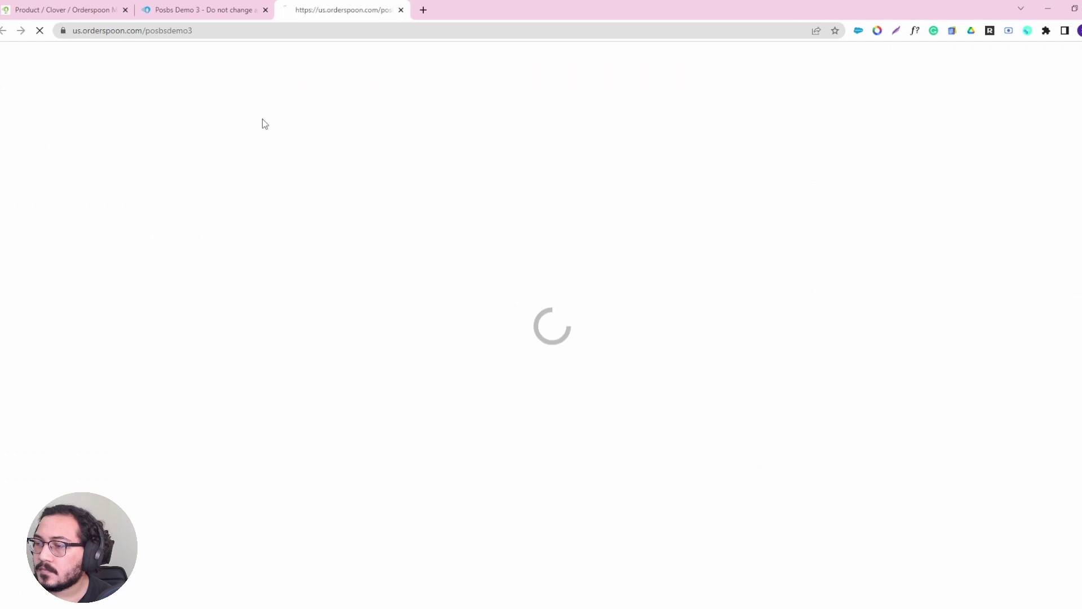
{"action": "scroll", "coordinate": [199, 409], "scroll_direction": "down", "scroll_amount": 1}
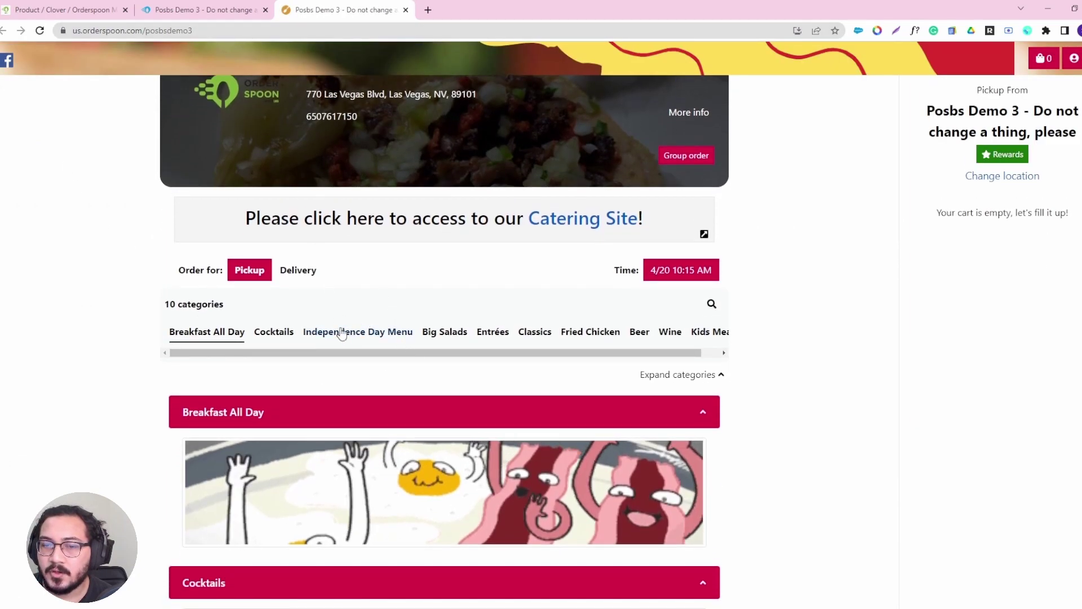
{"action": "left_click", "coordinate": [358, 332]}
{"action": "scroll", "coordinate": [275, 306], "scroll_direction": "up", "scroll_amount": 1}
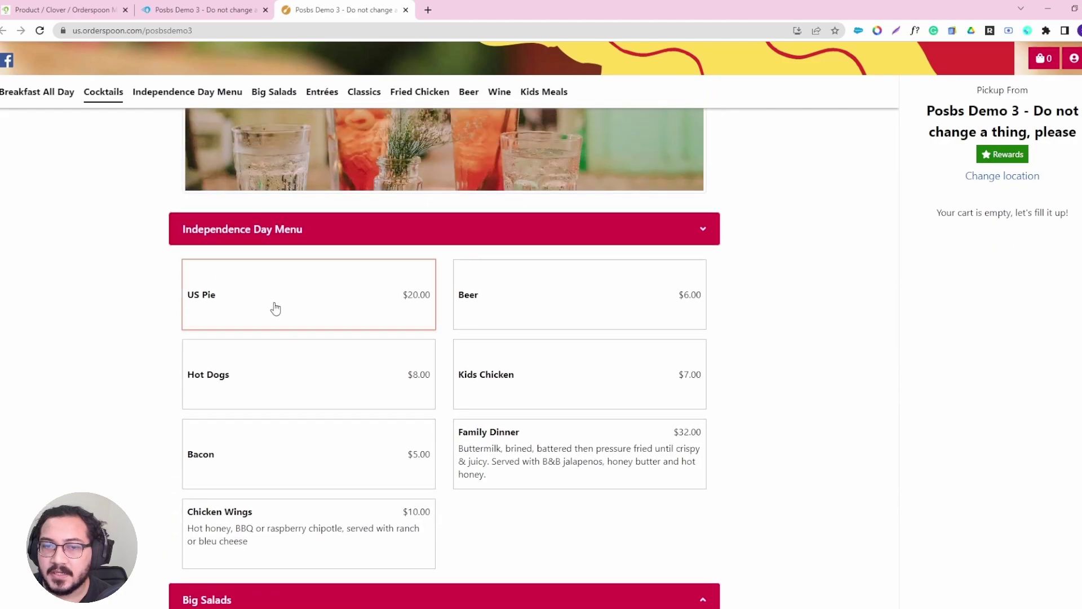
{"action": "left_click", "coordinate": [279, 293]}
{"action": "left_click", "coordinate": [697, 517]}
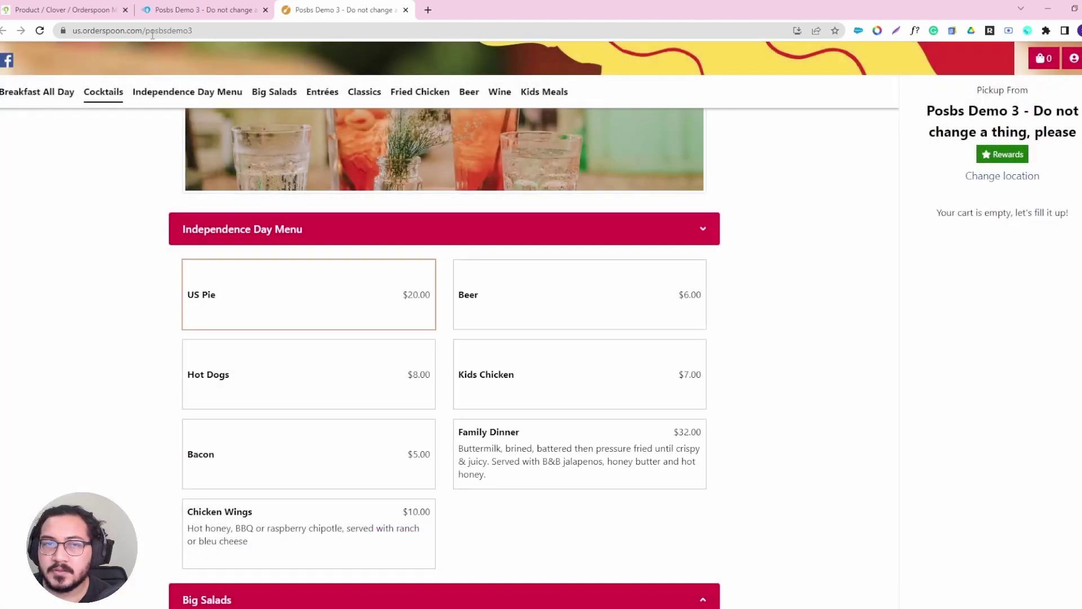
Step: Reload the online store and compare the Independence Day Menu items with the category's date limit in the dashboard
{"action": "left_click", "coordinate": [39, 30]}
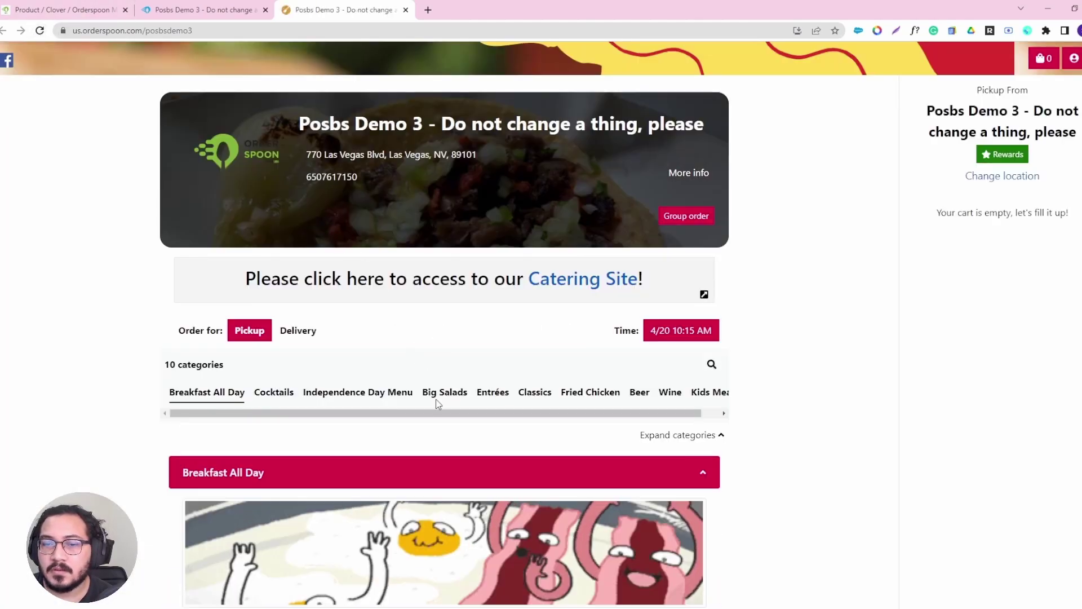
{"action": "scroll", "coordinate": [388, 377], "scroll_direction": "down", "scroll_amount": 3}
{"action": "left_click", "coordinate": [330, 235]}
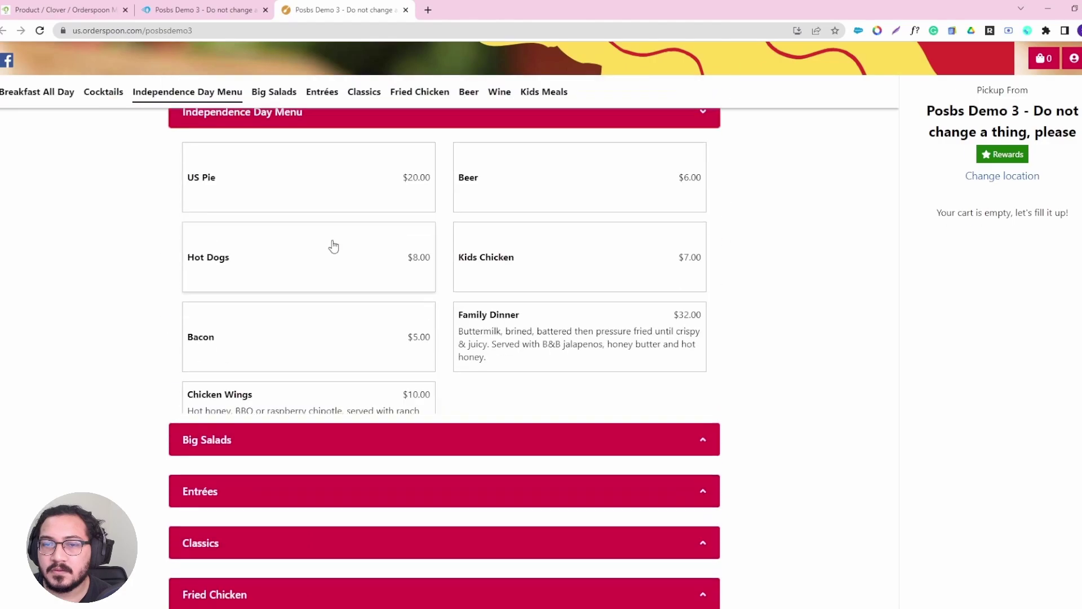
{"action": "left_click", "coordinate": [200, 9]}
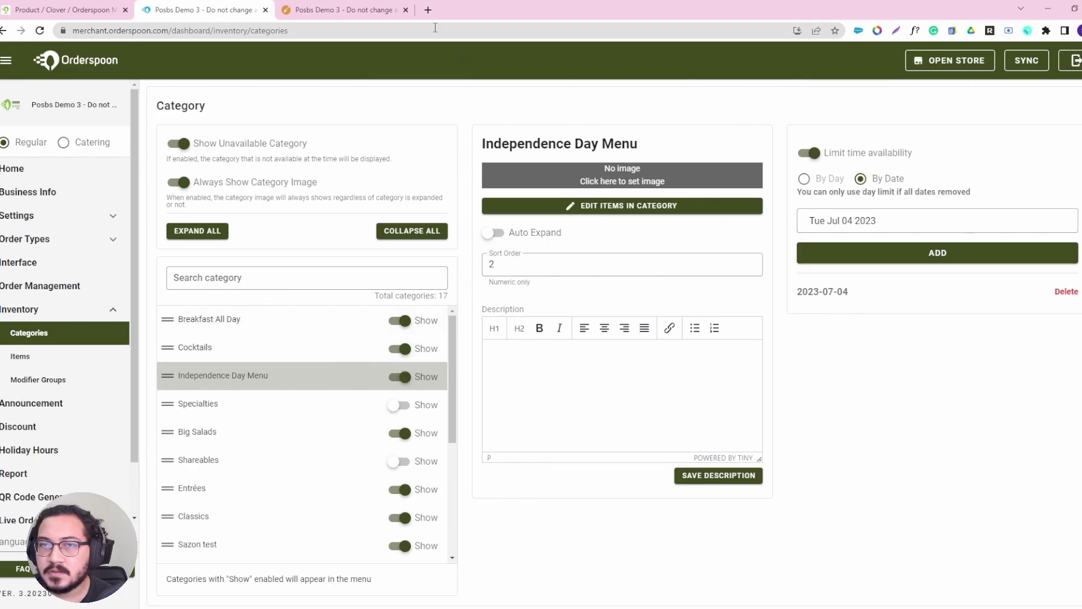
{"action": "left_click", "coordinate": [344, 9]}
{"action": "left_click", "coordinate": [39, 30]}
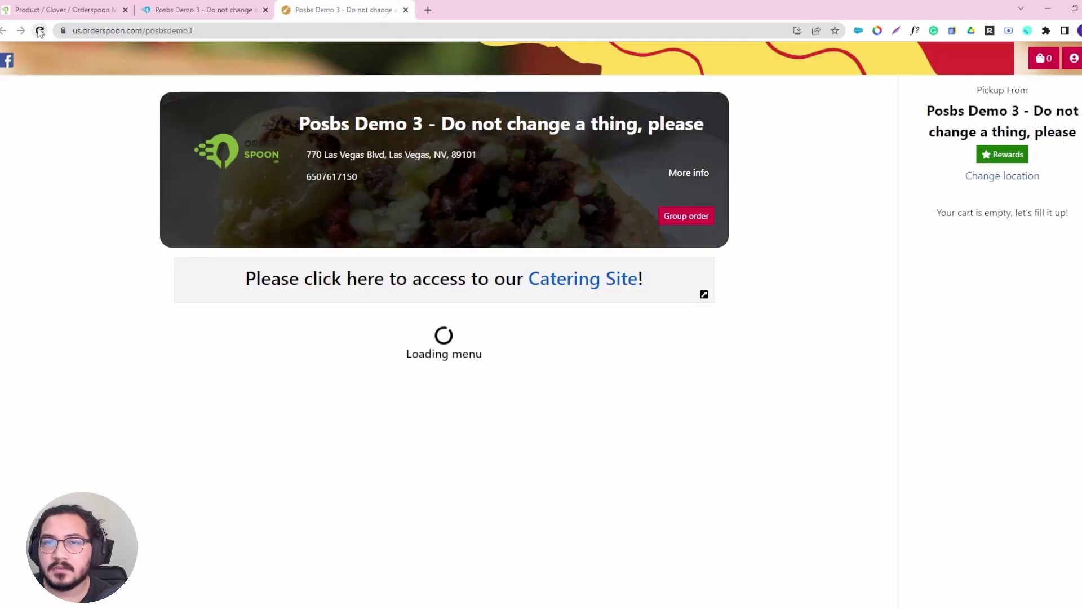
{"action": "scroll", "coordinate": [118, 355], "scroll_direction": "down", "scroll_amount": 3}
{"action": "scroll", "coordinate": [107, 360], "scroll_direction": "down", "scroll_amount": 5}
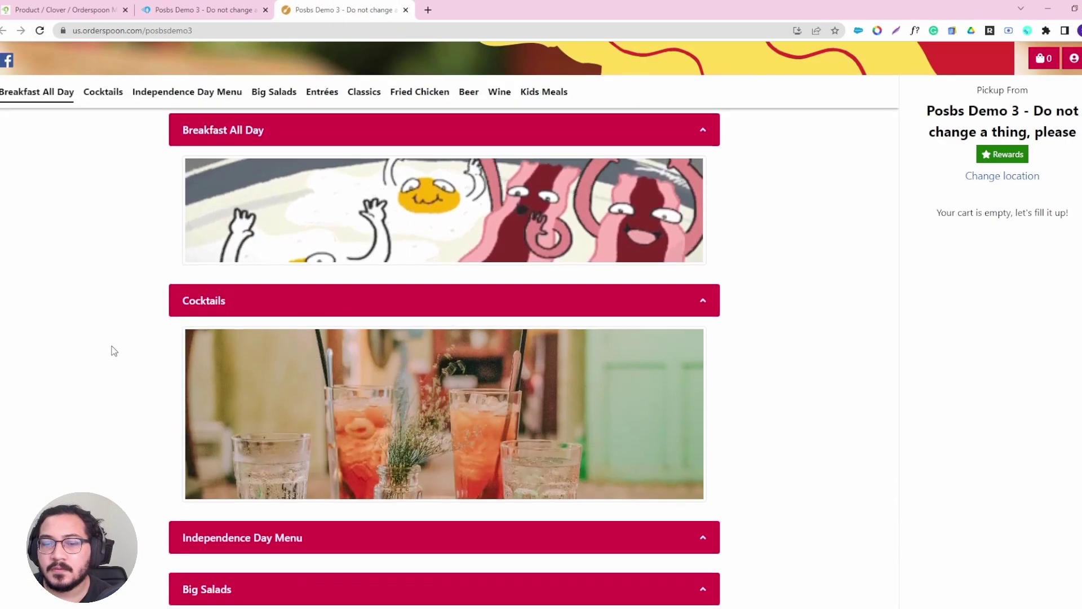
{"action": "left_click", "coordinate": [293, 401]}
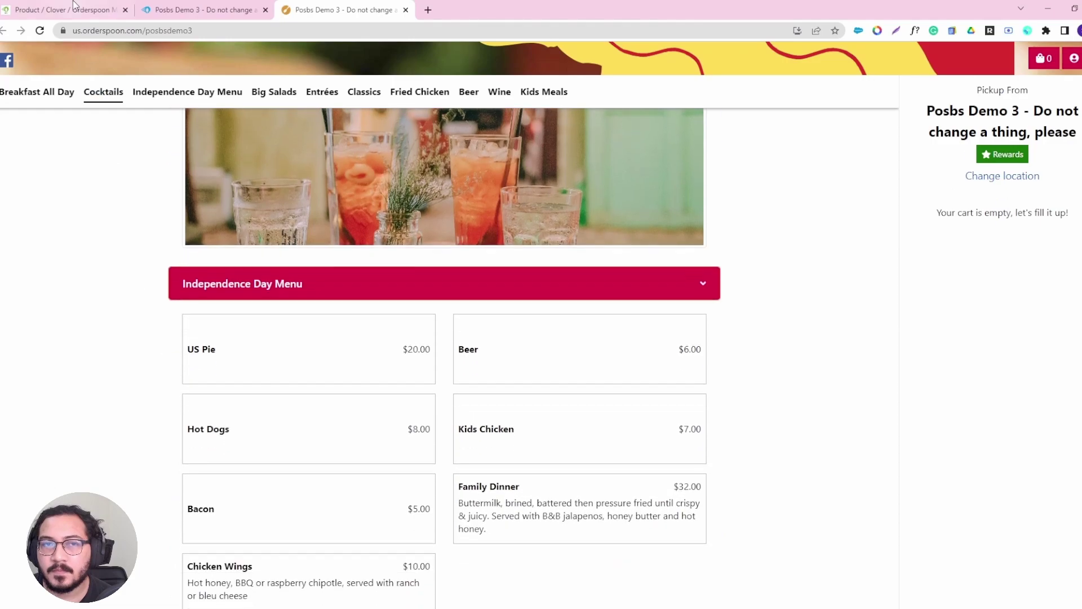
Step: Reload the online store and add one US Pie from the Independence Day Menu to the cart
{"action": "left_click", "coordinate": [40, 30]}
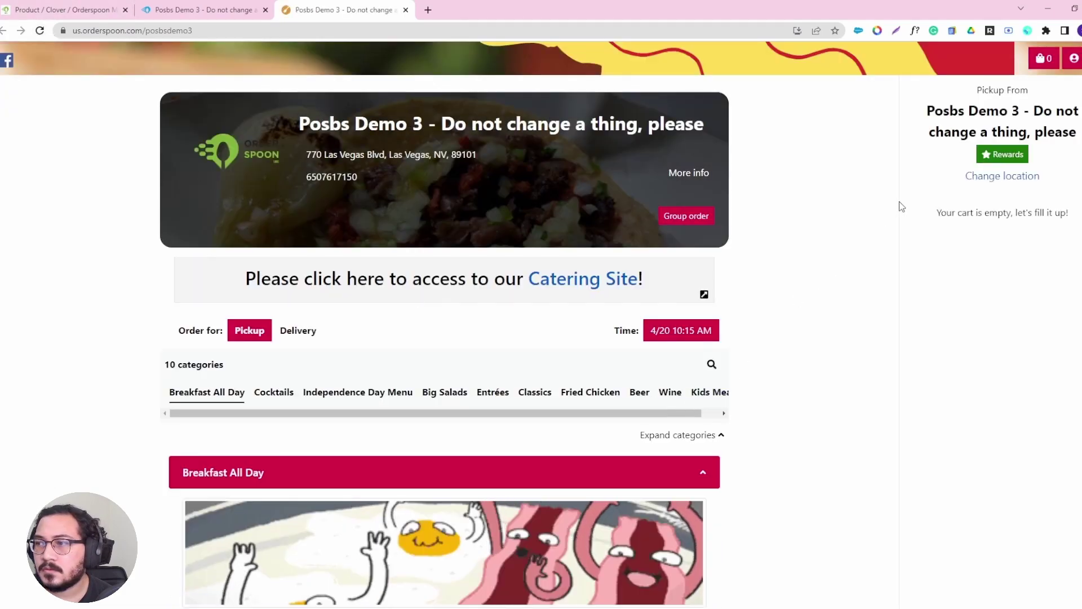
{"action": "scroll", "coordinate": [704, 315], "scroll_direction": "down", "scroll_amount": 6}
{"action": "scroll", "coordinate": [155, 414], "scroll_direction": "down", "scroll_amount": 3}
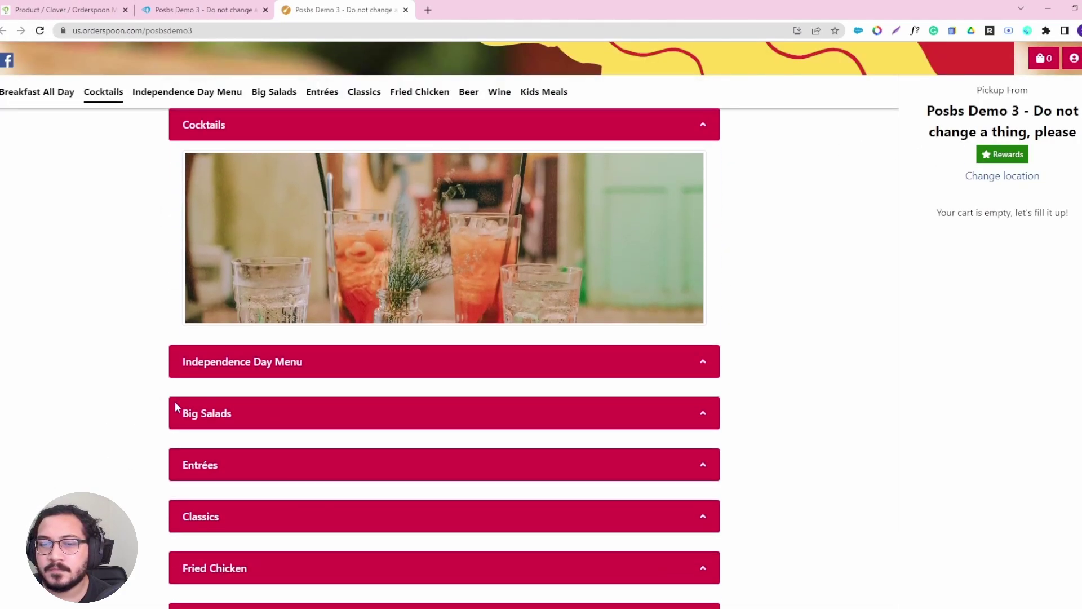
{"action": "left_click", "coordinate": [319, 358]}
{"action": "scroll", "coordinate": [337, 308], "scroll_direction": "down", "scroll_amount": 2}
{"action": "left_click", "coordinate": [337, 308]}
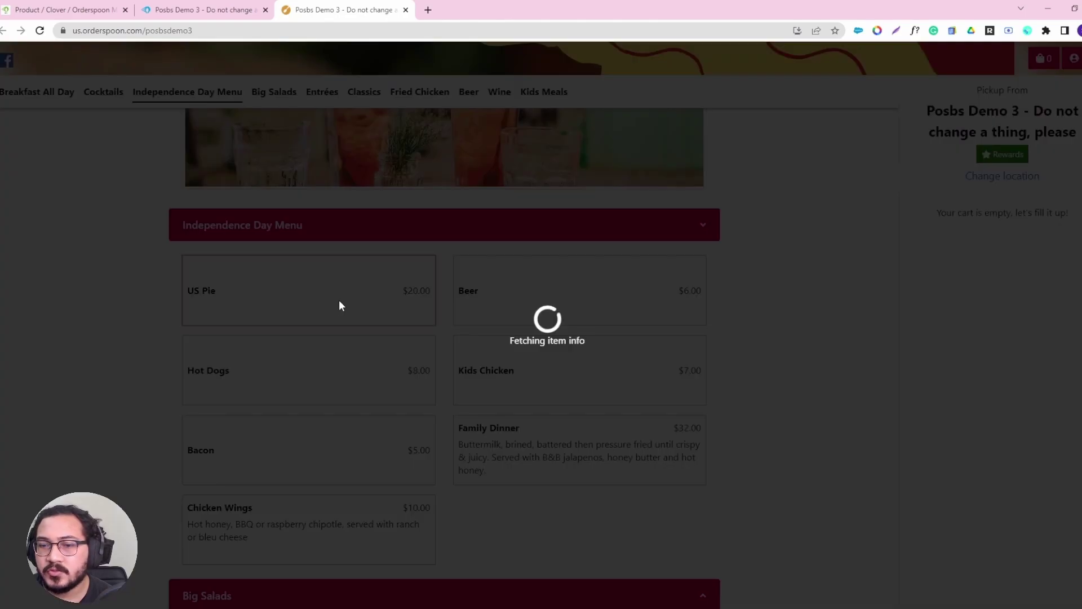
{"action": "left_click", "coordinate": [503, 510]}
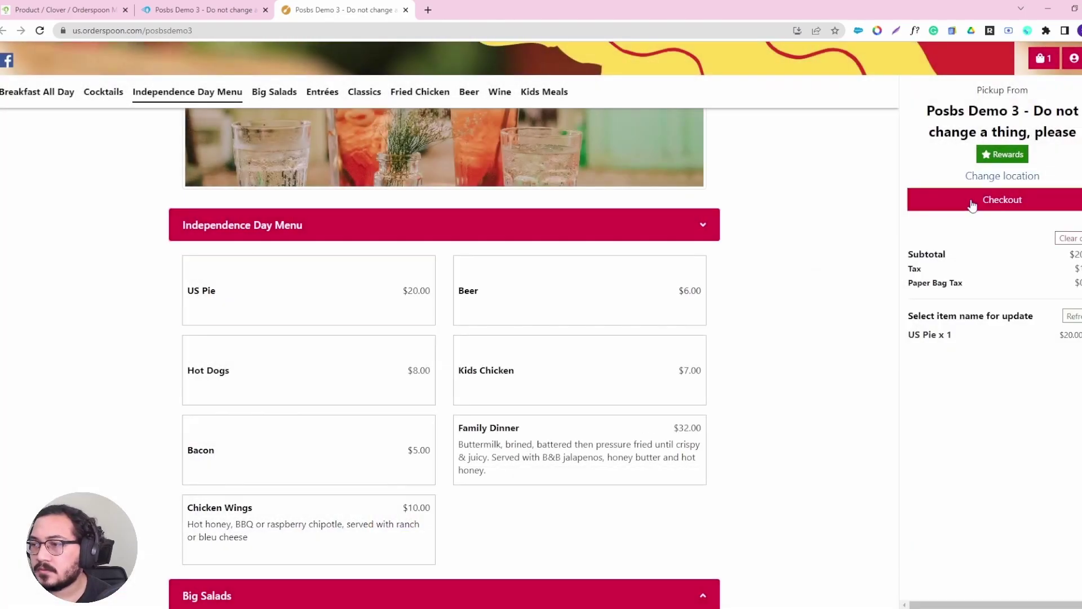
Step: Try to check out the US Pie pickup order, cancel the item removal, and return to the category settings in the dashboard
{"action": "left_click", "coordinate": [974, 201]}
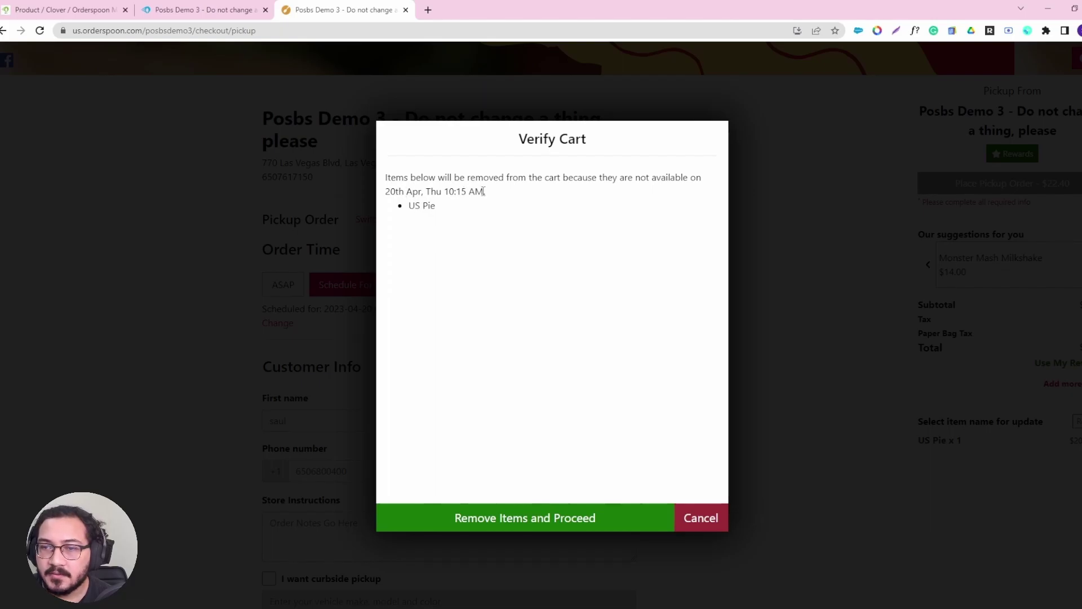
{"action": "left_click", "coordinate": [701, 517]}
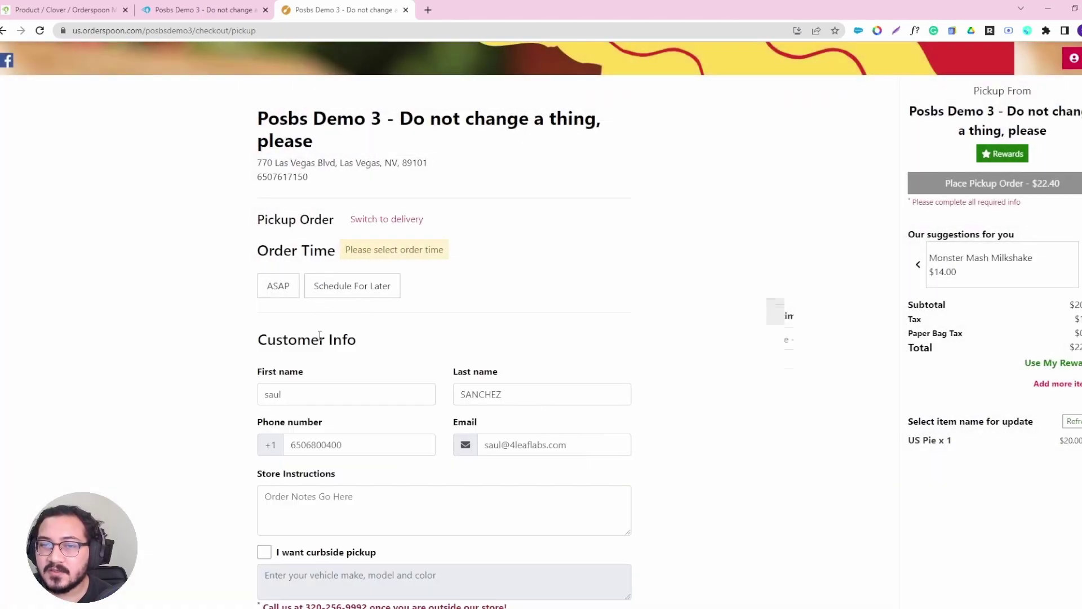
{"action": "left_click", "coordinate": [51, 6]}
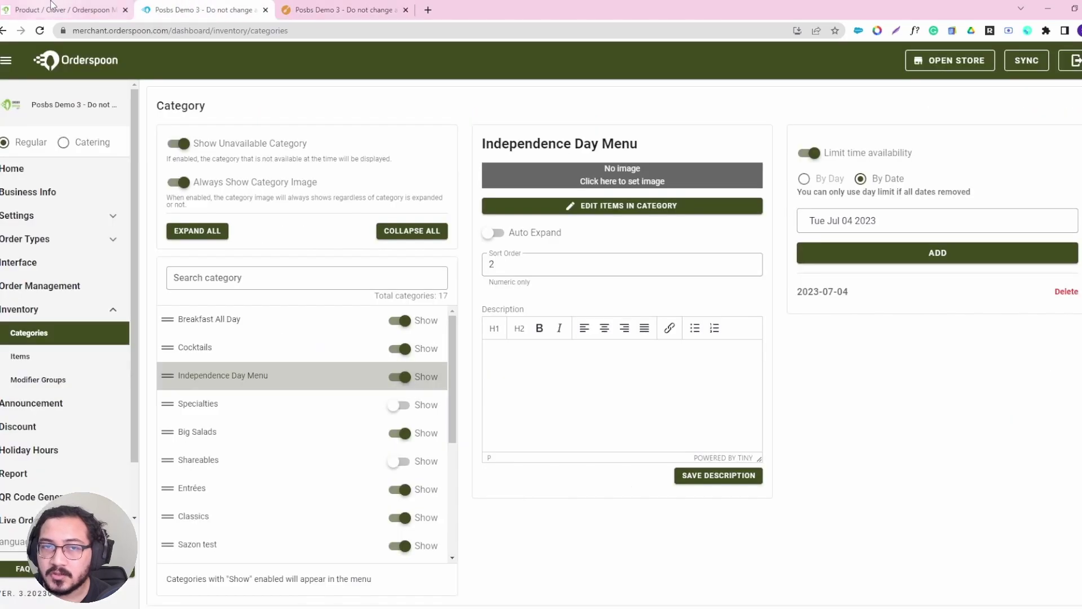
{"action": "left_click", "coordinate": [50, 7]}
{"action": "left_click", "coordinate": [194, 8]}
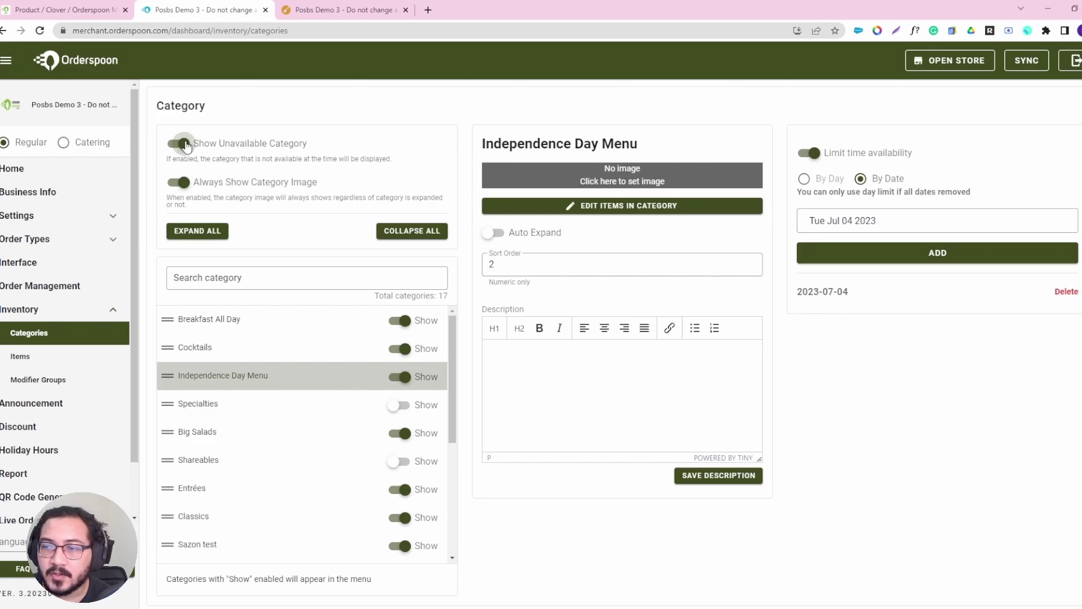
Step: Hide the Independence Day Menu category from the menu, keeping the Breakfast All Day and Cocktails categories shown
{"action": "scroll", "coordinate": [251, 401], "scroll_direction": "down", "scroll_amount": 2}
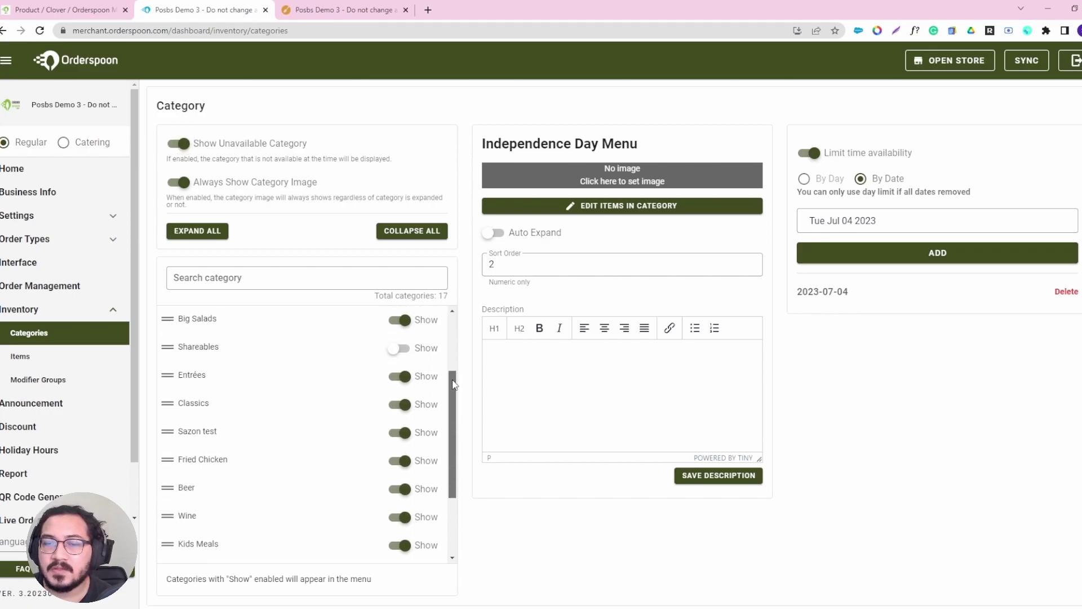
{"action": "scroll", "coordinate": [251, 401], "scroll_direction": "up", "scroll_amount": 2}
{"action": "left_click", "coordinate": [400, 371]}
{"action": "left_click", "coordinate": [410, 350]}
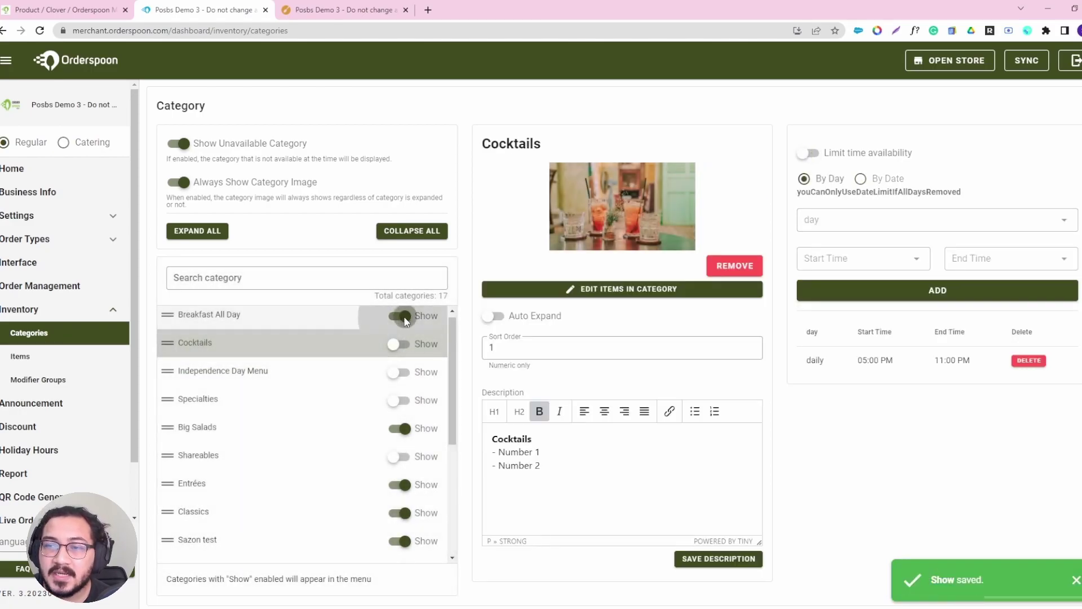
{"action": "left_click", "coordinate": [400, 317]}
{"action": "left_click", "coordinate": [394, 346]}
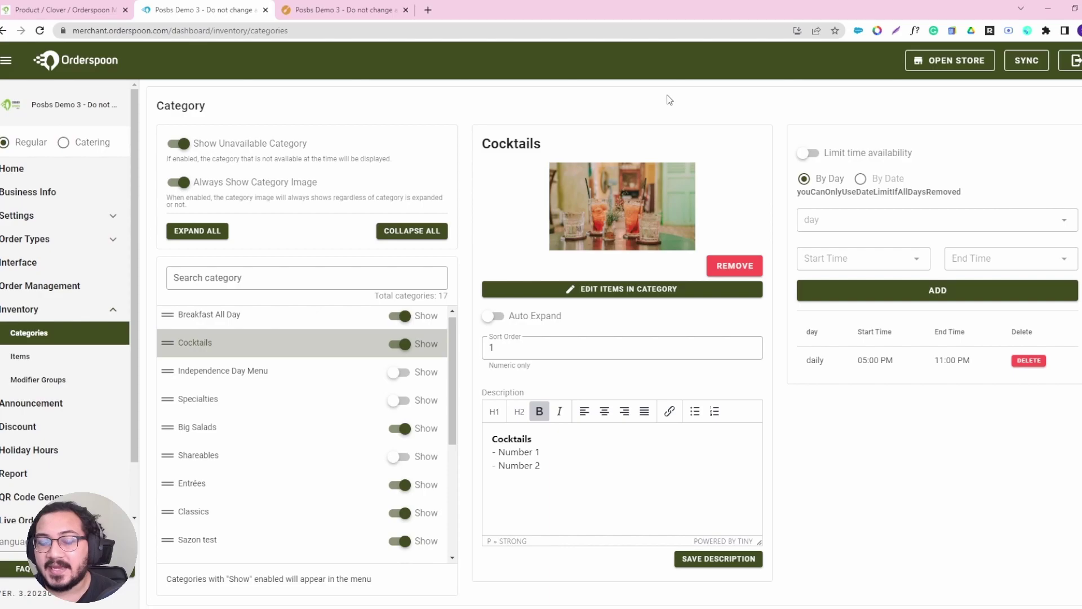
Step: Open the inventory's item list and view the settings of the 57' Chevy Smash Burger
{"action": "scroll", "coordinate": [224, 295], "scroll_direction": "down", "scroll_amount": 1}
{"action": "scroll", "coordinate": [223, 294], "scroll_direction": "down", "scroll_amount": 1}
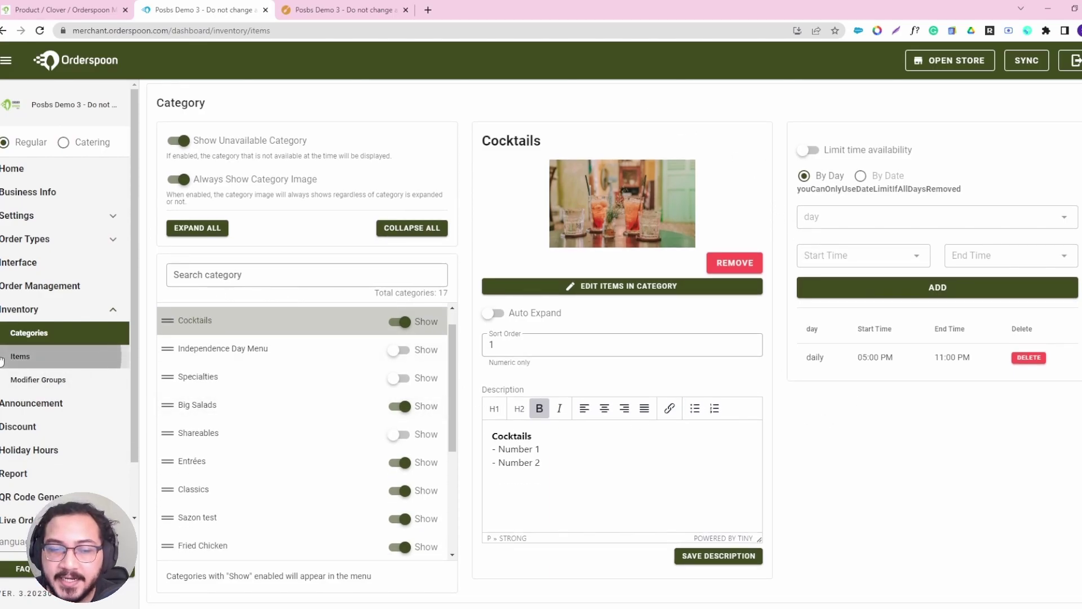
{"action": "left_click", "coordinate": [23, 356]}
{"action": "left_click", "coordinate": [264, 226]}
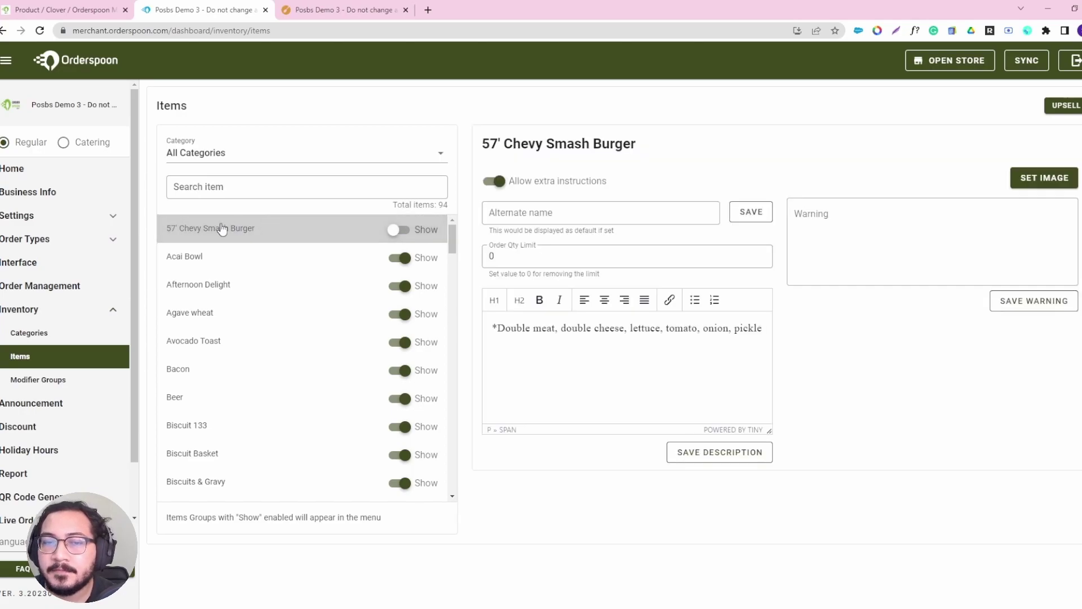
Step: Reorder the items in the Breakfast All Day category to start with Fresh Fruit, Eggs, Bacon, Sausage, Acai Bowl
{"action": "left_click", "coordinate": [39, 337]}
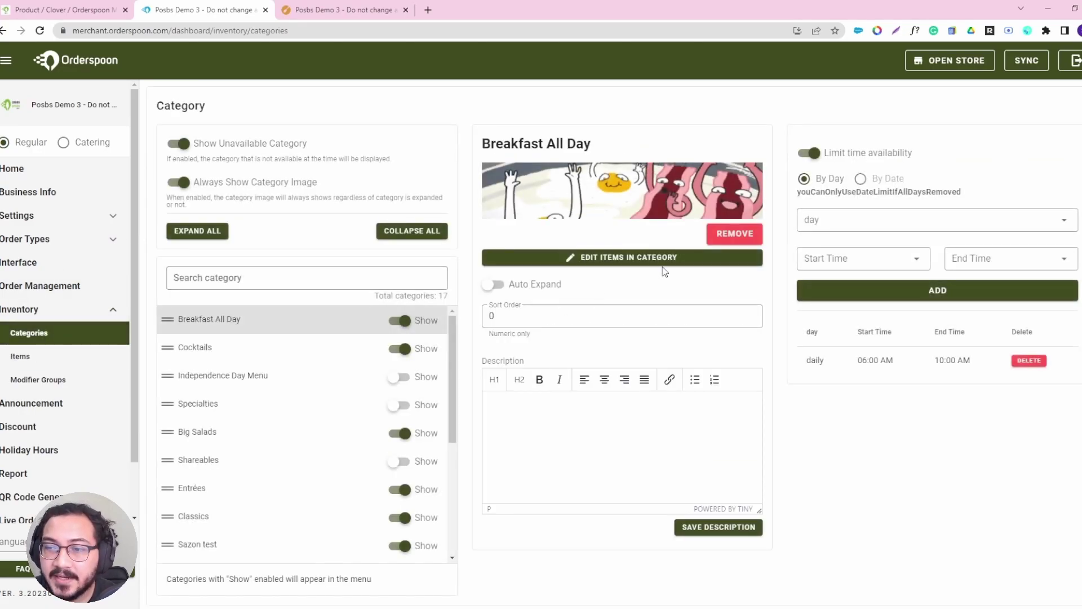
{"action": "left_click", "coordinate": [599, 265]}
{"action": "left_click", "coordinate": [703, 306]}
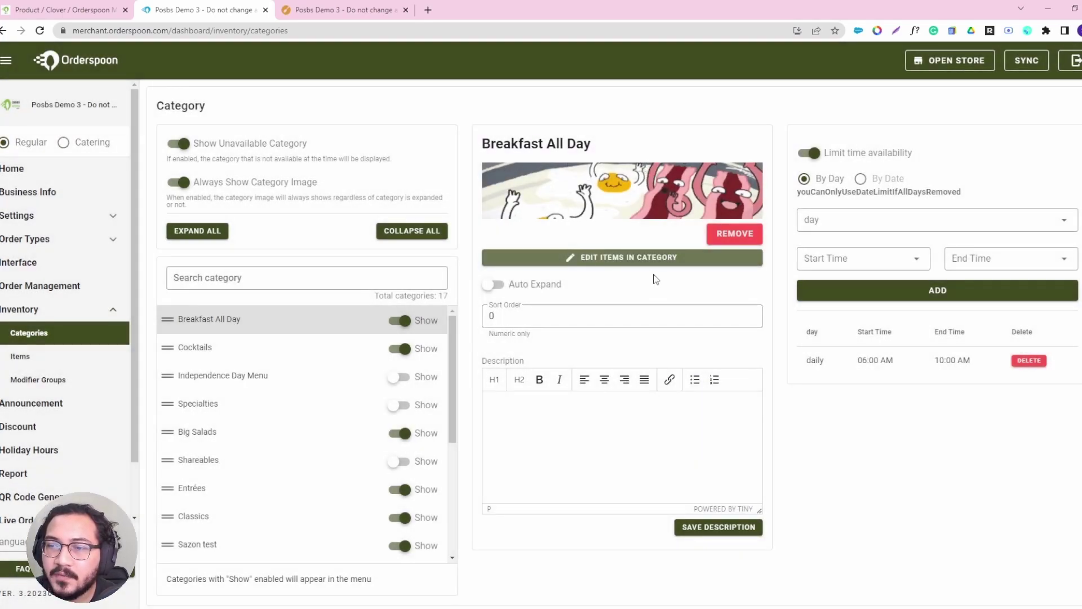
{"action": "left_click", "coordinate": [636, 265]}
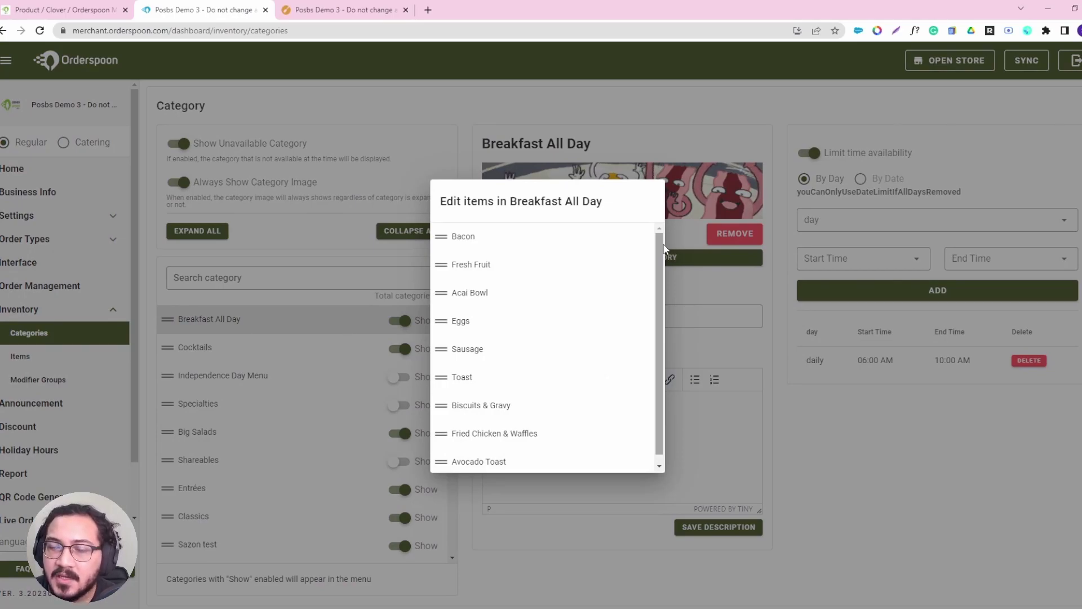
{"action": "scroll", "coordinate": [564, 338], "scroll_direction": "down", "scroll_amount": 1}
{"action": "left_click_drag", "start_coordinate": [442, 341], "coordinate": [442, 232]}
{"action": "left_click_drag", "start_coordinate": [441, 292], "coordinate": [441, 236]}
{"action": "left_click_drag", "start_coordinate": [442, 349], "coordinate": [441, 260]}
{"action": "scroll", "coordinate": [532, 449], "scroll_direction": "down", "scroll_amount": 1}
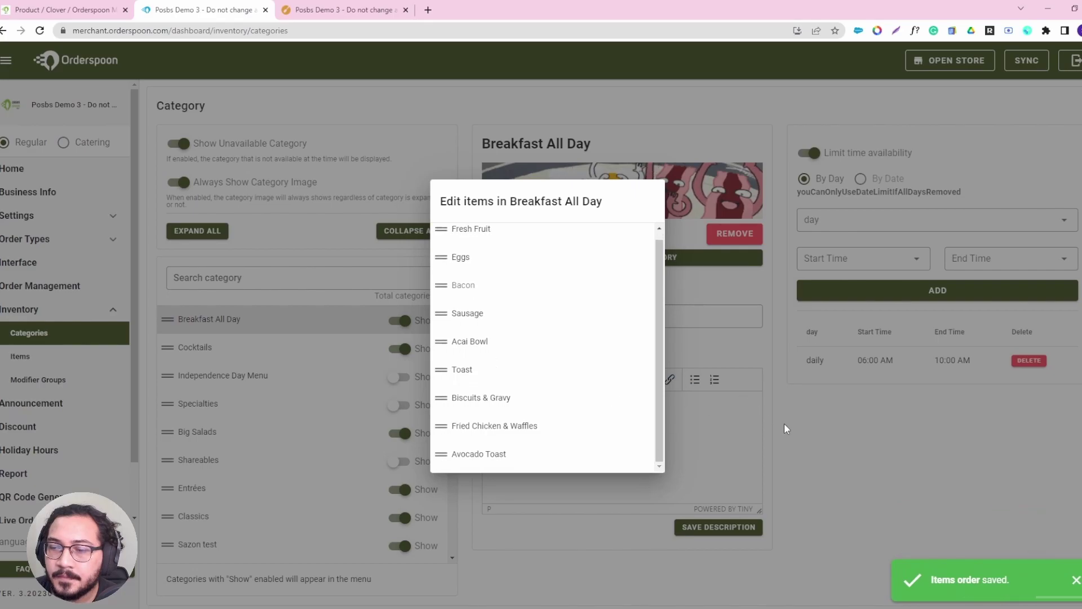
{"action": "left_click", "coordinate": [809, 484]}
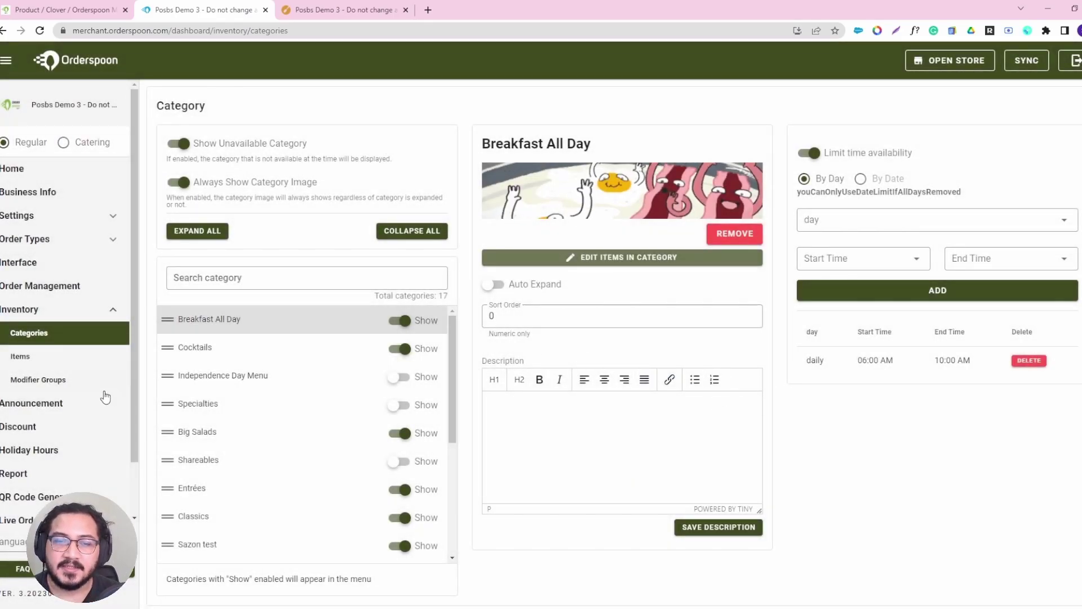
Step: Open the inventory's item list, compare the settings of 57' Chevy Smash Burger and Acai Bowl, and look through the other items
{"action": "left_click", "coordinate": [65, 361]}
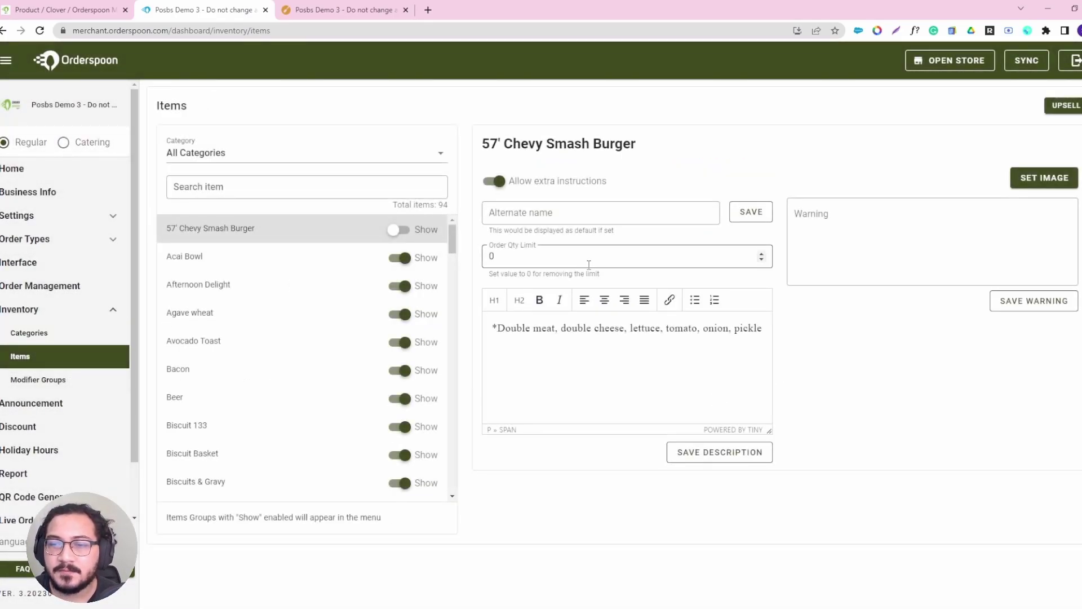
{"action": "left_click", "coordinate": [263, 256]}
{"action": "left_click", "coordinate": [287, 231]}
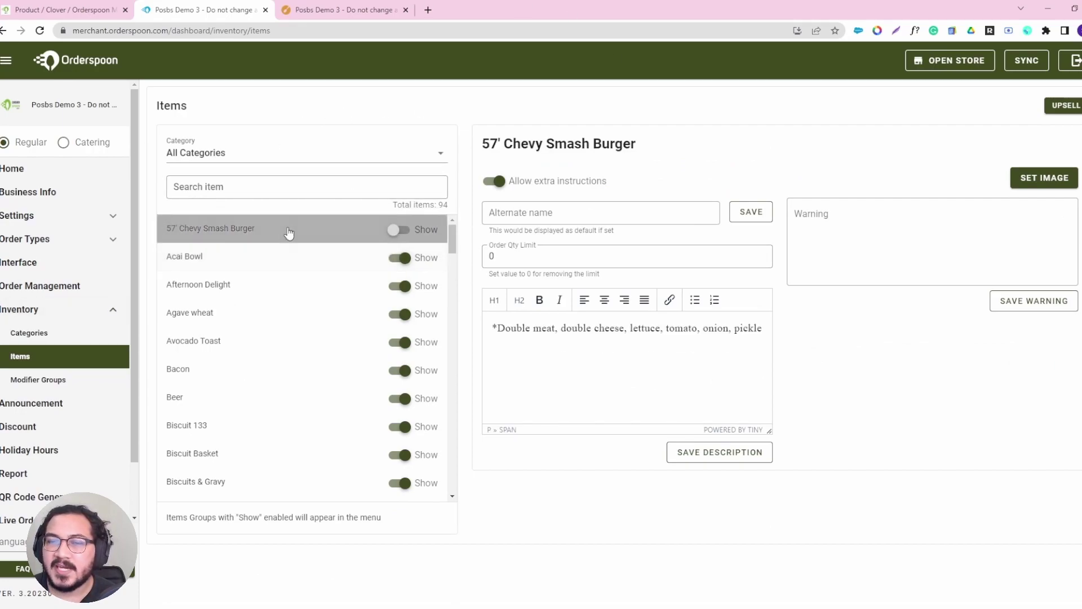
{"action": "left_click", "coordinate": [255, 261]}
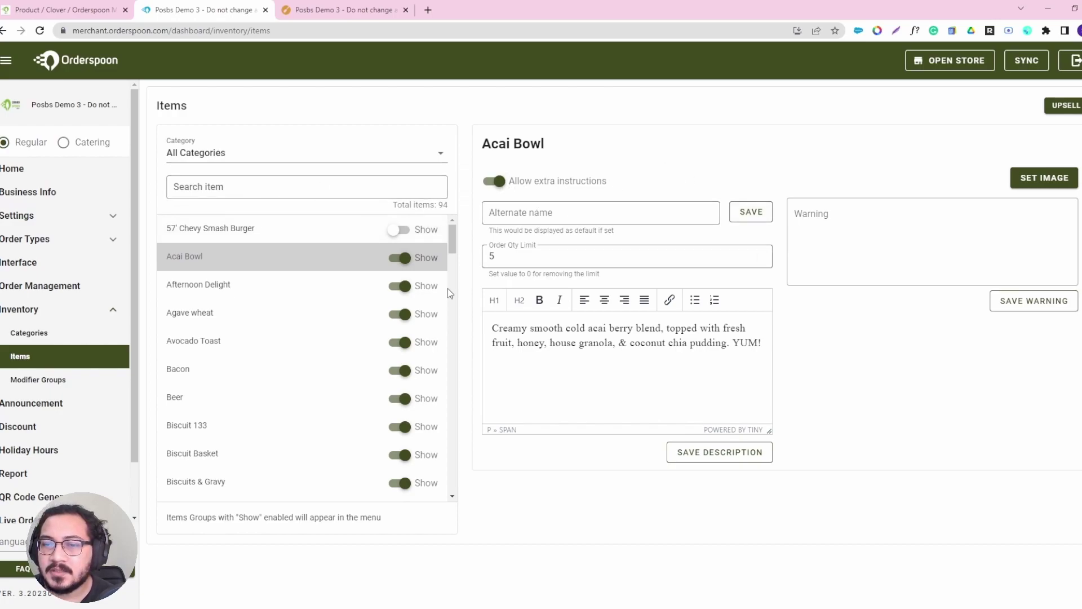
{"action": "scroll", "coordinate": [345, 278], "scroll_direction": "down", "scroll_amount": 2}
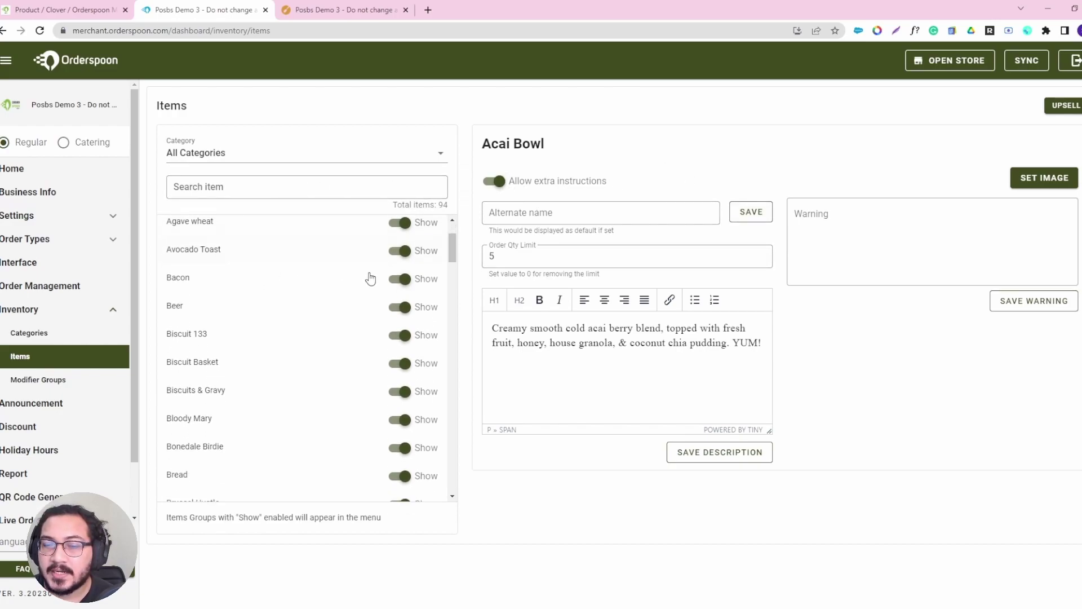
{"action": "left_click_drag", "start_coordinate": [456, 256], "coordinate": [536, 334]}
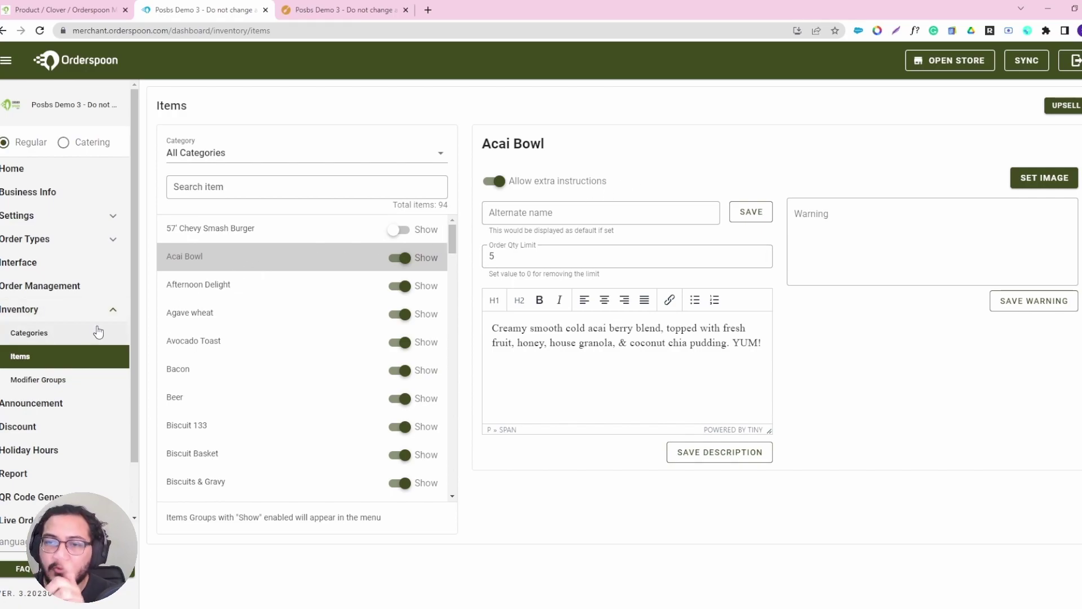
Step: Select the Acai Bowl item and enter "Allergy warning" as its warning text
{"action": "left_click", "coordinate": [281, 284]}
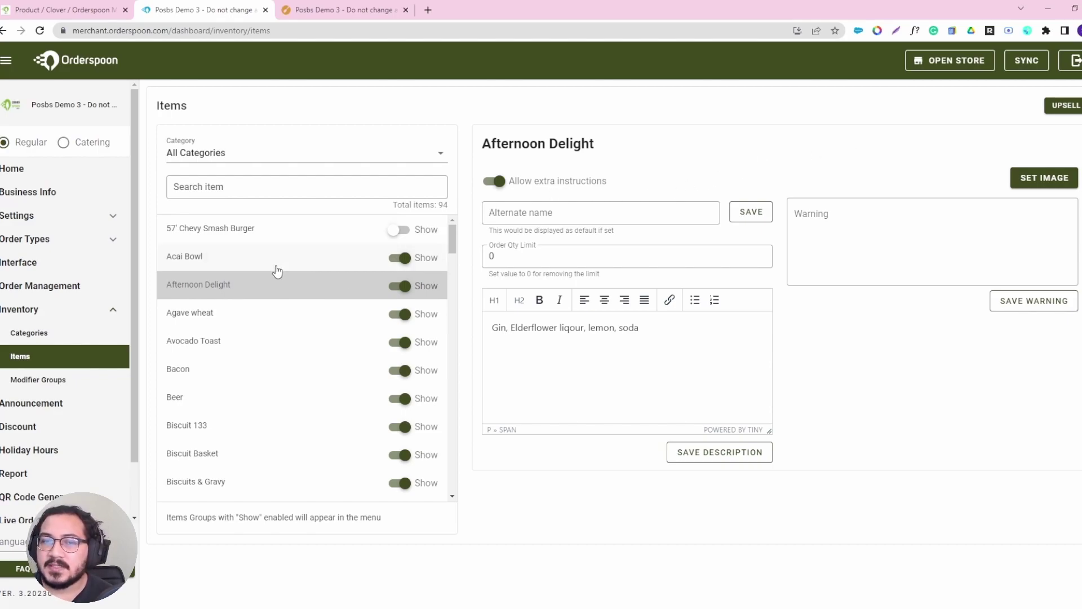
{"action": "left_click", "coordinate": [242, 257]}
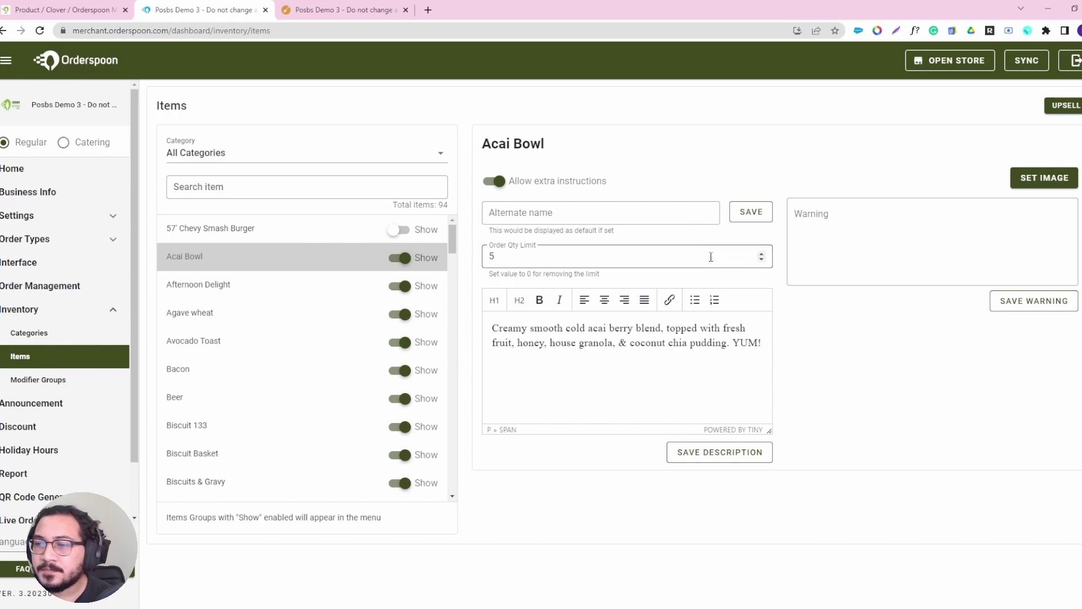
{"action": "left_click", "coordinate": [840, 229]}
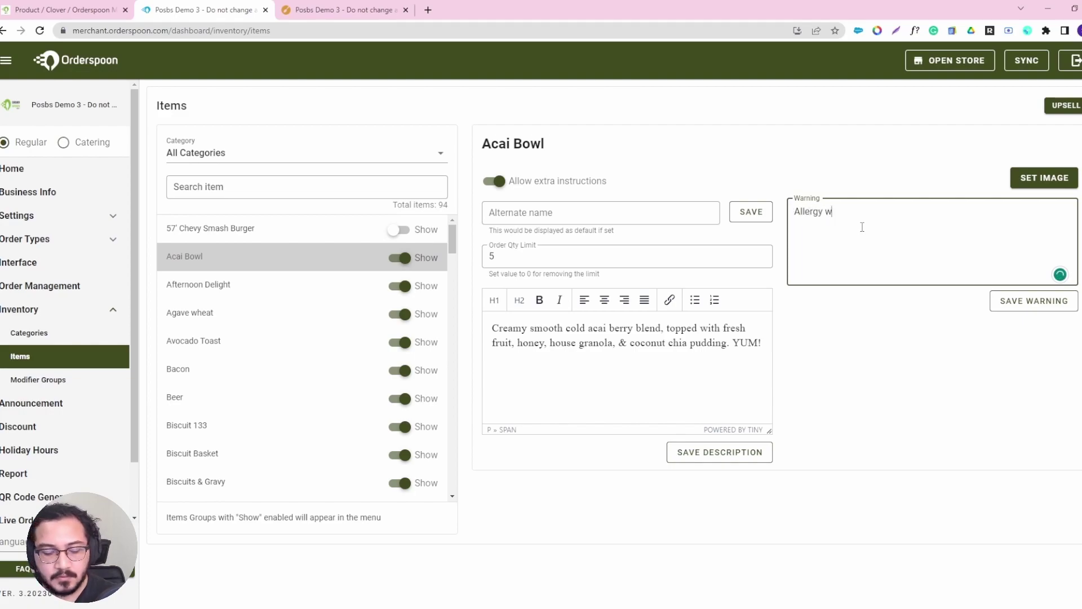
Step: Enter "Brazil Bowl" as the Acai Bowl's alternate name and set its order quantity limit to 2
{"action": "left_click", "coordinate": [533, 222]}
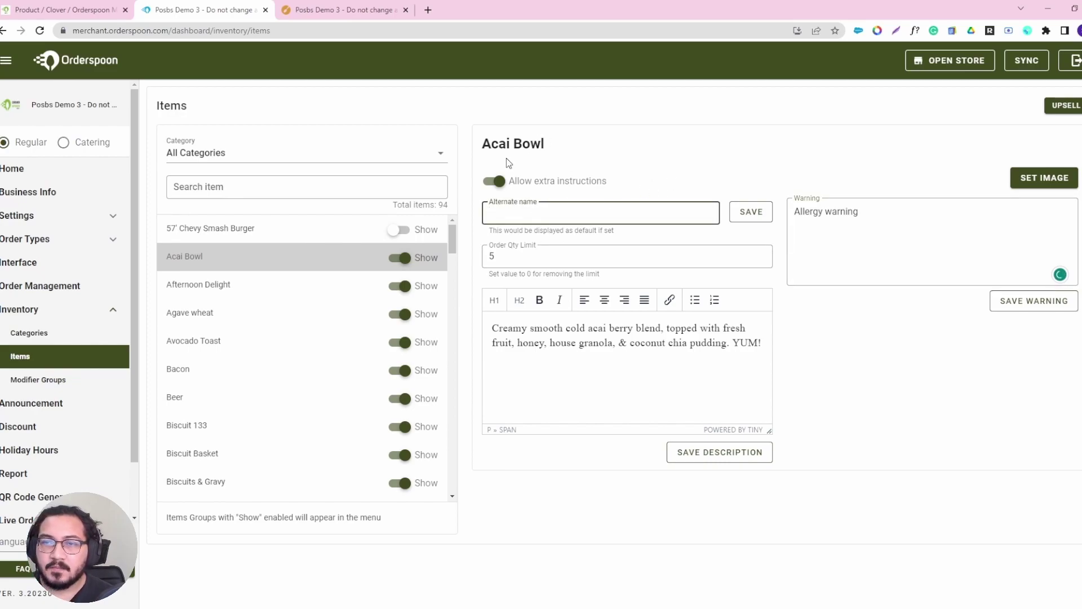
{"action": "double_click", "coordinate": [491, 147]}
{"action": "left_click", "coordinate": [562, 150]}
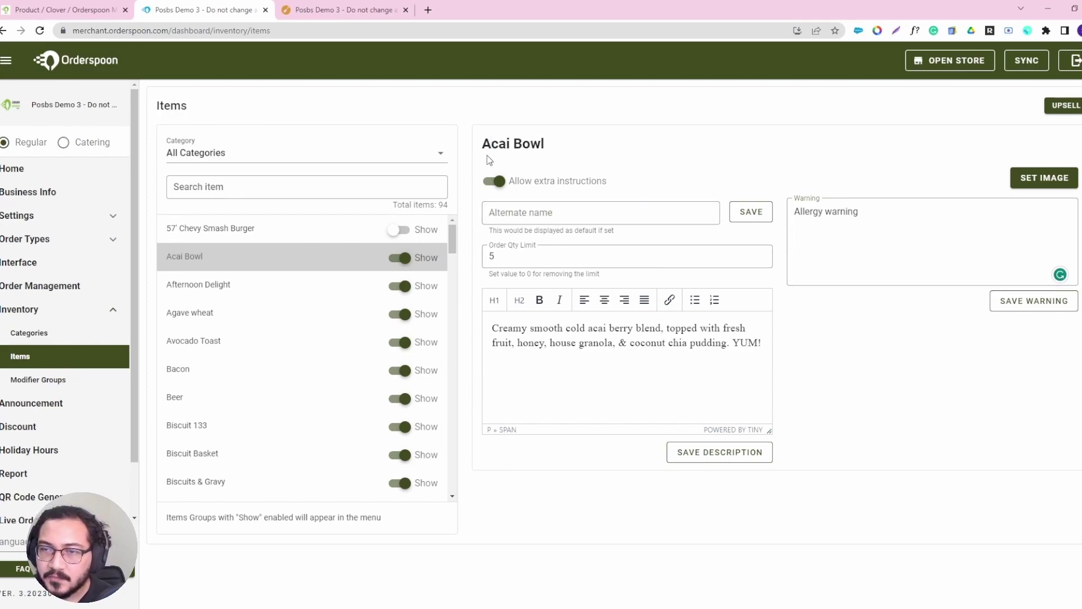
{"action": "left_click", "coordinate": [576, 217]}
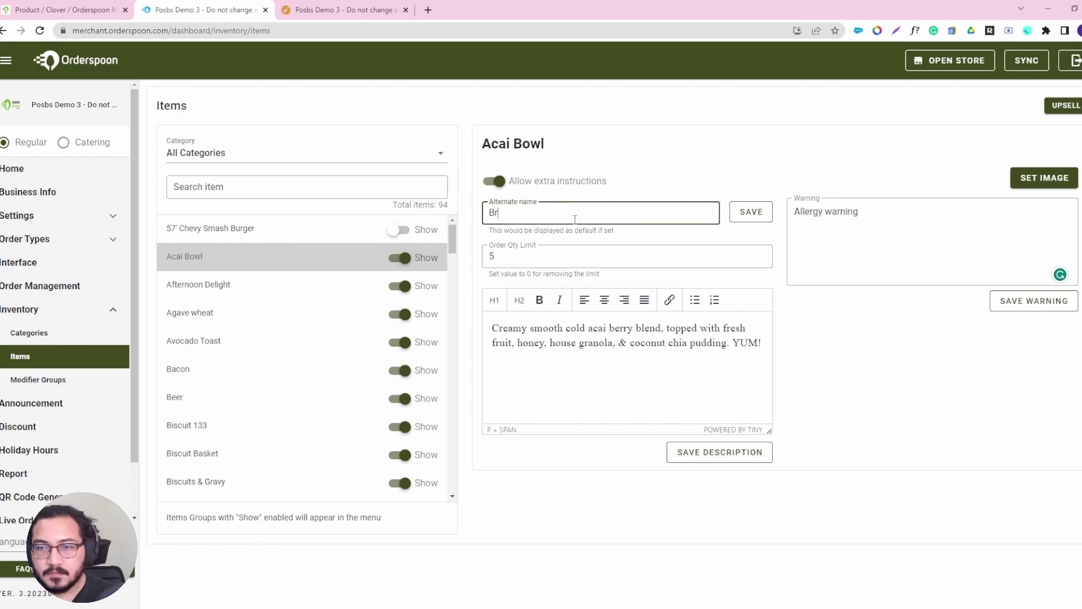
{"action": "type", "text": "Brazil Bowl"}
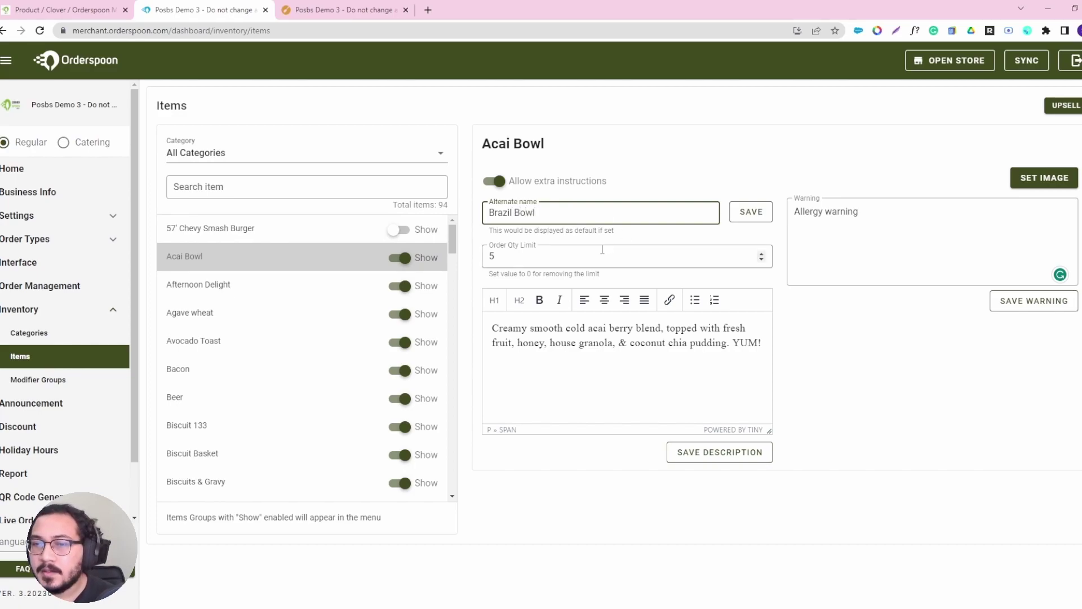
{"action": "left_click_drag", "start_coordinate": [536, 257], "coordinate": [477, 257]}
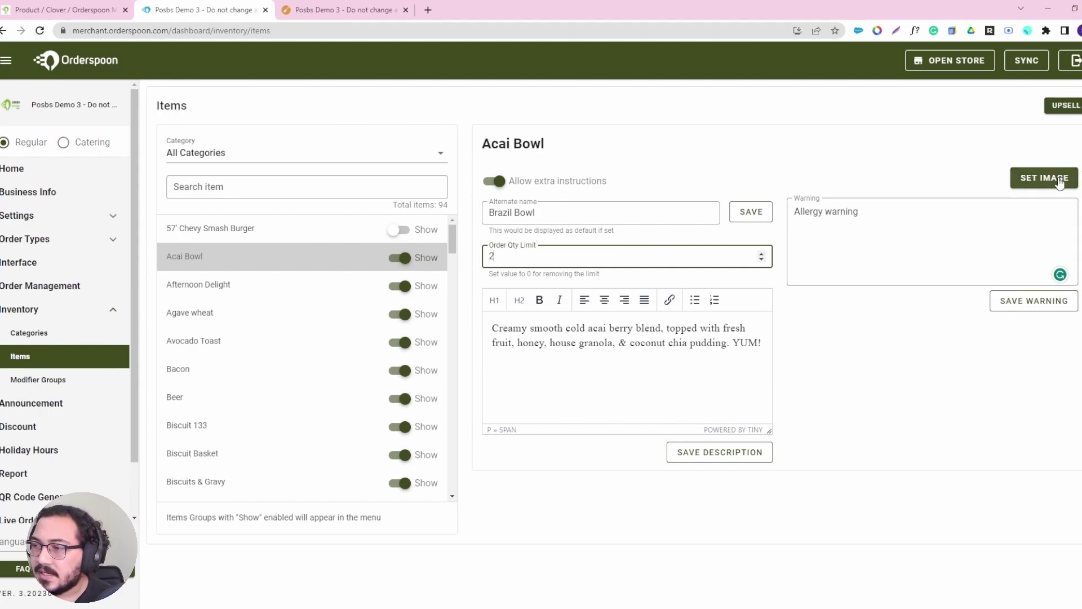
{"action": "left_click", "coordinate": [748, 458]}
Step: Open the Acai Bowl's image settings, try to save them without an image description, and cancel
{"action": "left_click", "coordinate": [1037, 177]}
{"action": "left_click", "coordinate": [507, 334]}
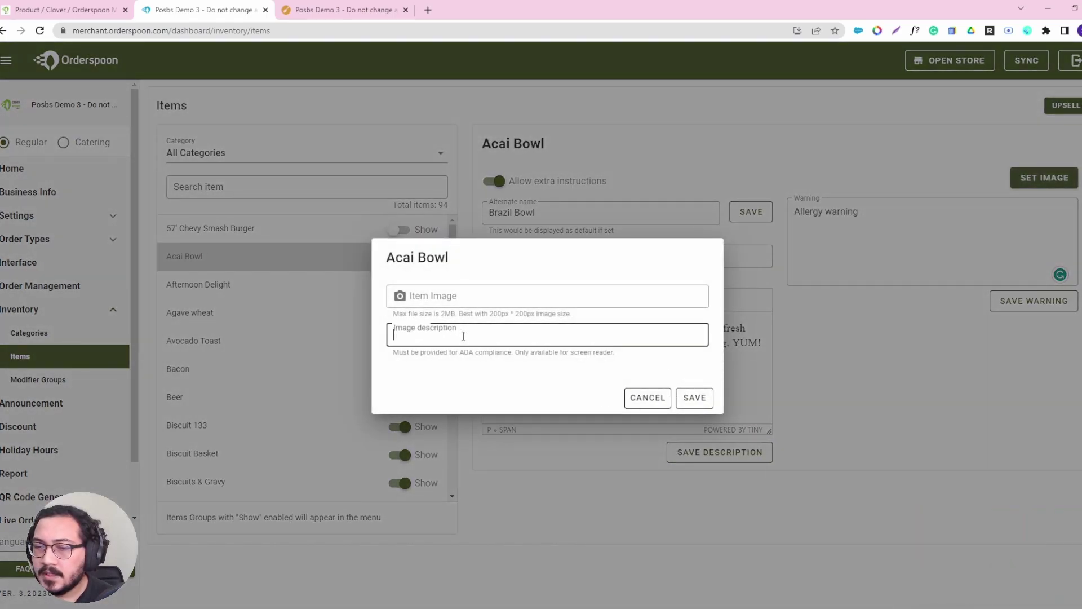
{"action": "left_click", "coordinate": [471, 296]}
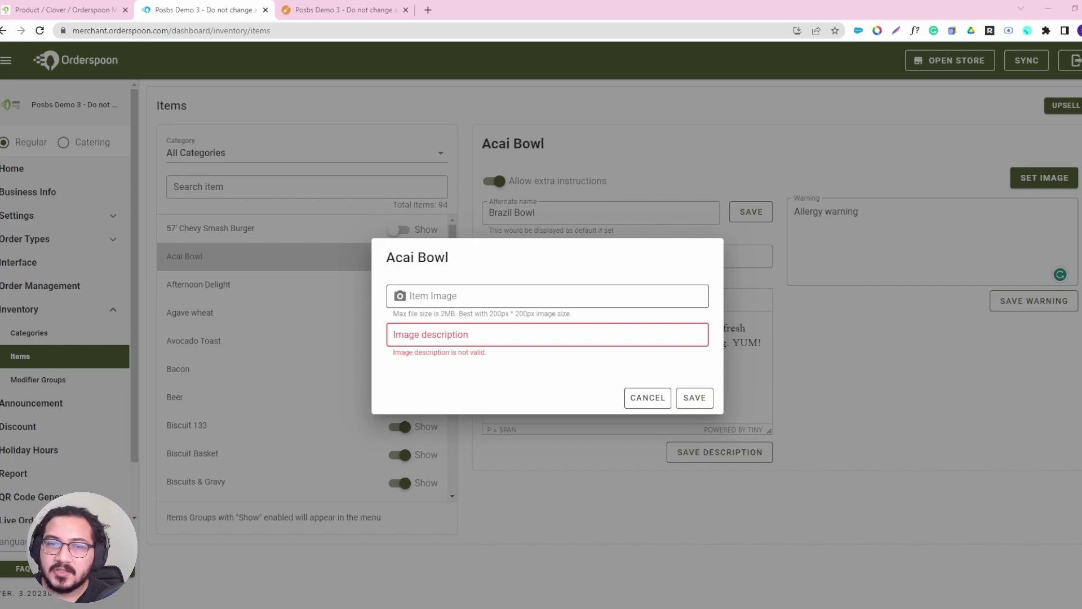
{"action": "left_click", "coordinate": [517, 338]}
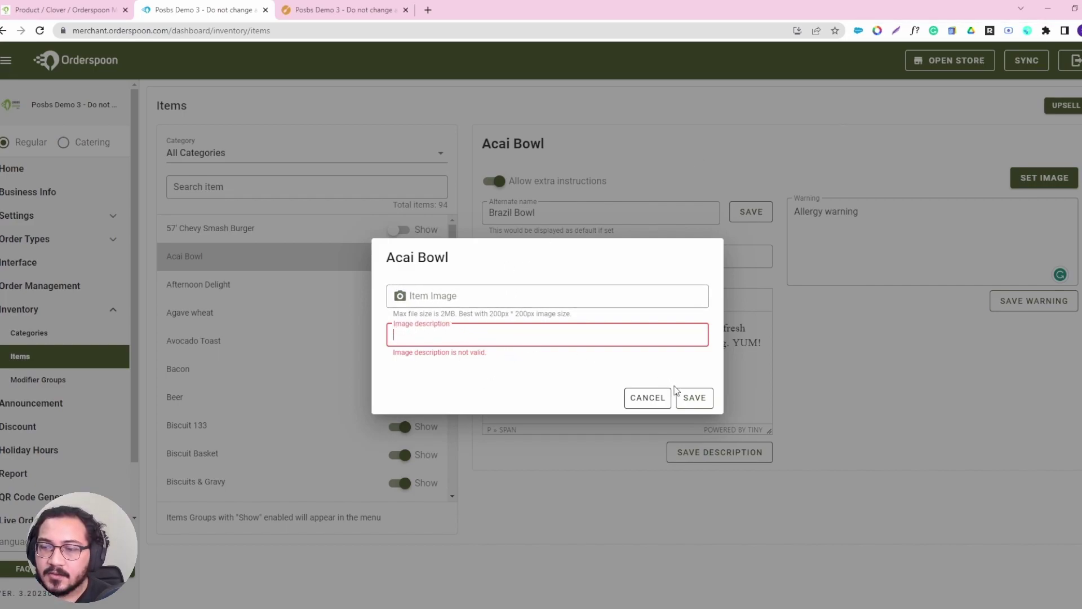
{"action": "left_click", "coordinate": [646, 402]}
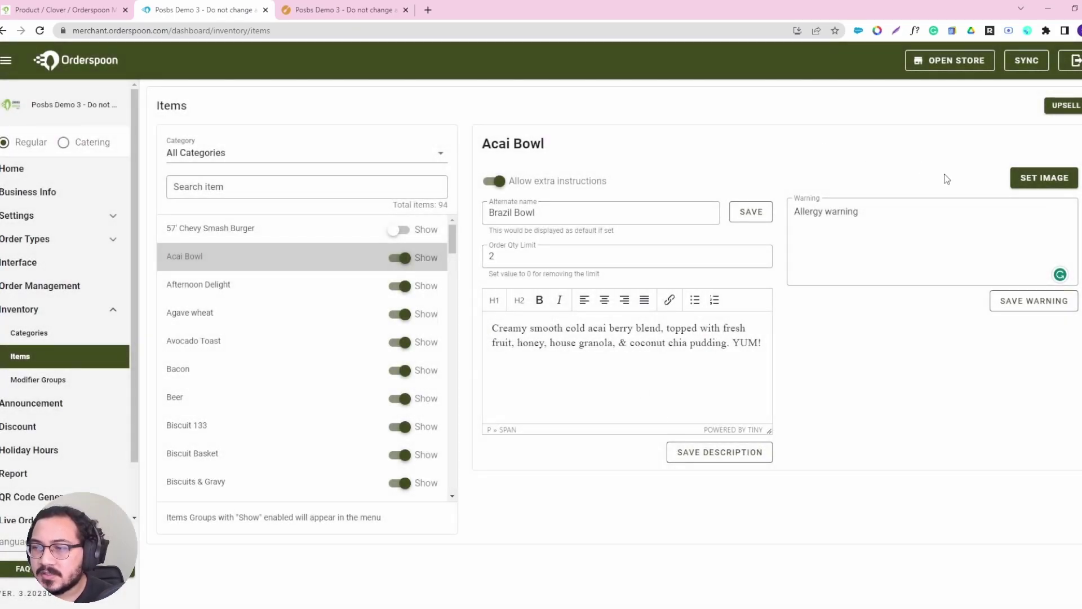
{"action": "left_click", "coordinate": [1037, 179]}
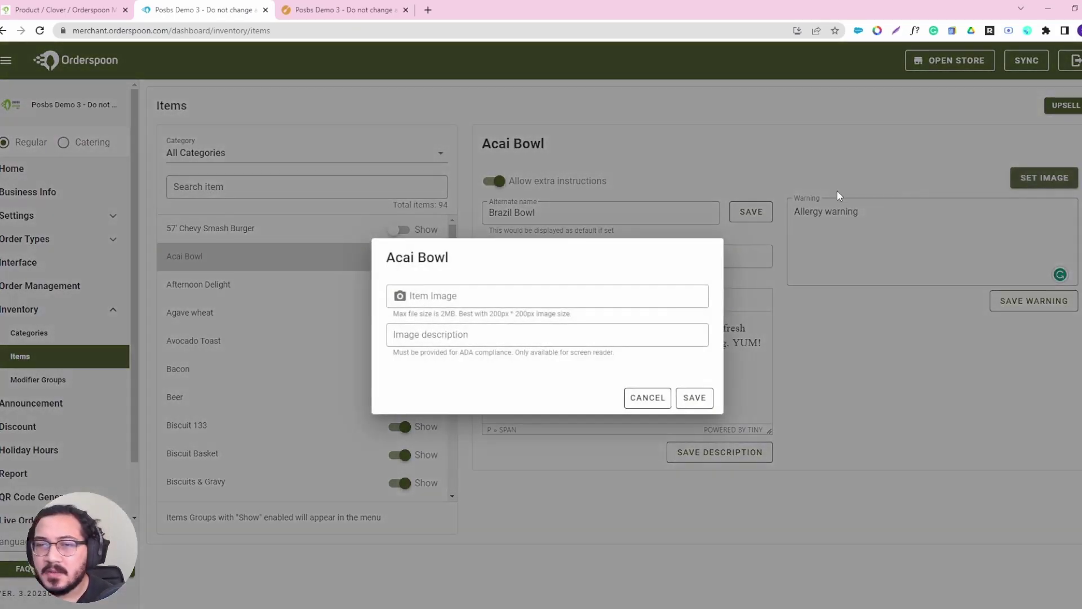
{"action": "left_click", "coordinate": [692, 403]}
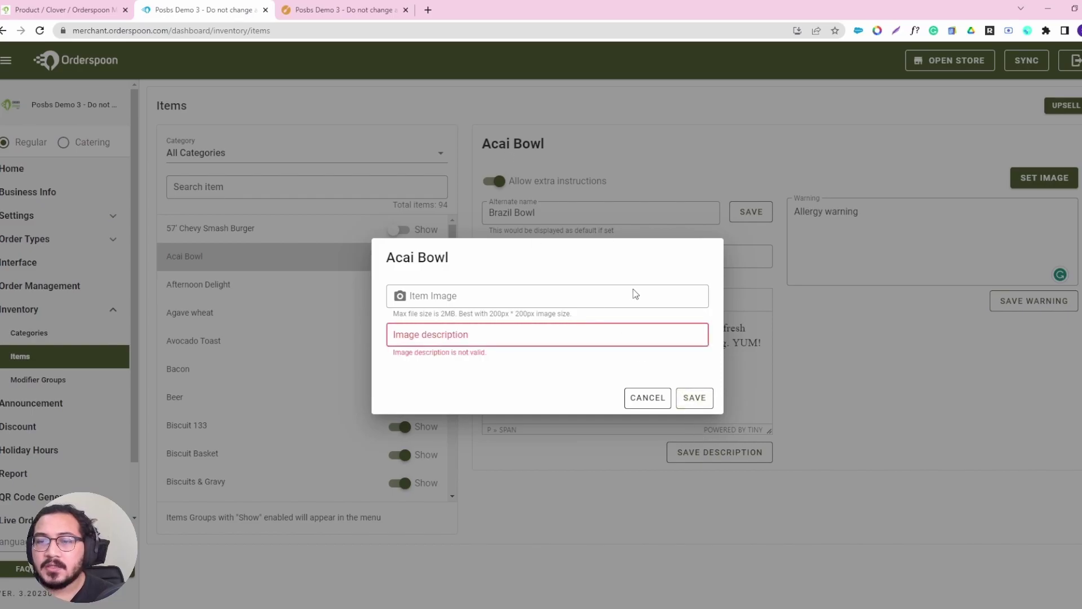
{"action": "left_click", "coordinate": [642, 399]}
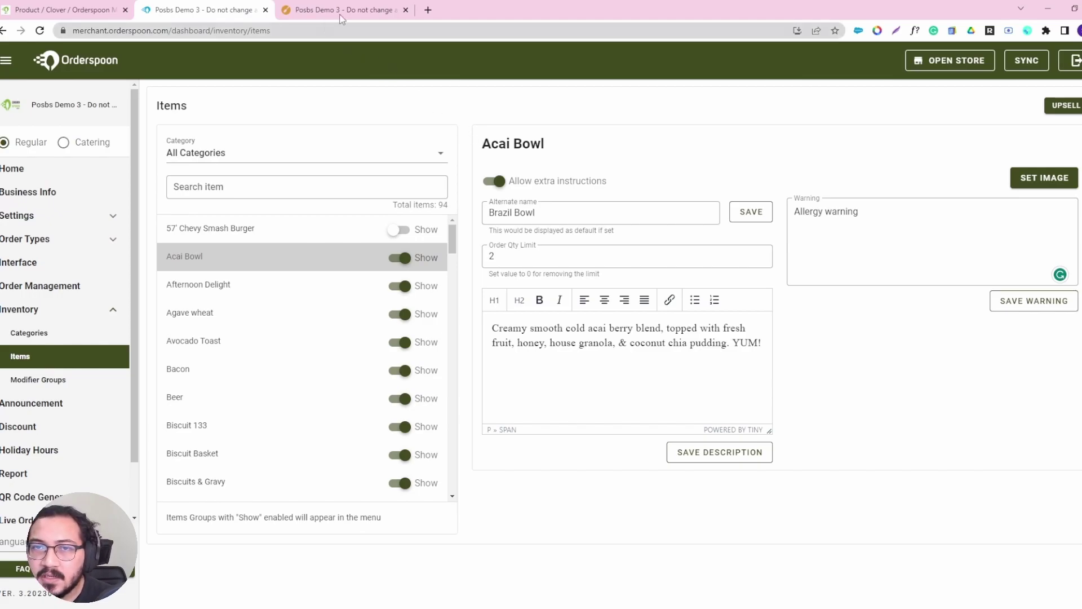
Step: Open us.orderspoon.com/chick-tea-sunnyvale in a new browser tab and read through the store's announcement
{"action": "left_click", "coordinate": [429, 11]}
{"action": "left_click", "coordinate": [316, 31]}
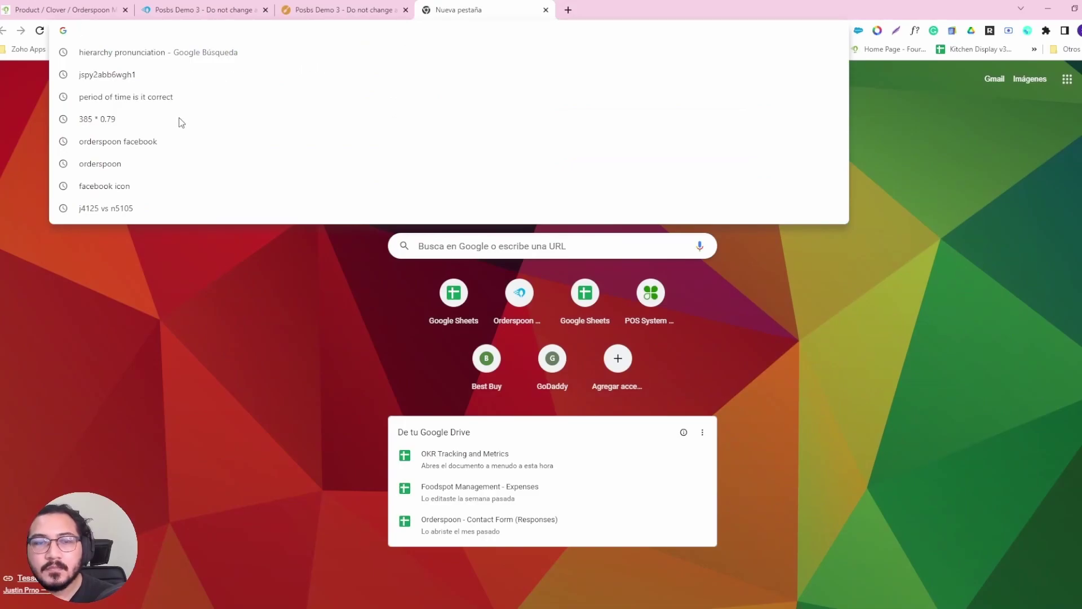
{"action": "type", "text": "us.orderspoon.com/chick-tea-sunnyvale"}
{"action": "key", "text": "Return"}
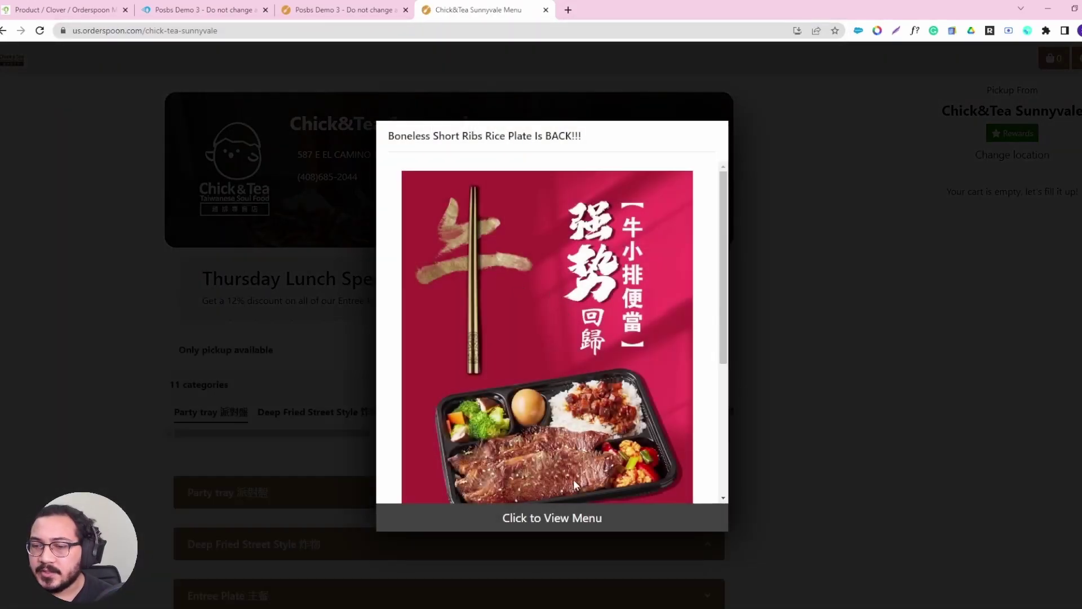
{"action": "scroll", "coordinate": [536, 288], "scroll_direction": "down", "scroll_amount": 3}
{"action": "scroll", "coordinate": [608, 325], "scroll_direction": "up", "scroll_amount": 3}
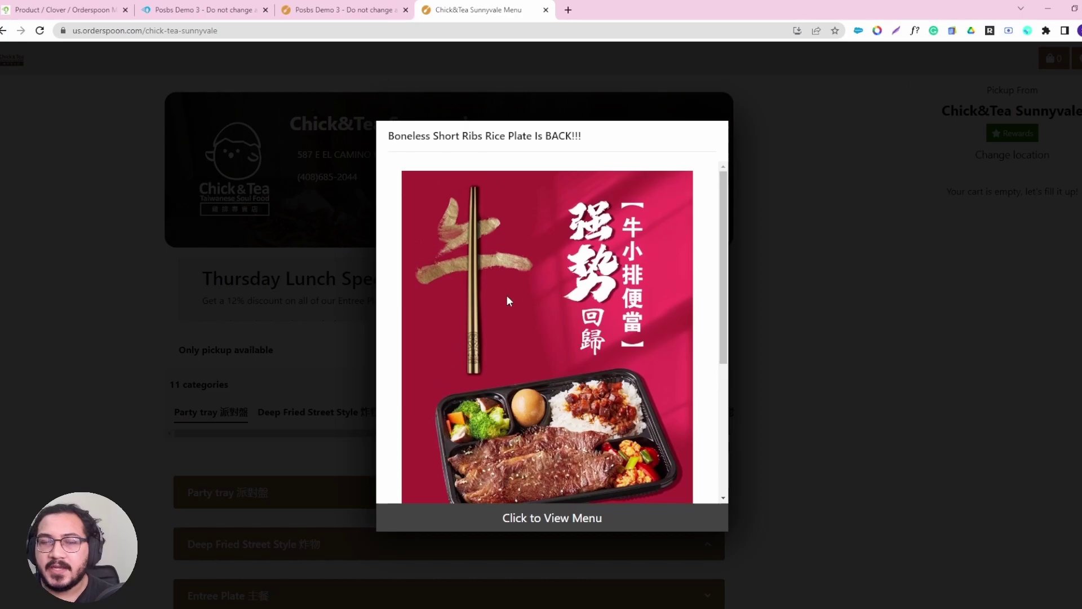
{"action": "scroll", "coordinate": [598, 388], "scroll_direction": "down", "scroll_amount": 5}
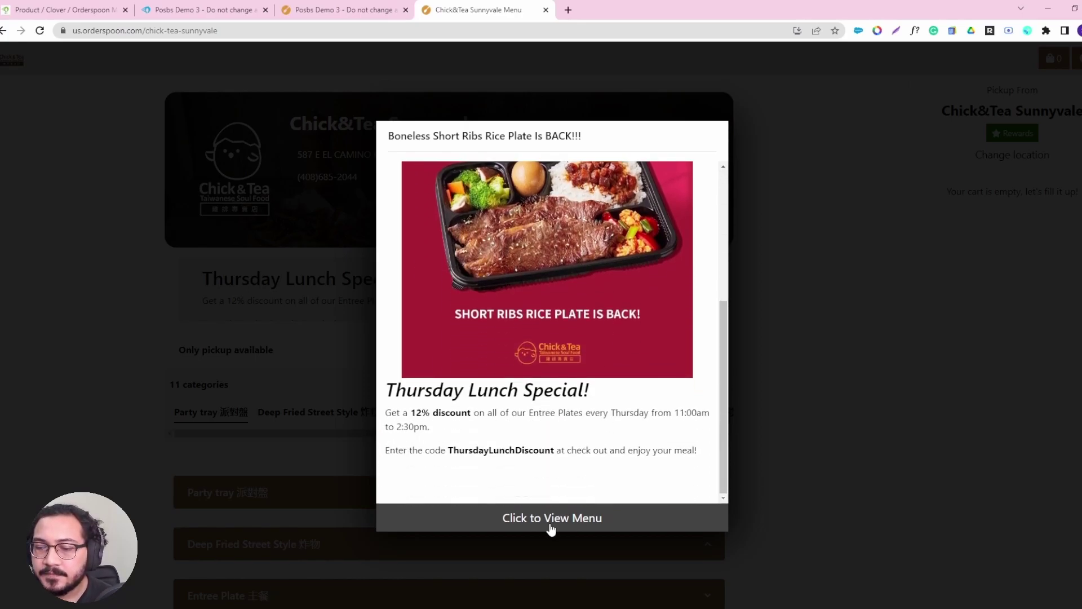
Step: Dismiss the store announcement and open the Party tray category in the Chick&Tea Sunnyvale menu
{"action": "left_click", "coordinate": [550, 520]}
{"action": "scroll", "coordinate": [292, 322], "scroll_direction": "down", "scroll_amount": 2}
{"action": "left_click", "coordinate": [384, 389]}
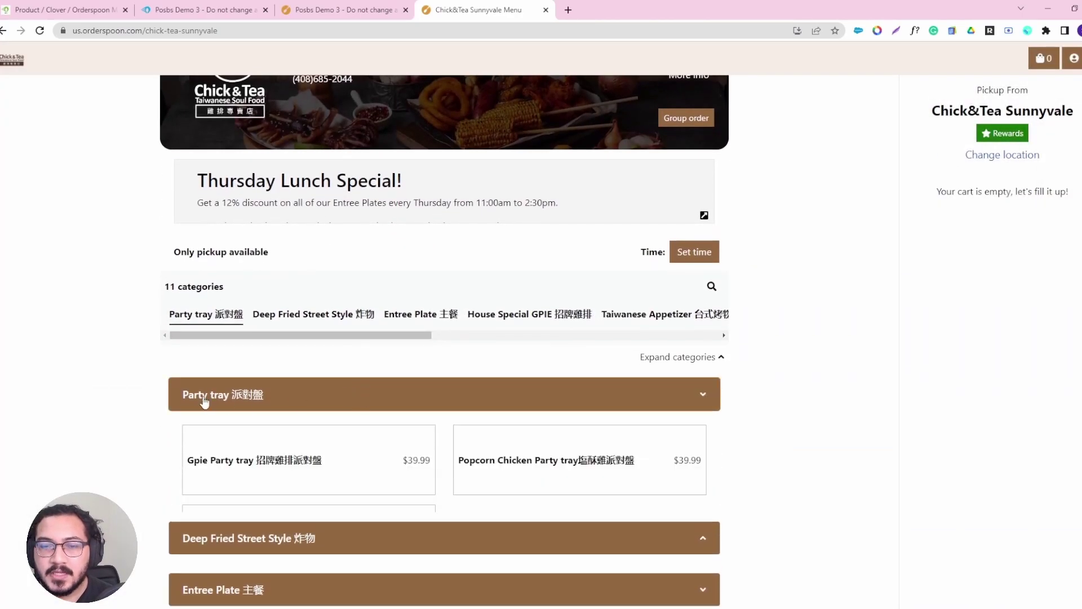
Step: Open the Deep Fried Street Style category, view the F2 Basil Popcorn Chicken item's image, and close the item without adding it
{"action": "scroll", "coordinate": [490, 368], "scroll_direction": "down", "scroll_amount": 3}
{"action": "left_click", "coordinate": [325, 462]}
{"action": "scroll", "coordinate": [261, 319], "scroll_direction": "down", "scroll_amount": 4}
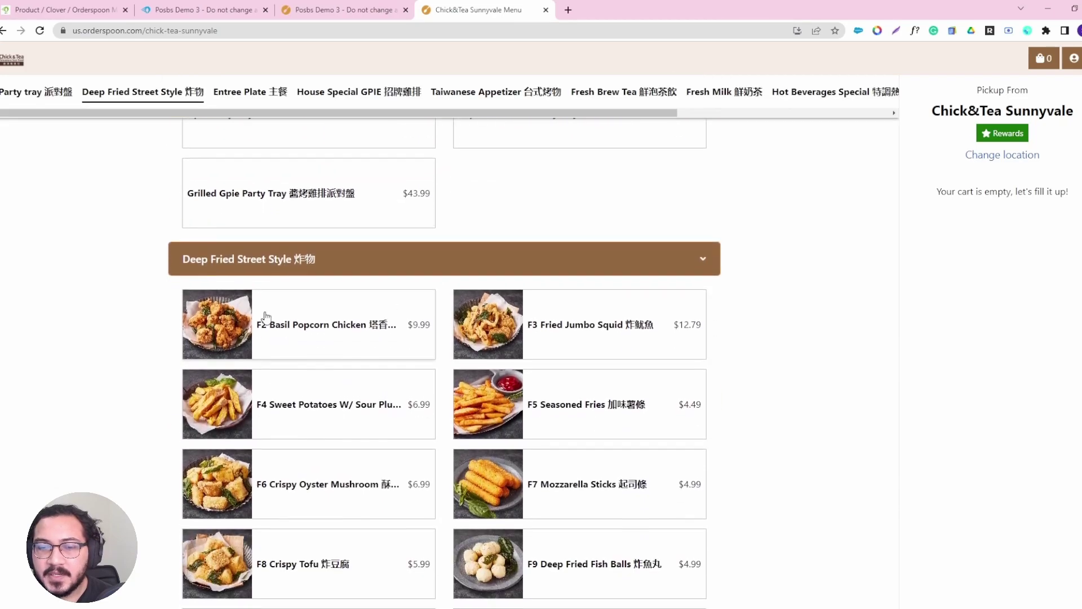
{"action": "left_click", "coordinate": [233, 282]}
{"action": "scroll", "coordinate": [588, 320], "scroll_direction": "down", "scroll_amount": 1}
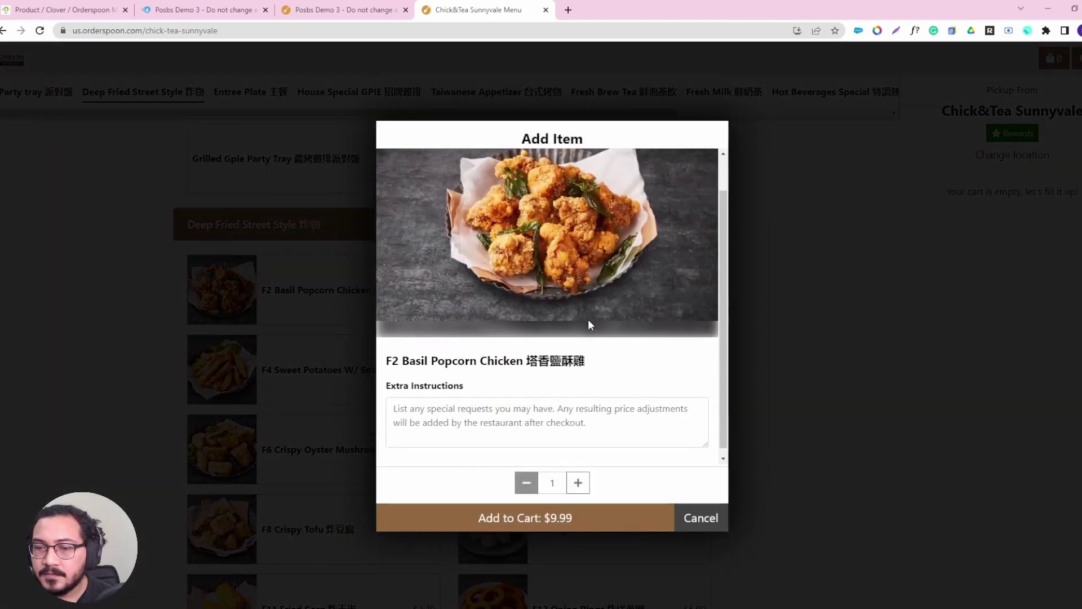
{"action": "scroll", "coordinate": [652, 341], "scroll_direction": "up", "scroll_amount": 1}
{"action": "left_click", "coordinate": [697, 514]}
Step: View the F12 Onion Rings item's image and details, and close the item without adding it
{"action": "scroll", "coordinate": [586, 446], "scroll_direction": "down", "scroll_amount": 6}
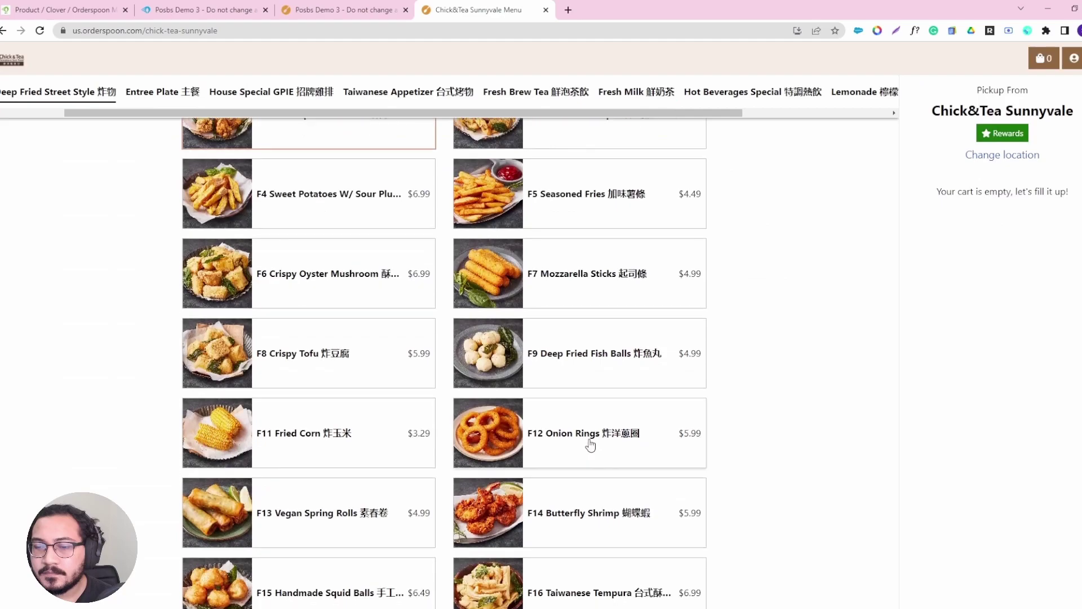
{"action": "left_click", "coordinate": [488, 248]}
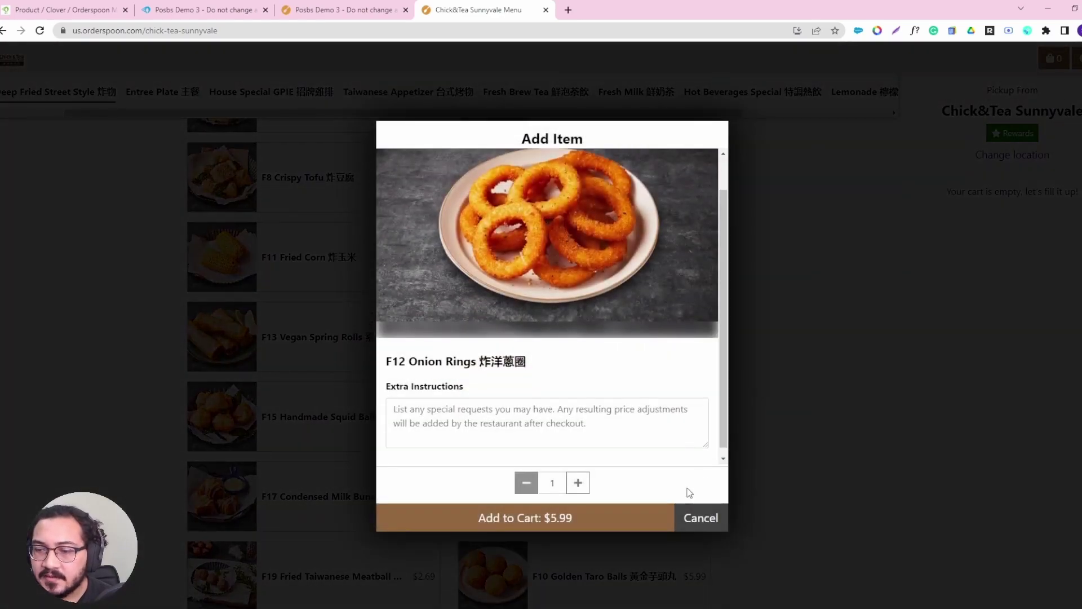
{"action": "left_click", "coordinate": [702, 516]}
Step: Return to the Orderspoon merchant dashboard and save the Acai Bowl's "Allergy warning" text
{"action": "left_click", "coordinate": [374, 6]}
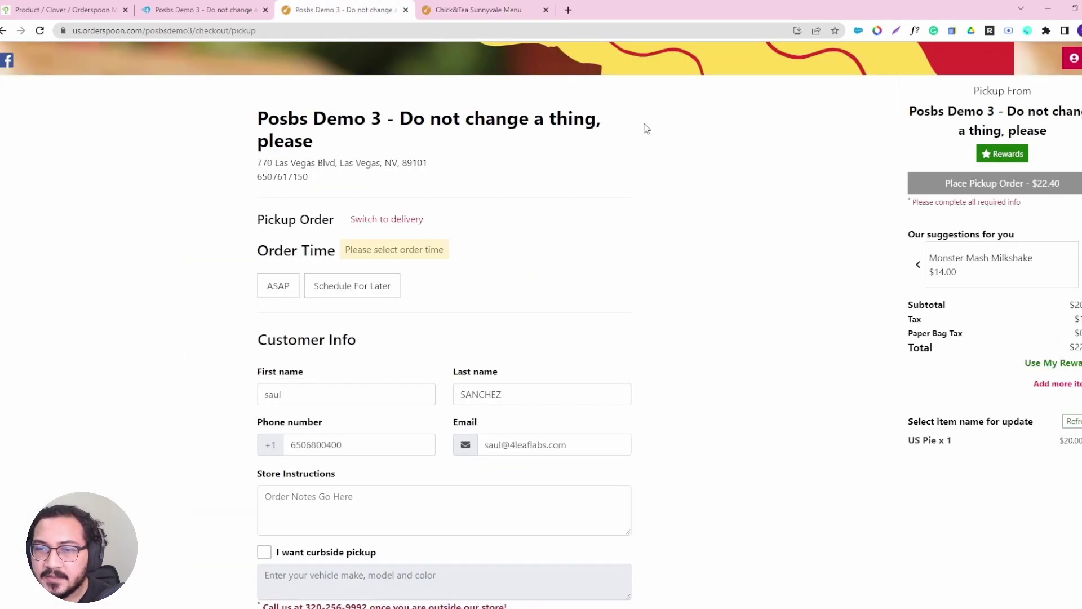
{"action": "left_click", "coordinate": [242, 9]}
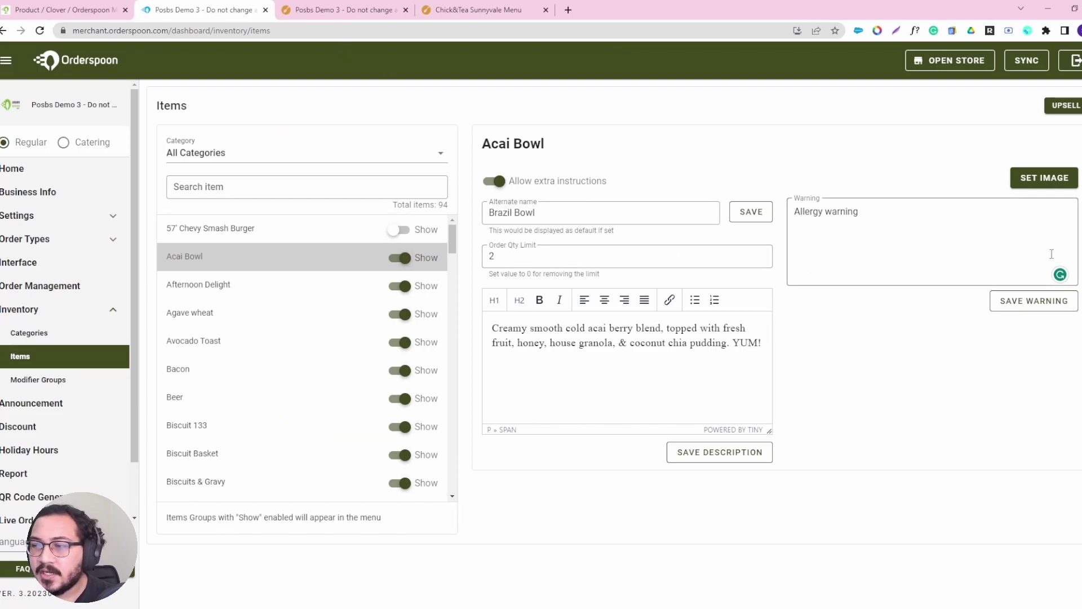
{"action": "left_click", "coordinate": [1025, 302]}
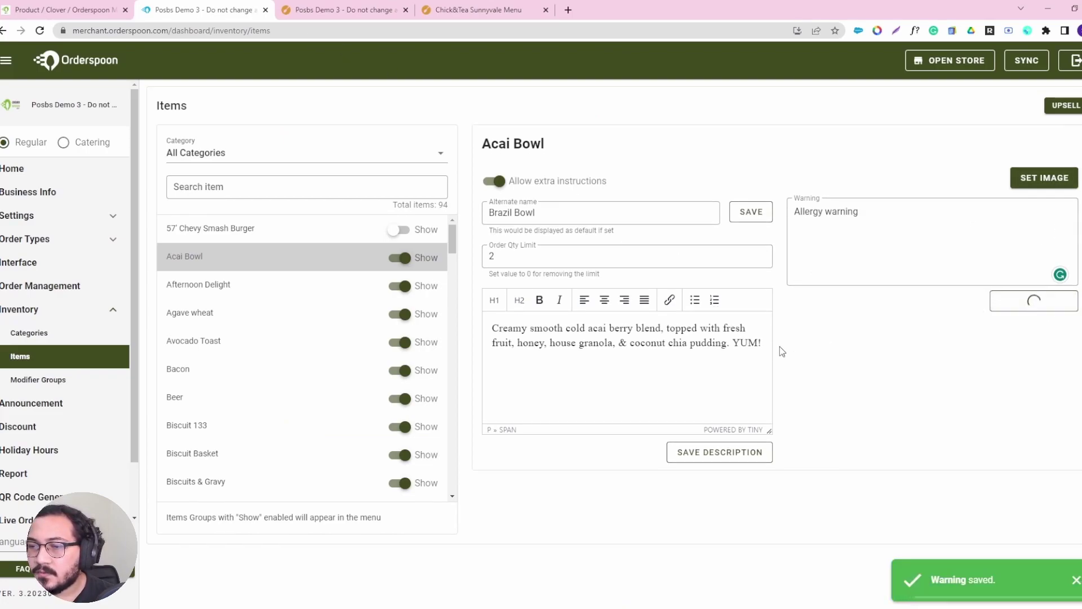
Step: Open the Posbs Demo 3 online store, search its menu for "acai", and close the search
{"action": "left_click", "coordinate": [950, 63]}
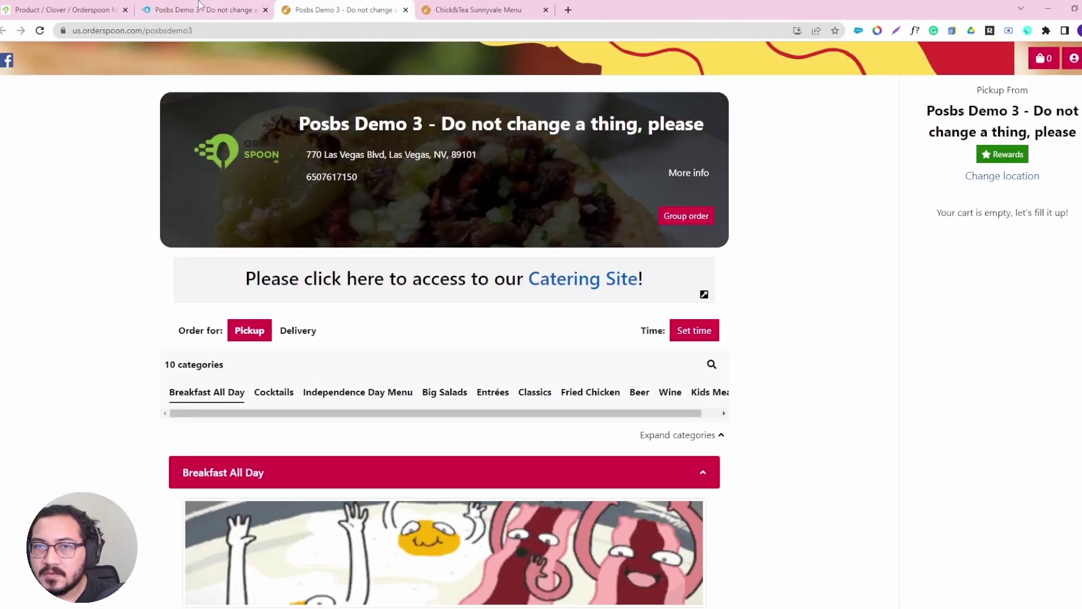
{"action": "key", "text": "ctrl+shift+Tab"}
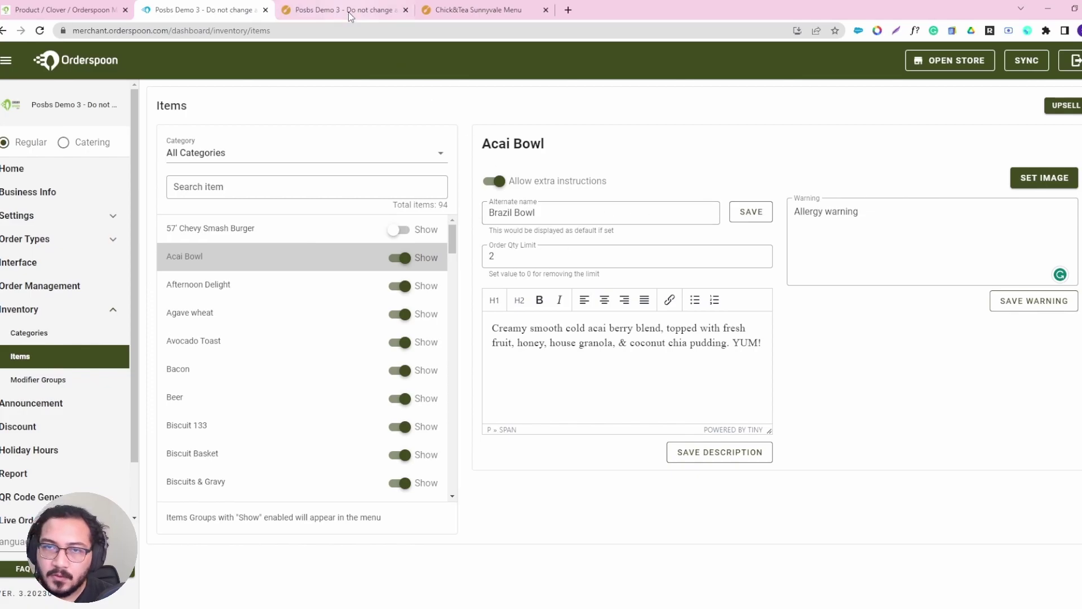
{"action": "key", "text": "ctrl+Tab"}
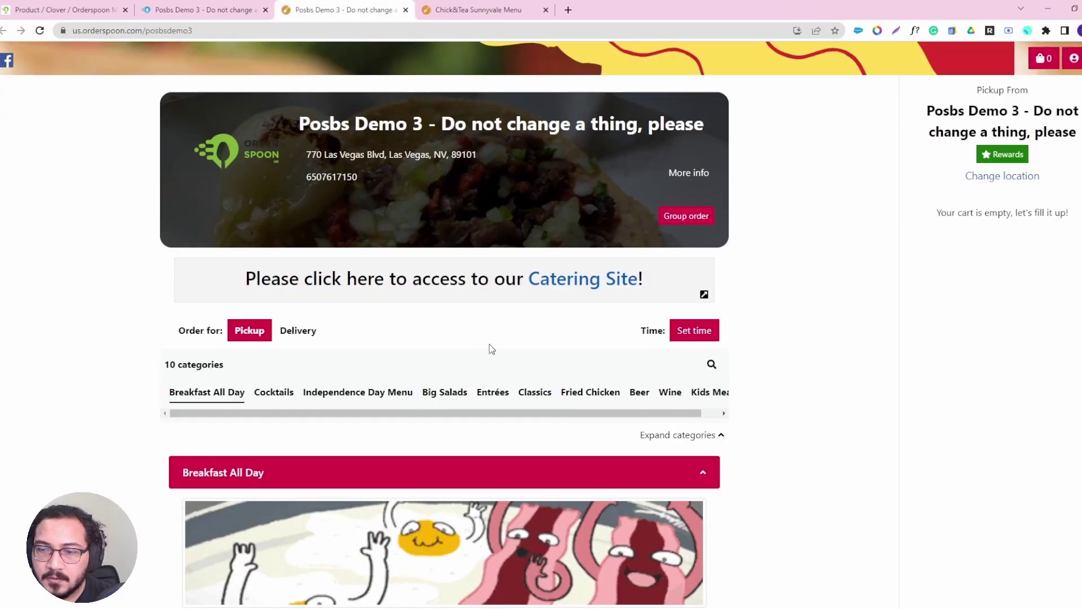
{"action": "left_click", "coordinate": [711, 364]}
{"action": "left_click", "coordinate": [524, 193]}
{"action": "type", "text": "bread"}
{"action": "key", "text": "BackSpace"}
{"action": "key", "text": "BackSpace"}
{"action": "key", "text": "BackSpace"}
{"action": "key", "text": "BackSpace"}
{"action": "key", "text": "BackSpace"}
{"action": "type", "text": "acai"}
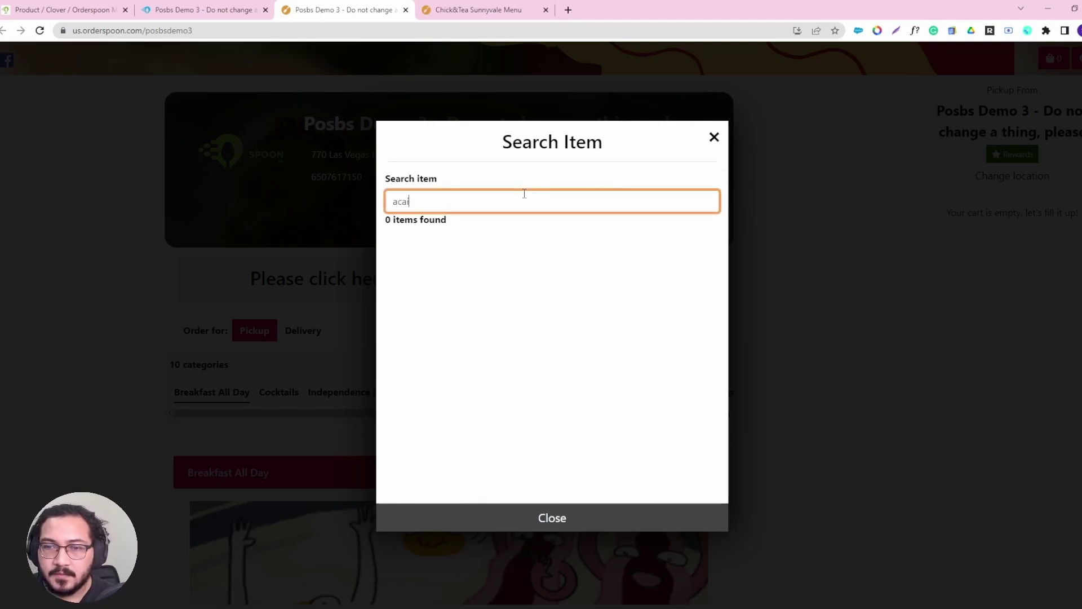
{"action": "left_click", "coordinate": [714, 138]}
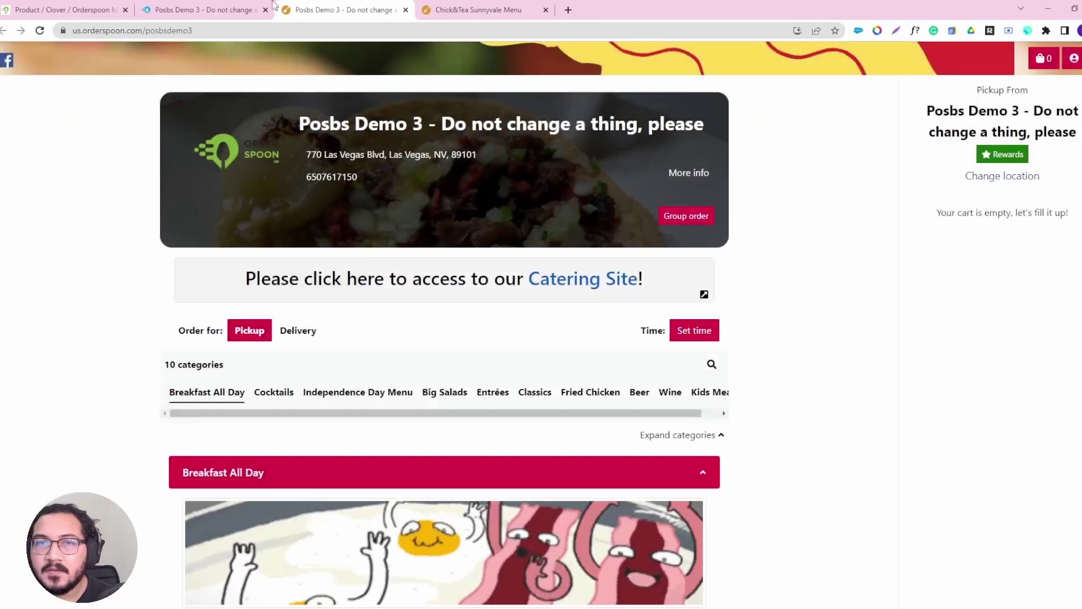
Step: Back in the merchant dashboard, switch on the Show setting for the 57' Chevy Smash Burger
{"action": "left_click", "coordinate": [204, 8]}
{"action": "left_click", "coordinate": [397, 230]}
Step: Select the first Chicken Fried Steak in the item list and enter "CFS" as its alternate name
{"action": "scroll", "coordinate": [265, 353], "scroll_direction": "down", "scroll_amount": 3}
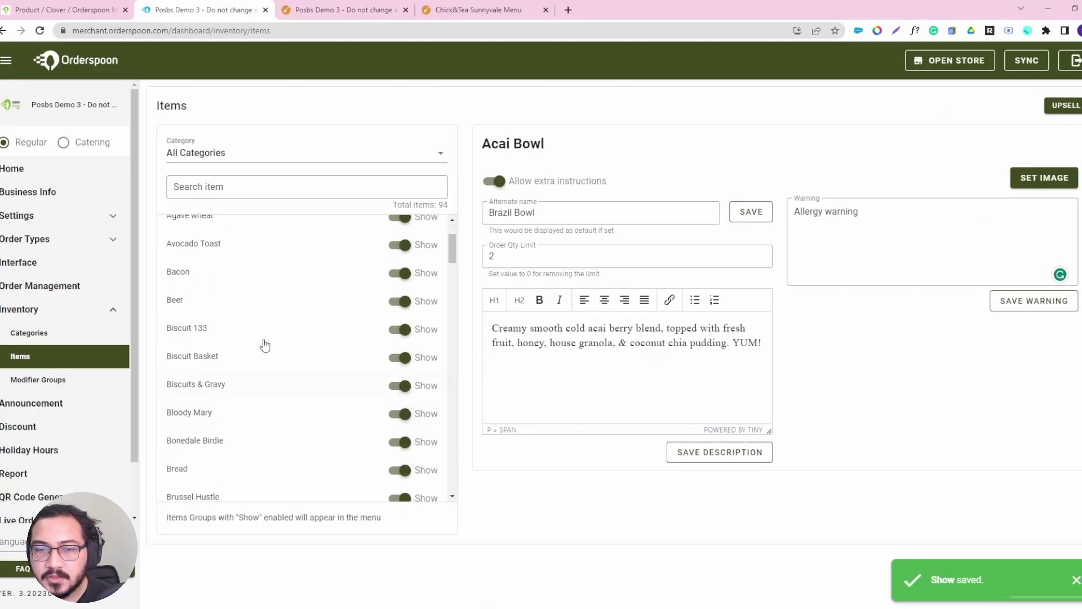
{"action": "scroll", "coordinate": [242, 349], "scroll_direction": "down", "scroll_amount": 2}
{"action": "scroll", "coordinate": [374, 333], "scroll_direction": "up", "scroll_amount": 6}
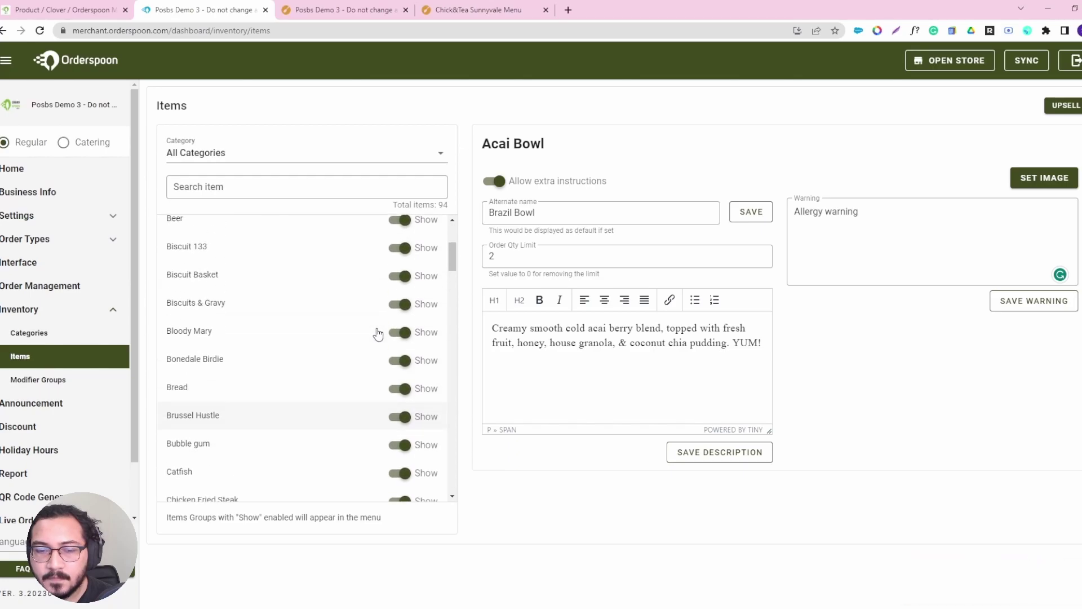
{"action": "scroll", "coordinate": [319, 321], "scroll_direction": "down", "scroll_amount": 3}
{"action": "scroll", "coordinate": [283, 328], "scroll_direction": "down", "scroll_amount": 3}
{"action": "left_click", "coordinate": [211, 398]}
{"action": "left_click", "coordinate": [591, 206]}
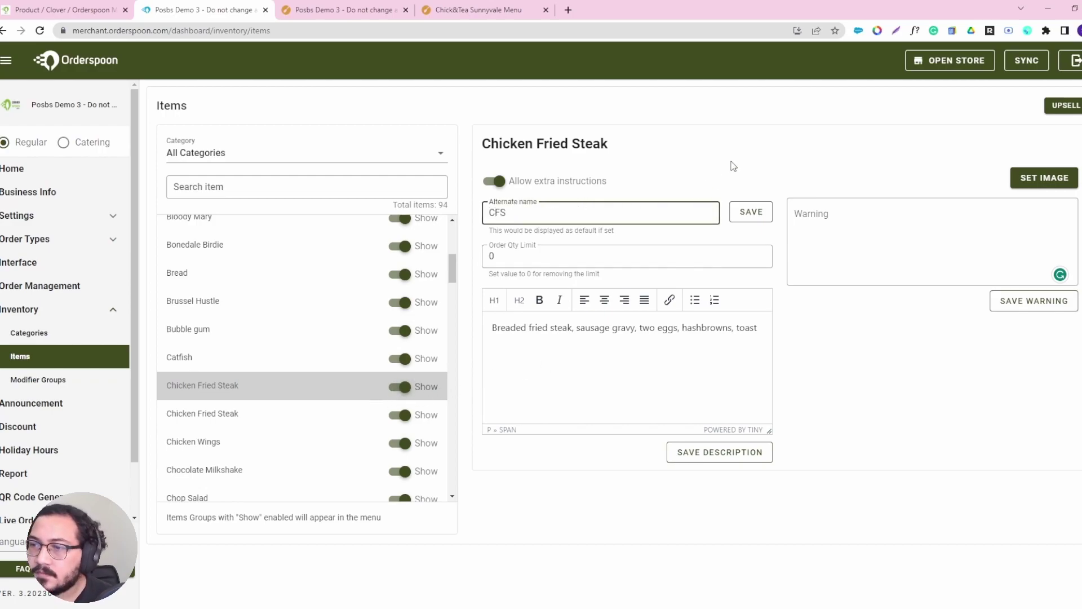
Step: Add the warning "Hot!" to the Chicken Fried Steak and set its order quantity limit to 2, saving the changes
{"action": "left_click", "coordinate": [867, 215]}
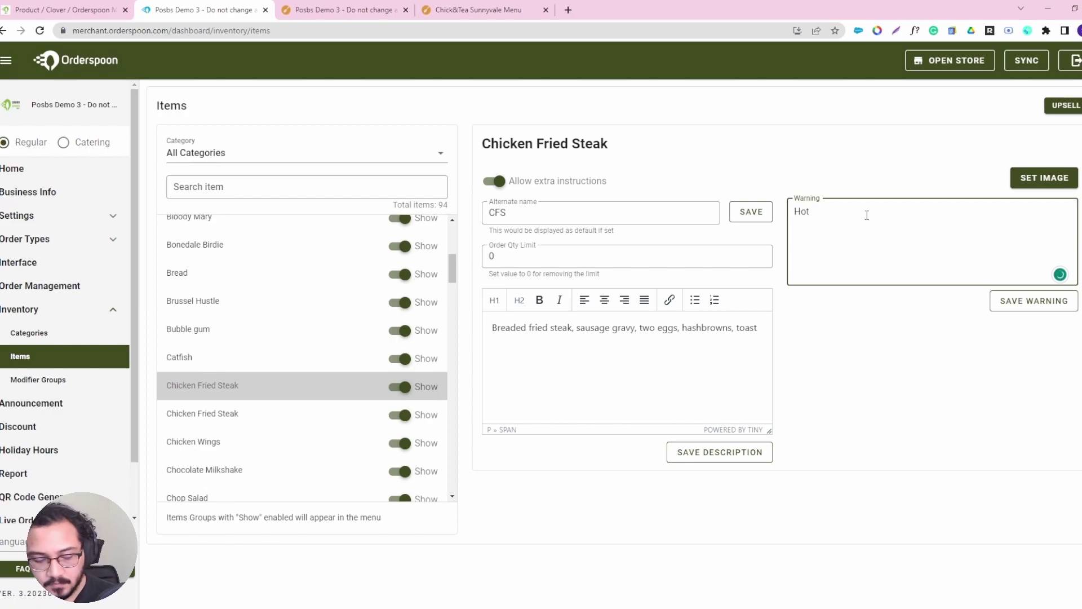
{"action": "left_click", "coordinate": [1060, 301]}
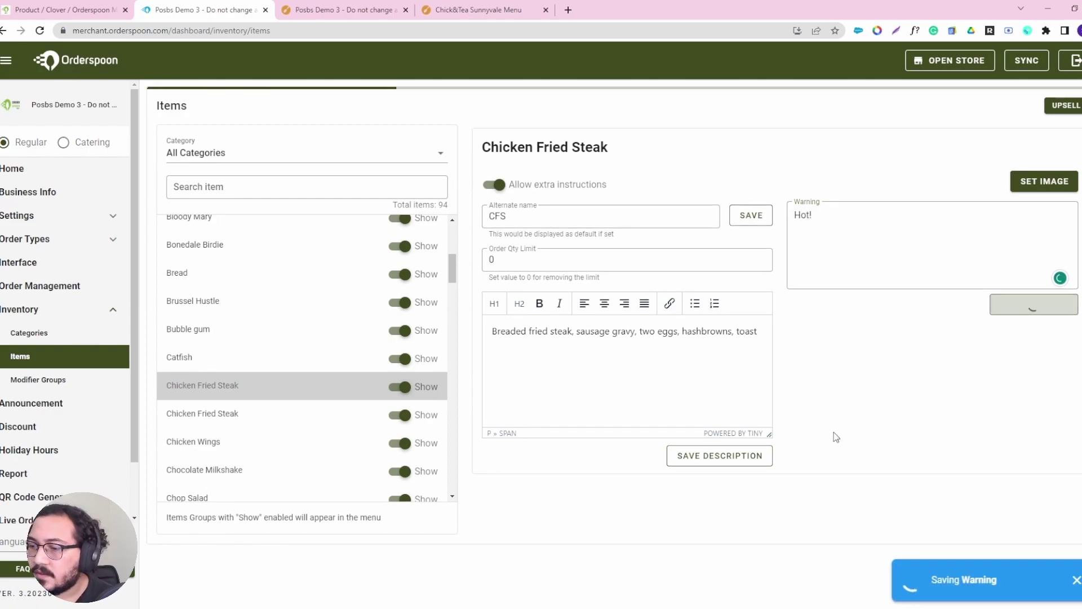
{"action": "left_click", "coordinate": [721, 454]}
{"action": "left_click", "coordinate": [496, 257]}
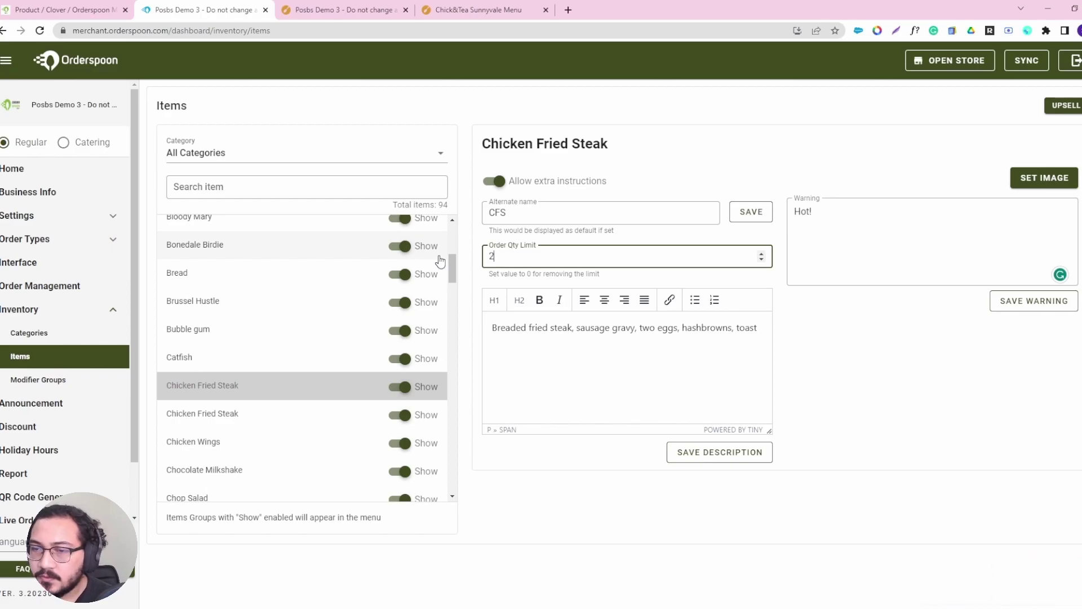
{"action": "left_click", "coordinate": [918, 150]}
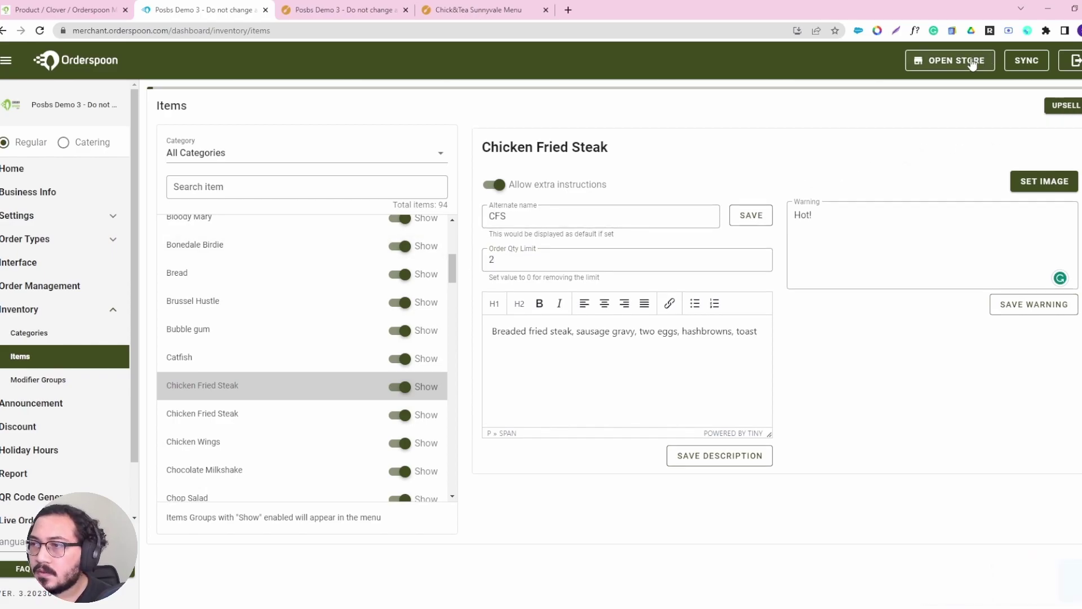
Step: Reload the Posbs Demo 3 online store, search for "cfs", shorten the search to "c", and open Chicken Fried Steak
{"action": "left_click", "coordinate": [341, 8]}
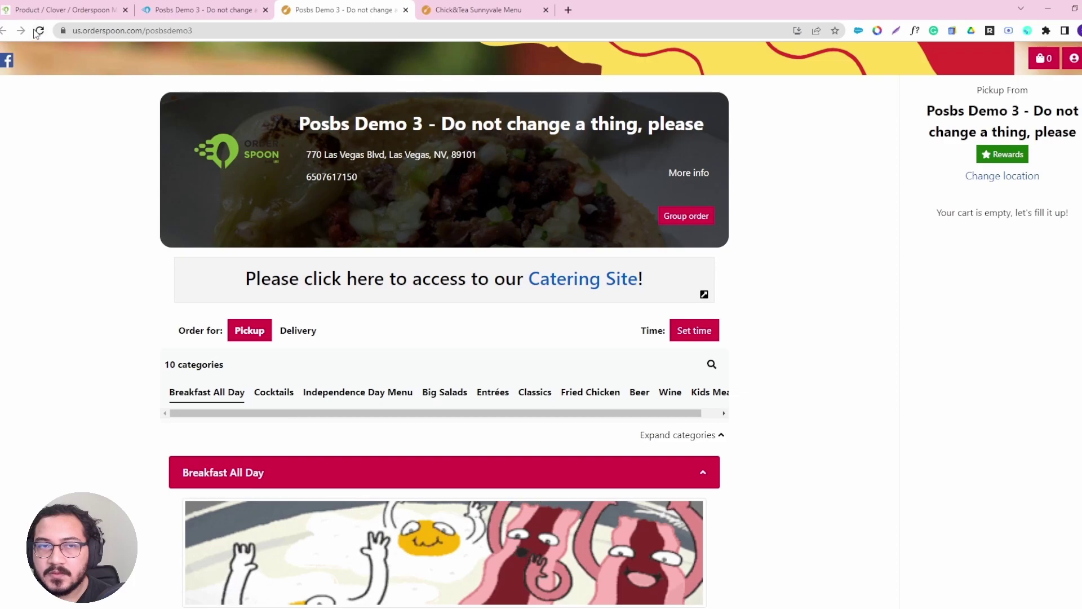
{"action": "key", "text": "F5"}
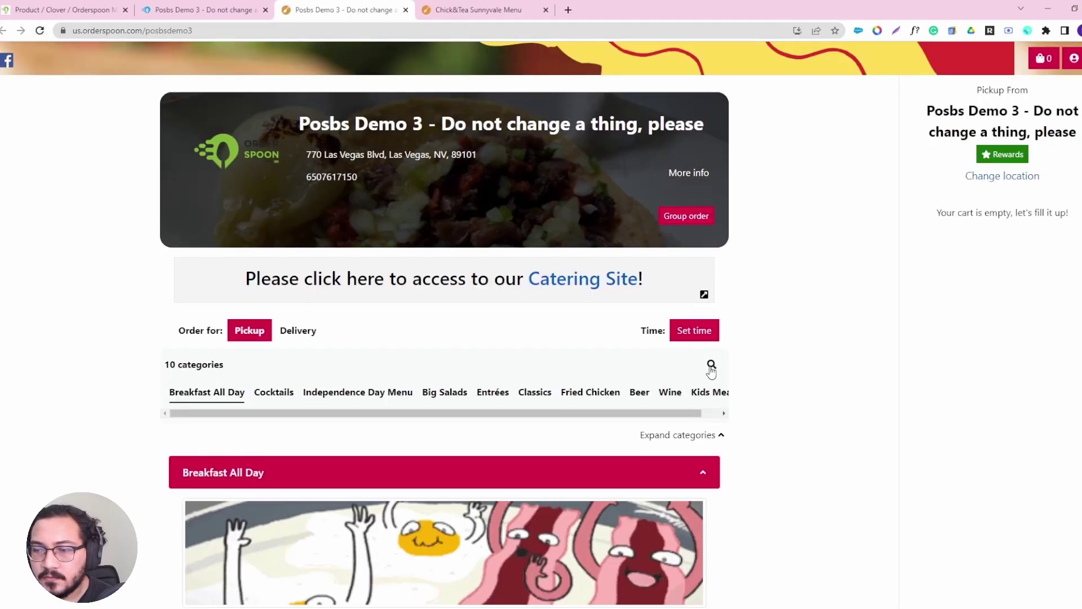
{"action": "left_click", "coordinate": [711, 365]}
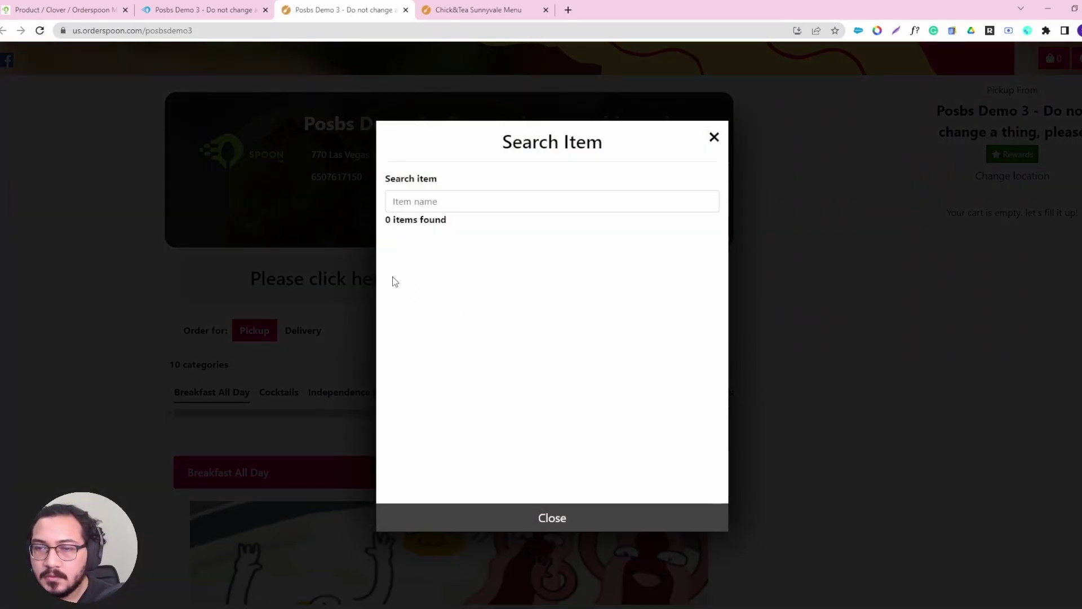
{"action": "left_click", "coordinate": [417, 202]}
{"action": "type", "text": "cfs"}
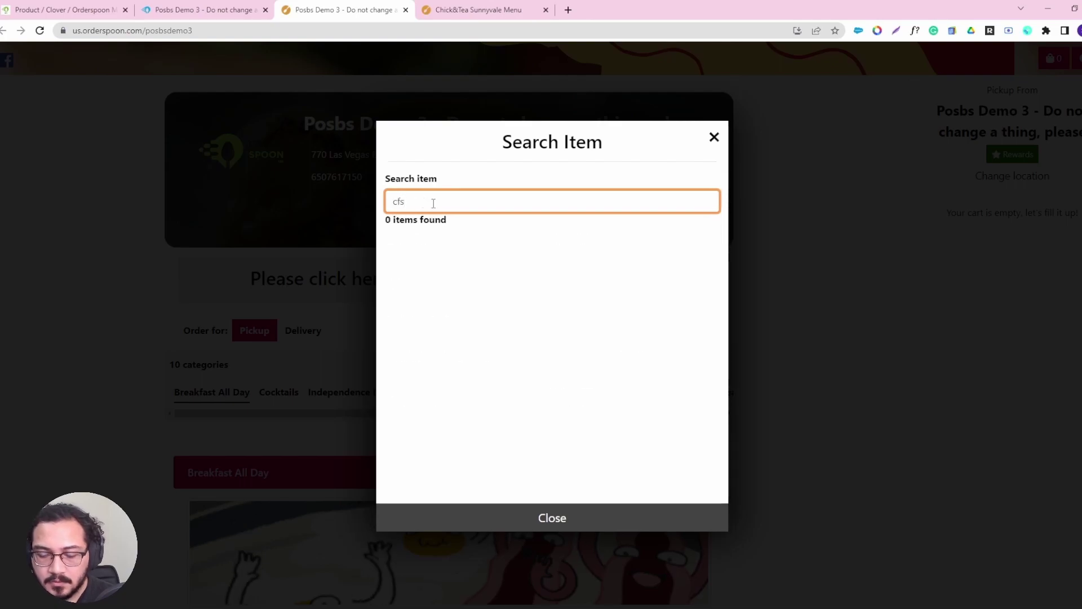
{"action": "key", "text": "BackSpace"}
{"action": "key", "text": "BackSpace"}
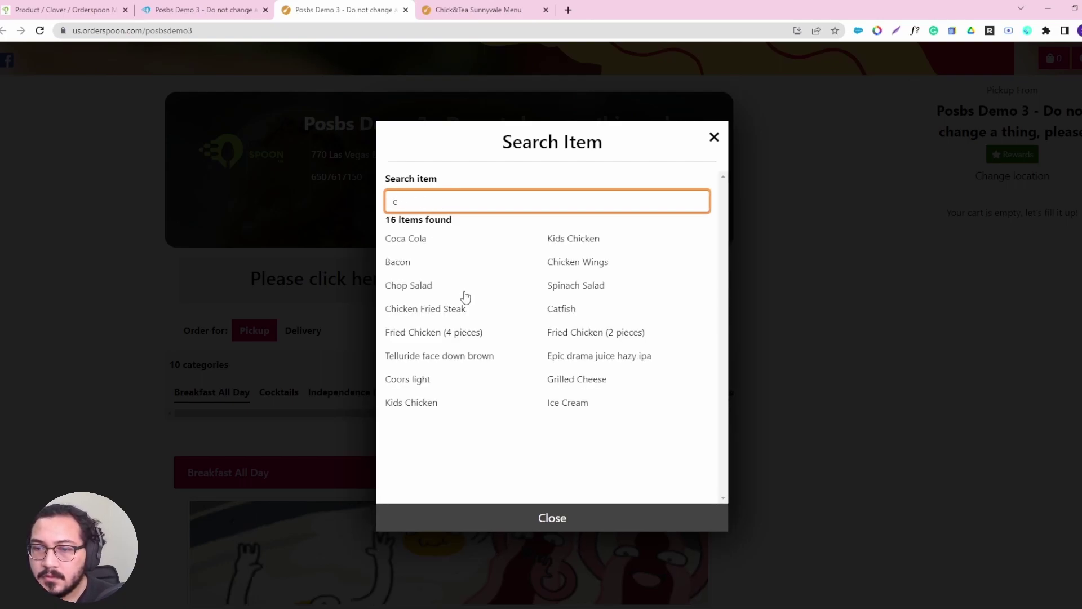
{"action": "left_click", "coordinate": [449, 310]}
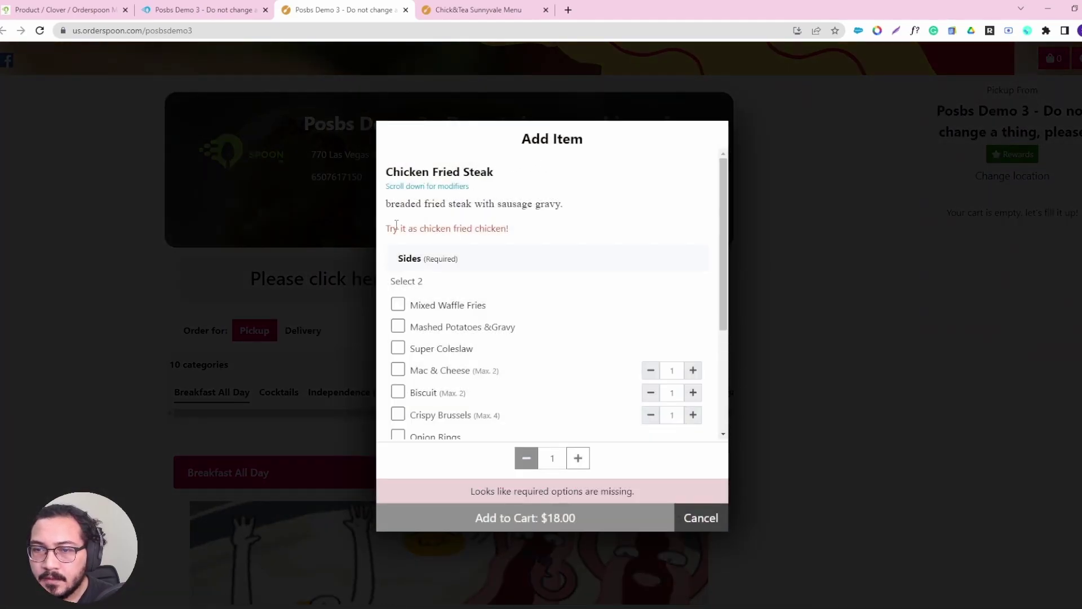
Step: Read the Chicken Fried Steak's description and the note below it, and look through its required sides
{"action": "left_click_drag", "start_coordinate": [413, 228], "coordinate": [550, 234]}
{"action": "left_click", "coordinate": [524, 234]}
{"action": "left_click_drag", "start_coordinate": [388, 203], "coordinate": [624, 210]}
{"action": "left_click", "coordinate": [434, 197]}
{"action": "left_click", "coordinate": [517, 189]}
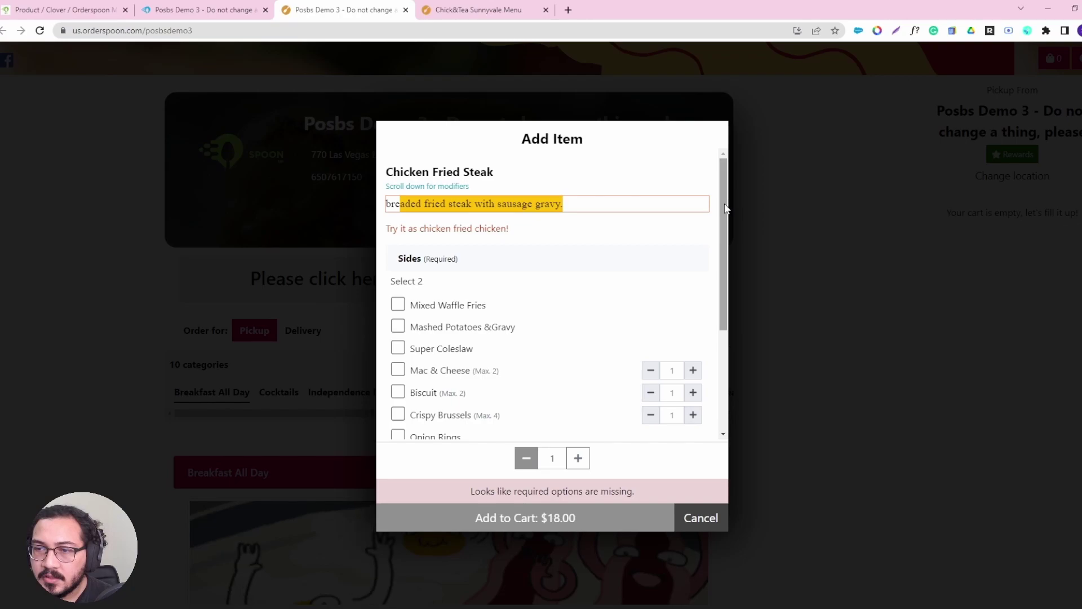
{"action": "scroll", "coordinate": [738, 237], "scroll_direction": "down", "scroll_amount": 3}
{"action": "scroll", "coordinate": [740, 281], "scroll_direction": "up", "scroll_amount": 1}
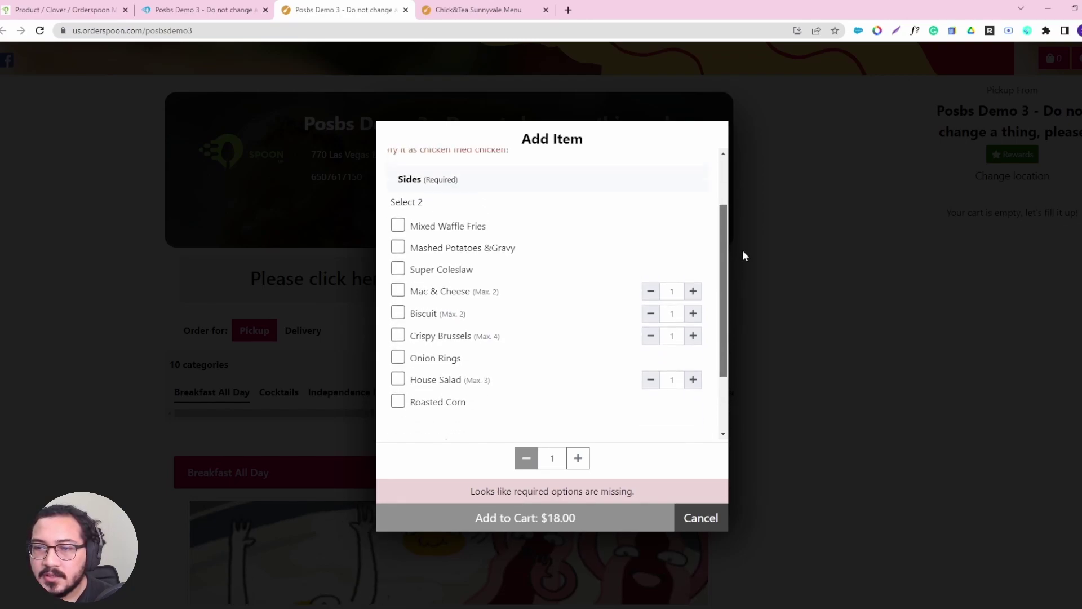
Step: Choose Mixed Waffle Fries and Mashed Potatoes &Gravy as the sides, and cancel adding the item to the cart
{"action": "left_click", "coordinate": [397, 225]}
{"action": "left_click", "coordinate": [398, 247]}
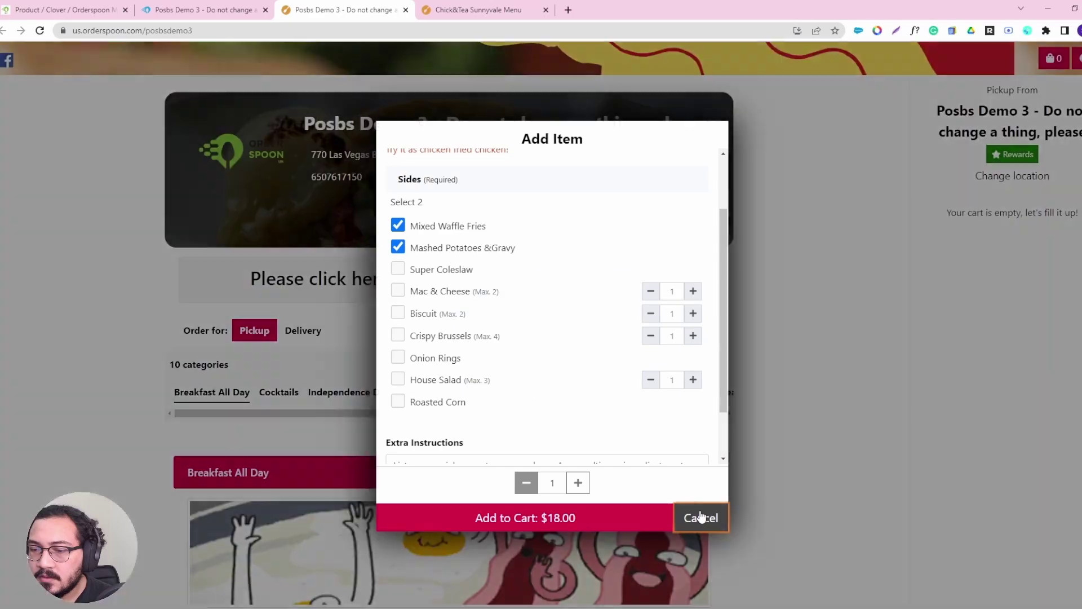
{"action": "left_click", "coordinate": [699, 517]}
{"action": "scroll", "coordinate": [592, 266], "scroll_direction": "down", "scroll_amount": 3}
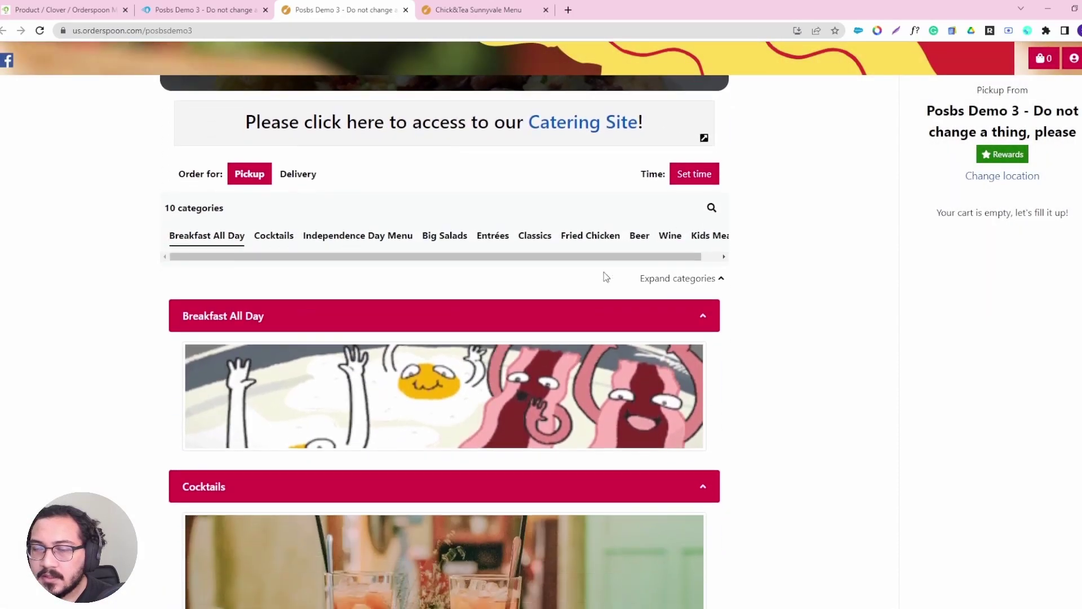
Step: Review the Chicken Fried Steak's description in the merchant dashboard, and look at the item images in the Chick&Tea Sunnyvale menu
{"action": "left_click", "coordinate": [429, 7]}
{"action": "left_click", "coordinate": [207, 10]}
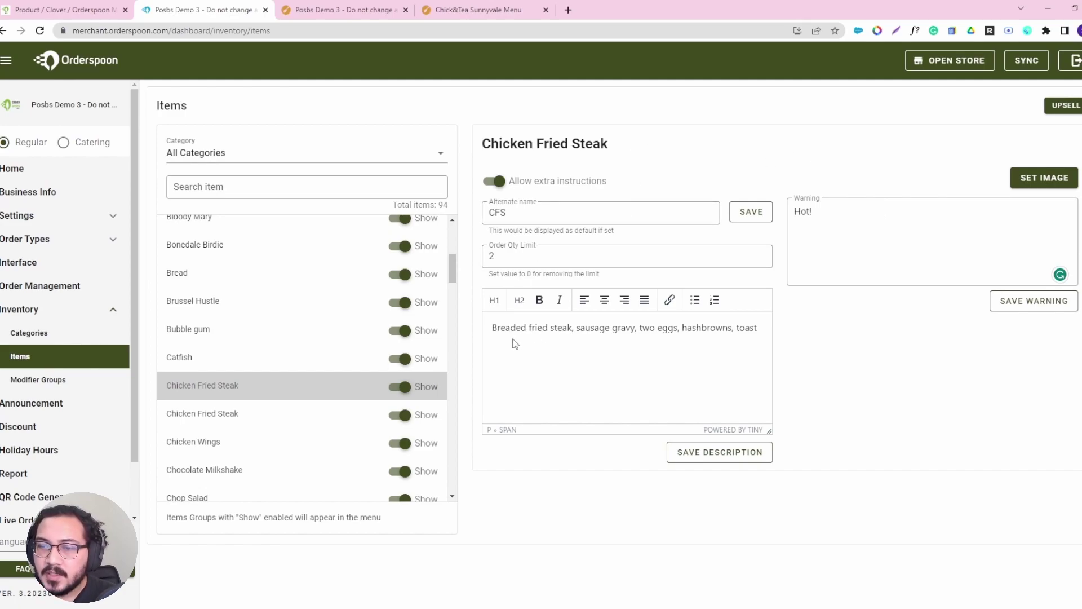
{"action": "left_click_drag", "start_coordinate": [514, 332], "coordinate": [678, 358]}
{"action": "left_click", "coordinate": [679, 359]}
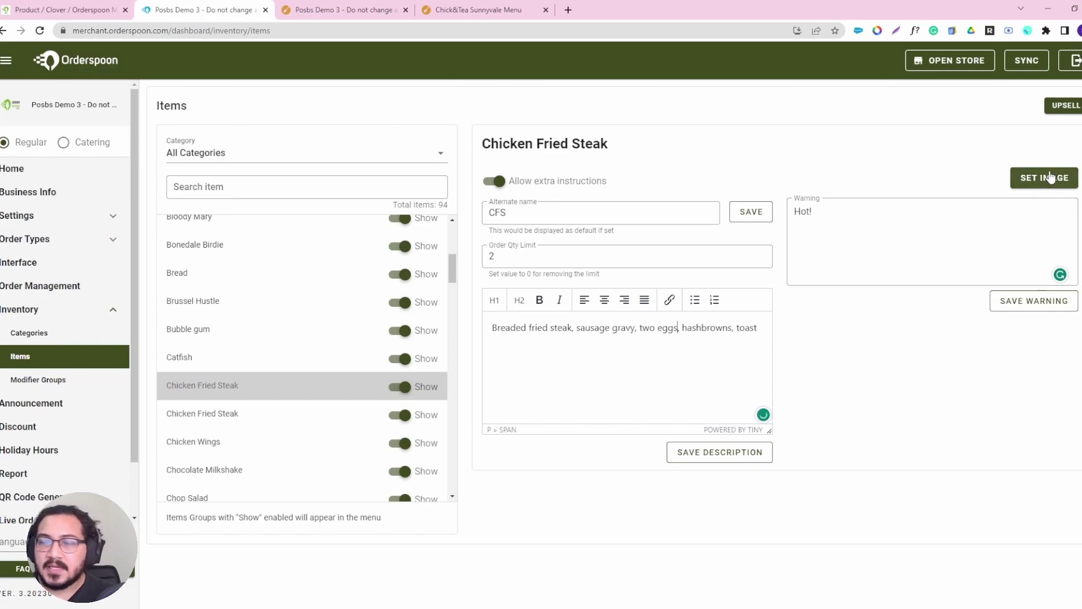
{"action": "left_click", "coordinate": [310, 6]}
{"action": "left_click", "coordinate": [479, 9]}
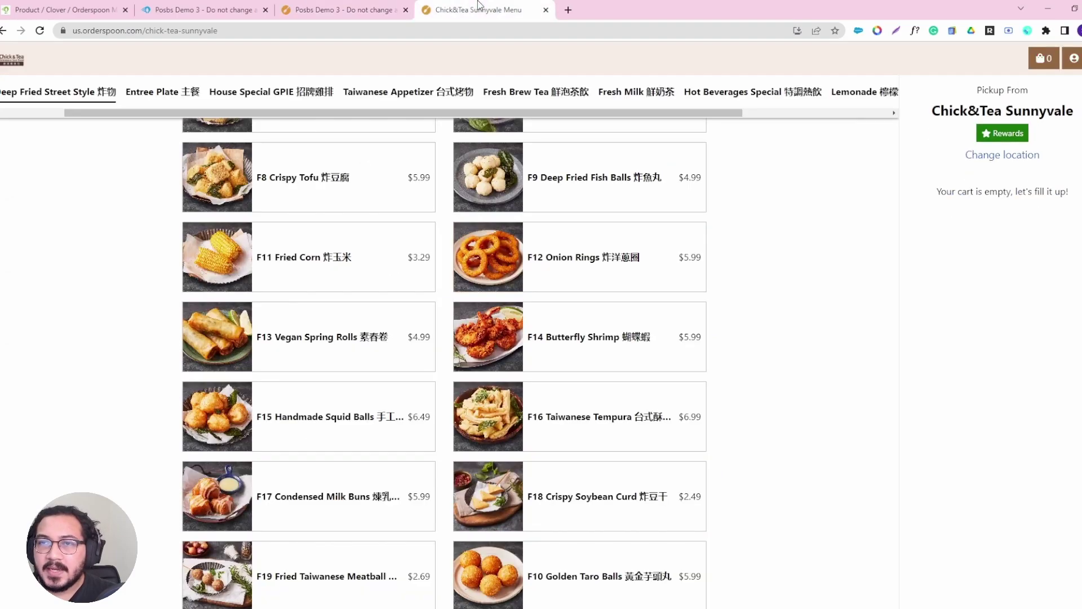
Step: Open the upsell item selection for the store's items in the merchant dashboard
{"action": "left_click", "coordinate": [203, 9]}
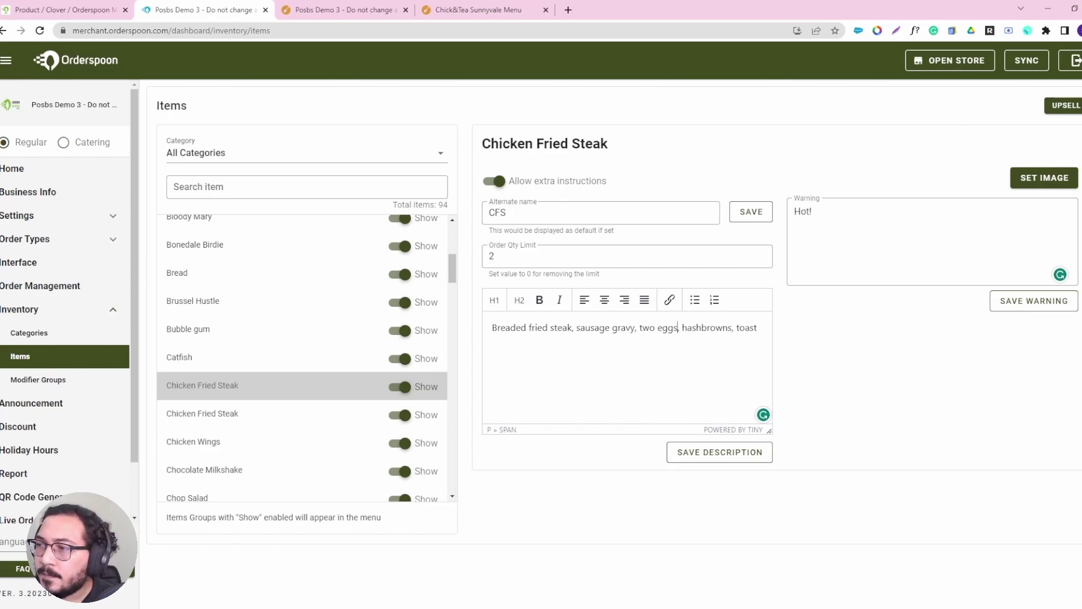
{"action": "left_click", "coordinate": [1059, 107]}
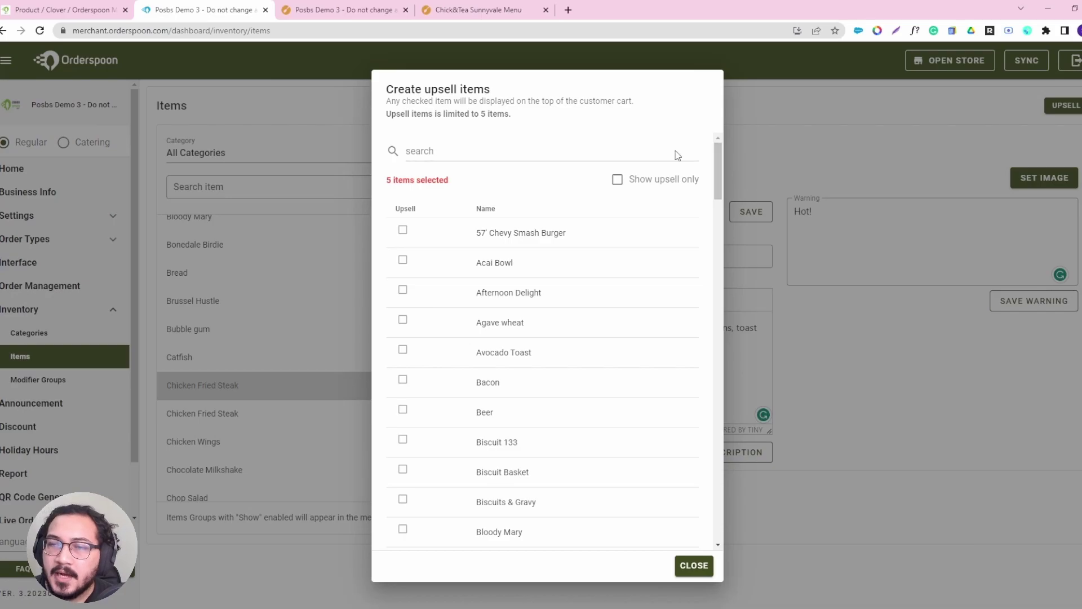
Step: In the Posbs Demo 3 online store, add one The Jitter Bug Shake from Cocktails to the cart and proceed to checkout
{"action": "left_click", "coordinate": [299, 4]}
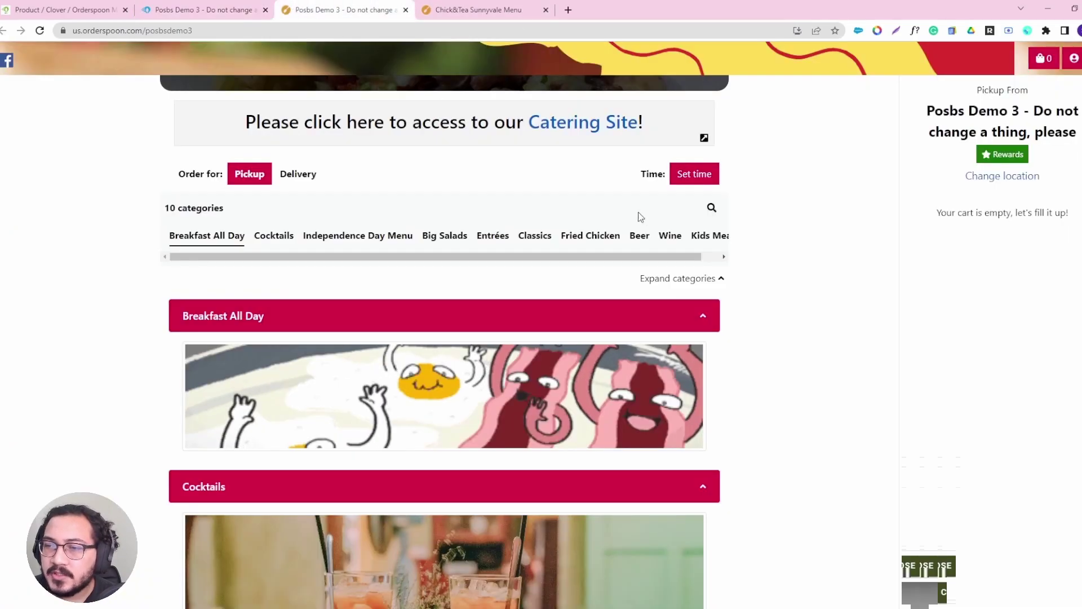
{"action": "scroll", "coordinate": [338, 437], "scroll_direction": "up", "scroll_amount": 2}
{"action": "scroll", "coordinate": [394, 459], "scroll_direction": "down", "scroll_amount": 2}
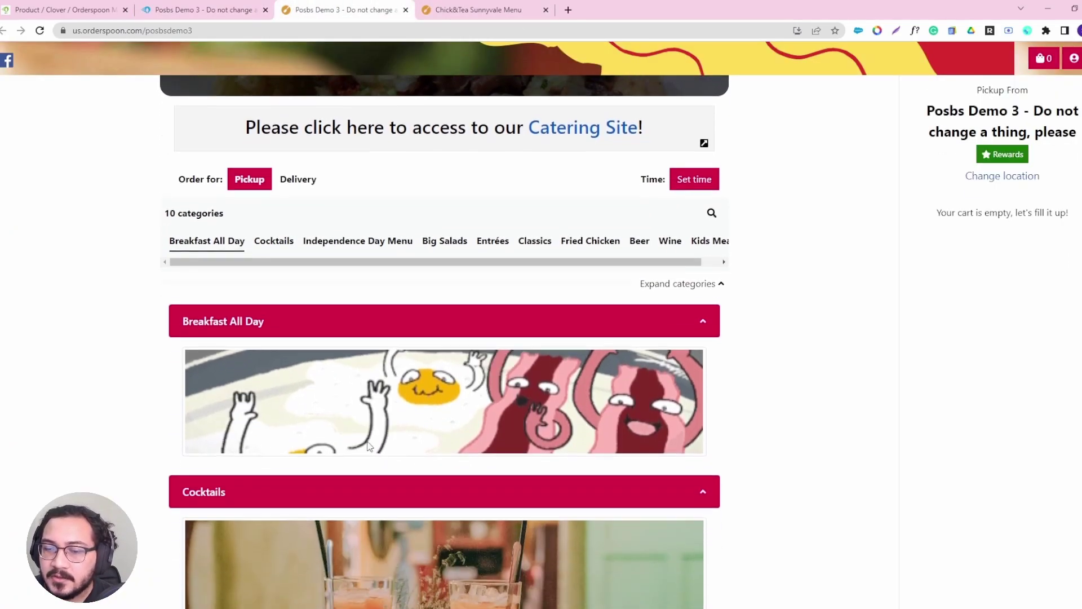
{"action": "scroll", "coordinate": [382, 534], "scroll_direction": "down", "scroll_amount": 10}
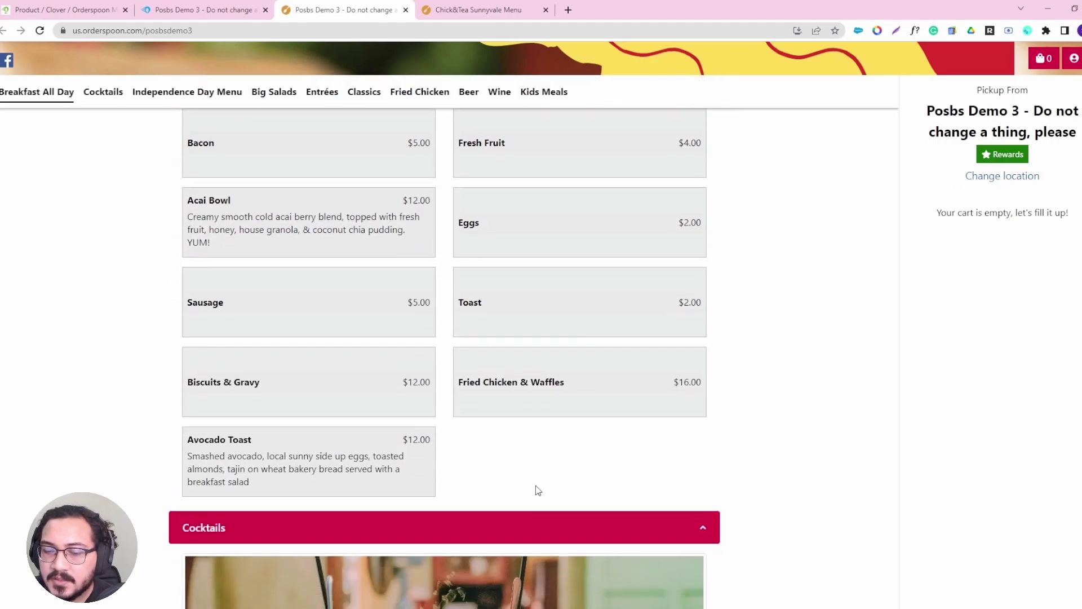
{"action": "scroll", "coordinate": [418, 501], "scroll_direction": "down", "scroll_amount": 2}
{"action": "left_click", "coordinate": [314, 527]}
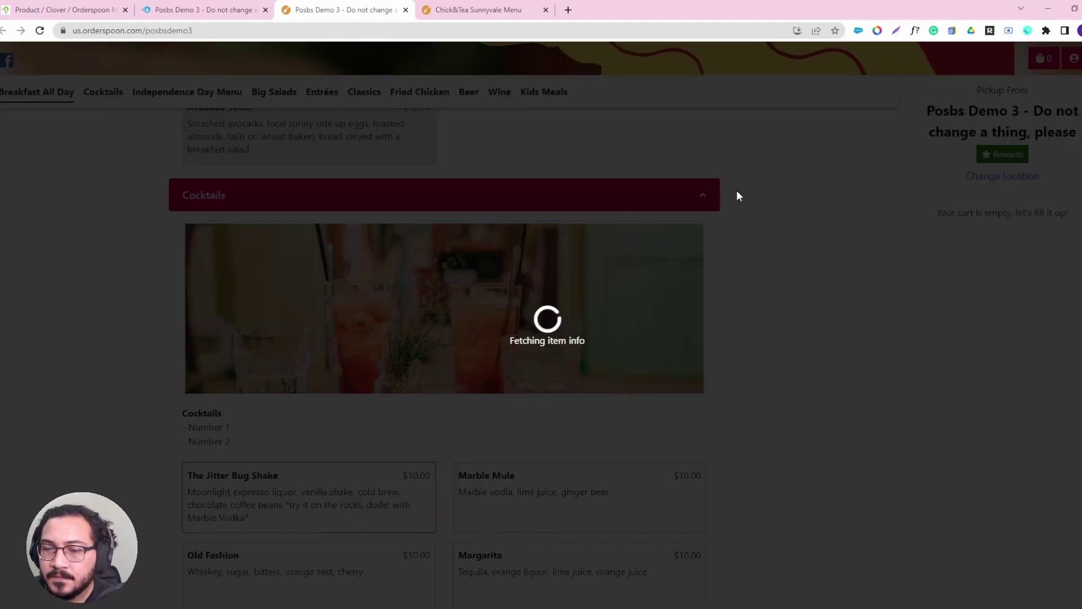
{"action": "left_click", "coordinate": [594, 517]}
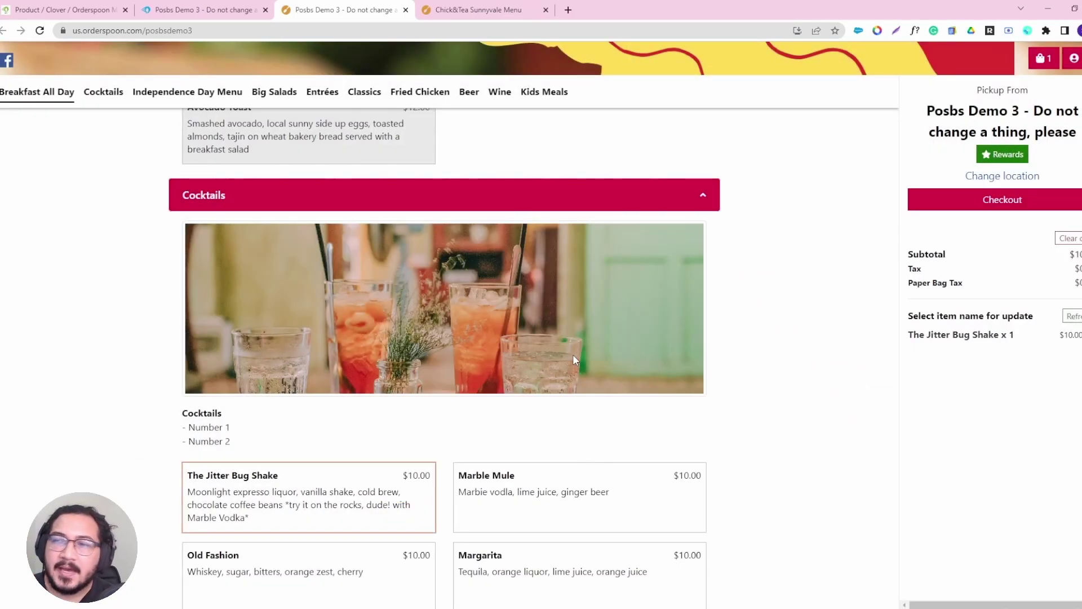
{"action": "left_click", "coordinate": [1019, 206]}
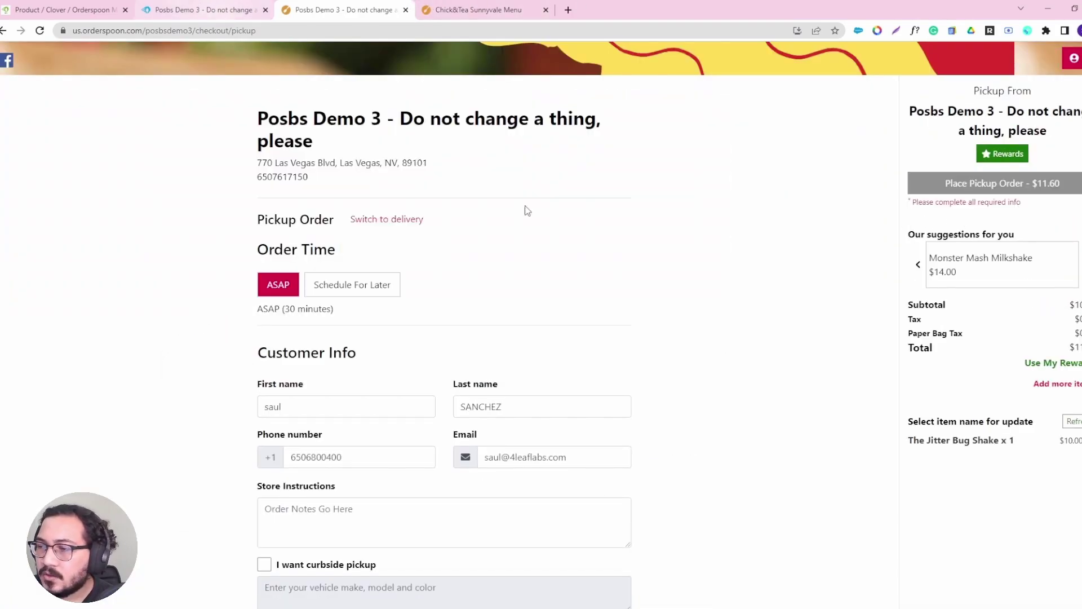
Step: In the merchant dashboard, review the selected upsell items by showing upsell only, restore the full list, and close the selection
{"action": "left_click", "coordinate": [524, 7]}
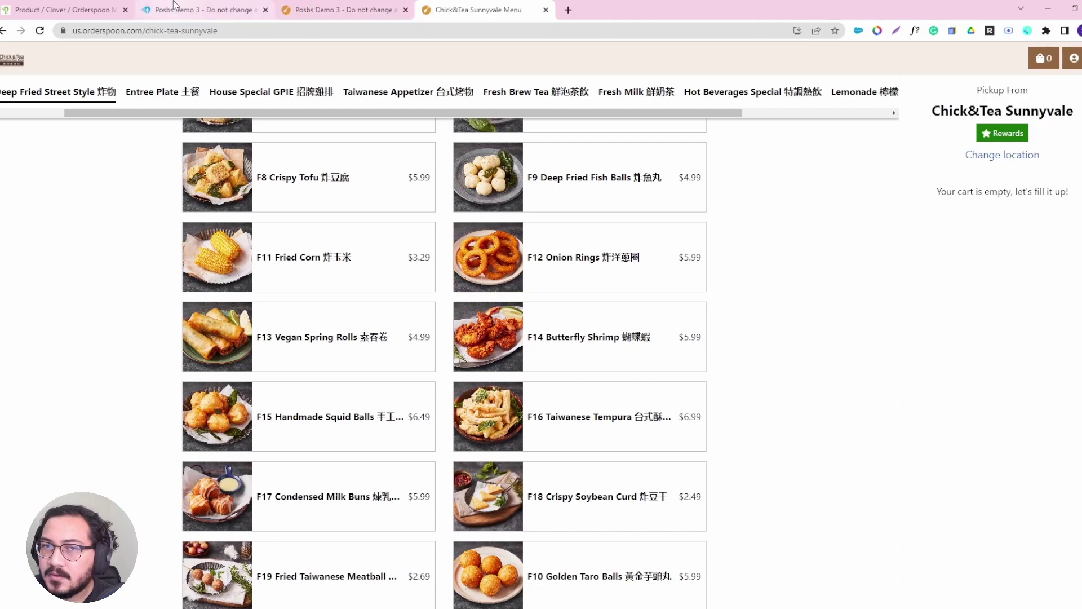
{"action": "left_click", "coordinate": [203, 10]}
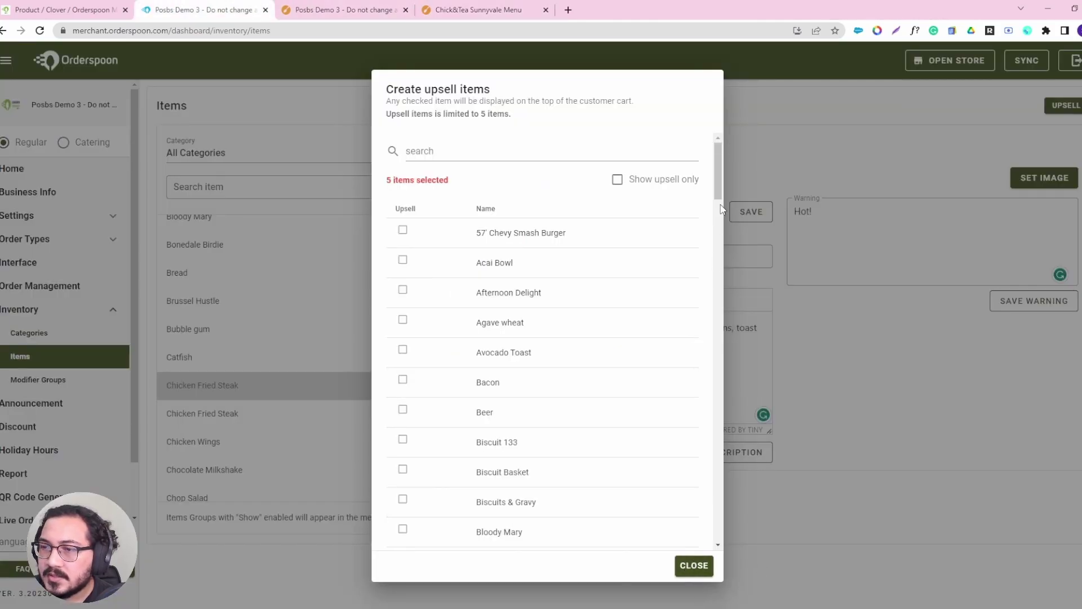
{"action": "left_click_drag", "start_coordinate": [717, 173], "coordinate": [732, 150]}
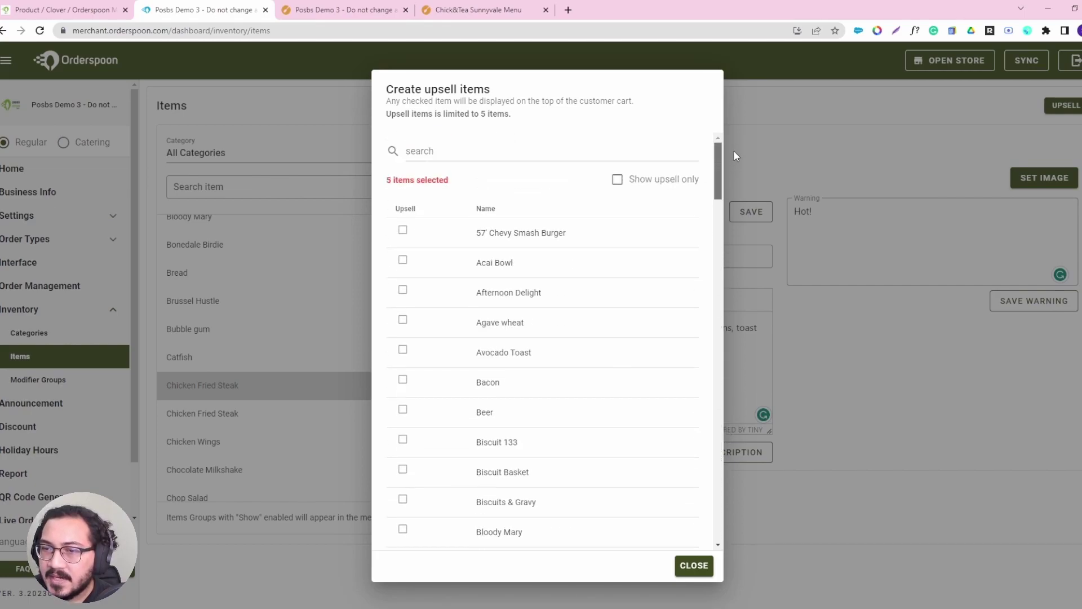
{"action": "left_click", "coordinate": [617, 182]}
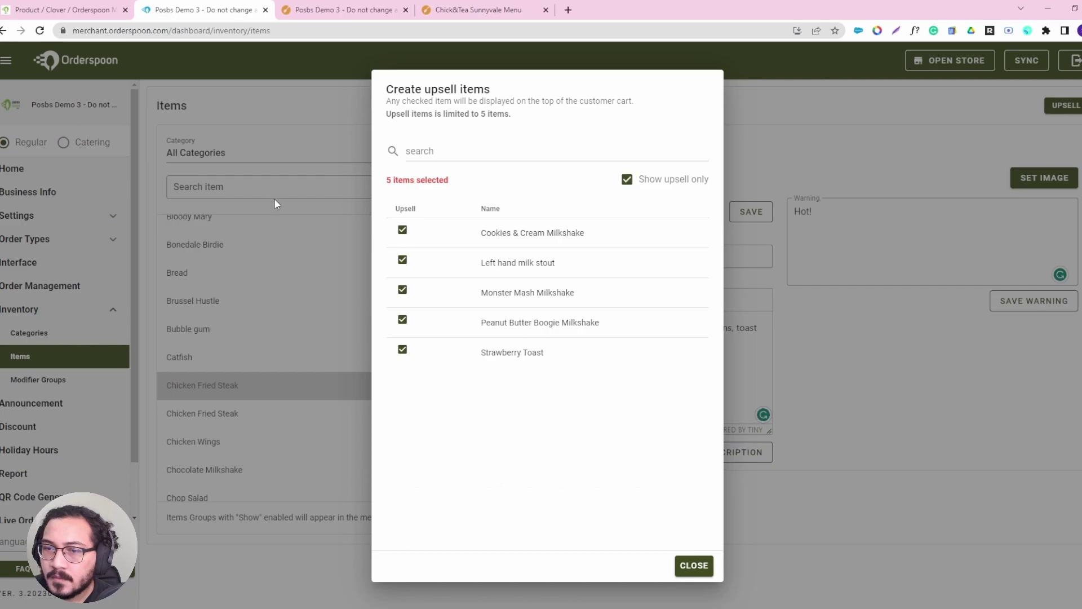
{"action": "left_click", "coordinate": [624, 181]}
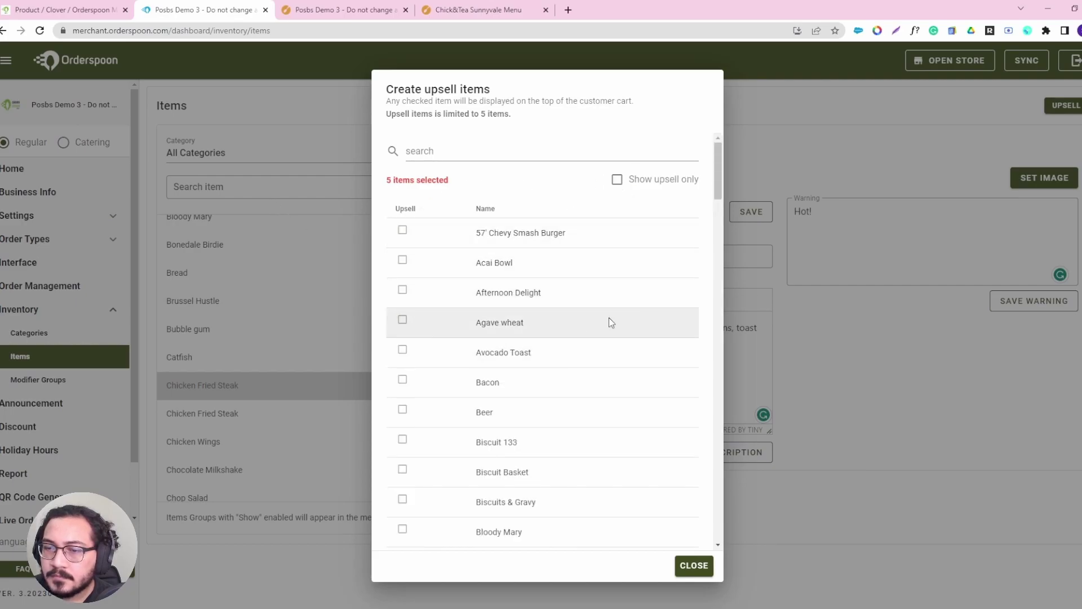
{"action": "left_click", "coordinate": [694, 565]}
Step: Browse the suggested items at the online store's checkout and add one Cookies & Cream Milkshake with Malt to the cart
{"action": "left_click", "coordinate": [437, 8]}
{"action": "left_click", "coordinate": [350, 10]}
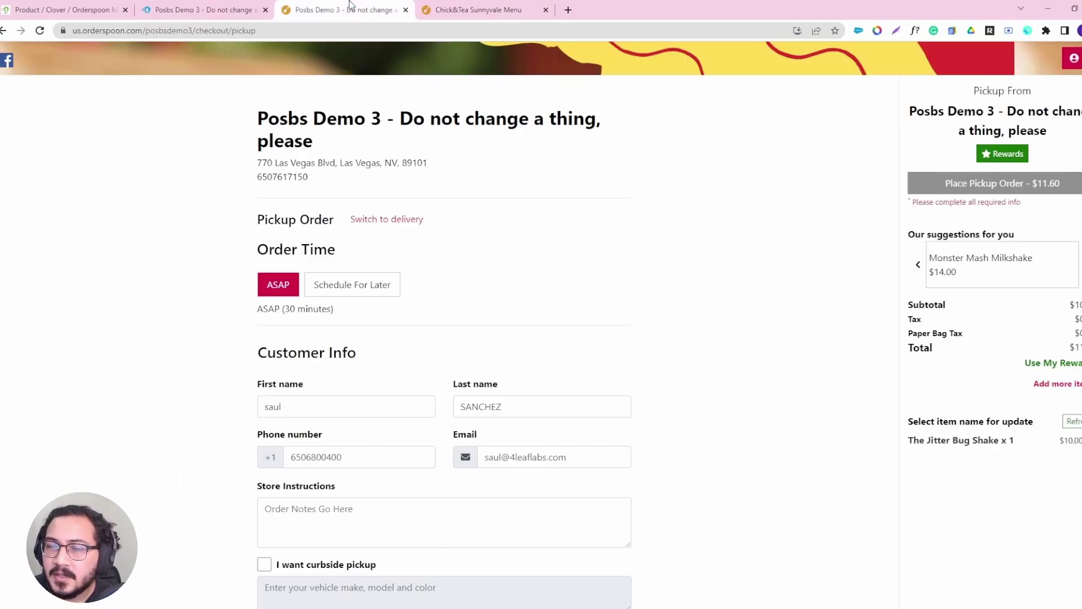
{"action": "left_click", "coordinate": [918, 266]}
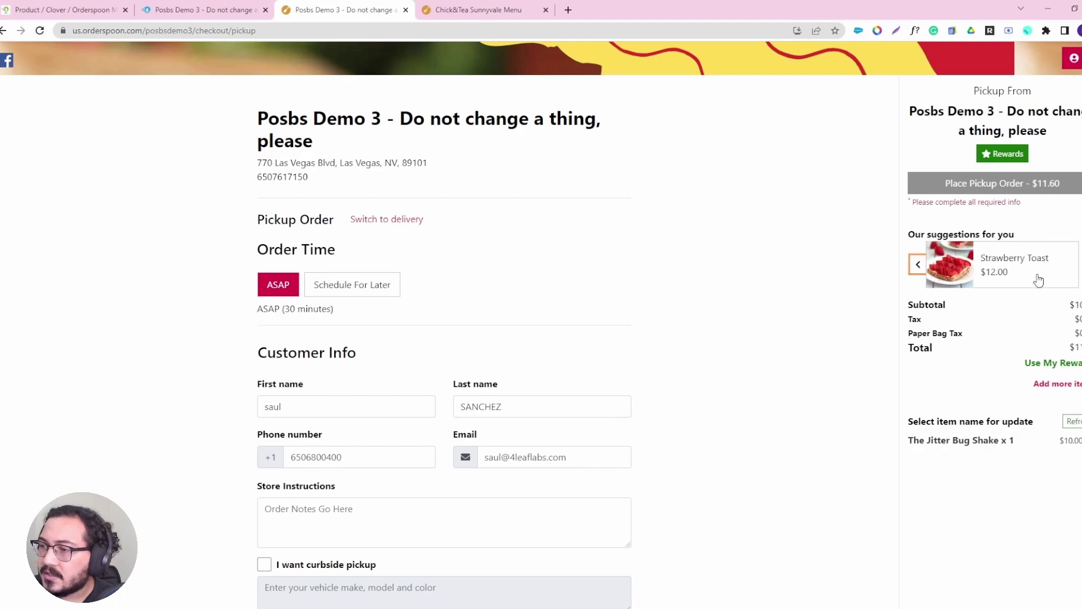
{"action": "left_click", "coordinate": [917, 266]}
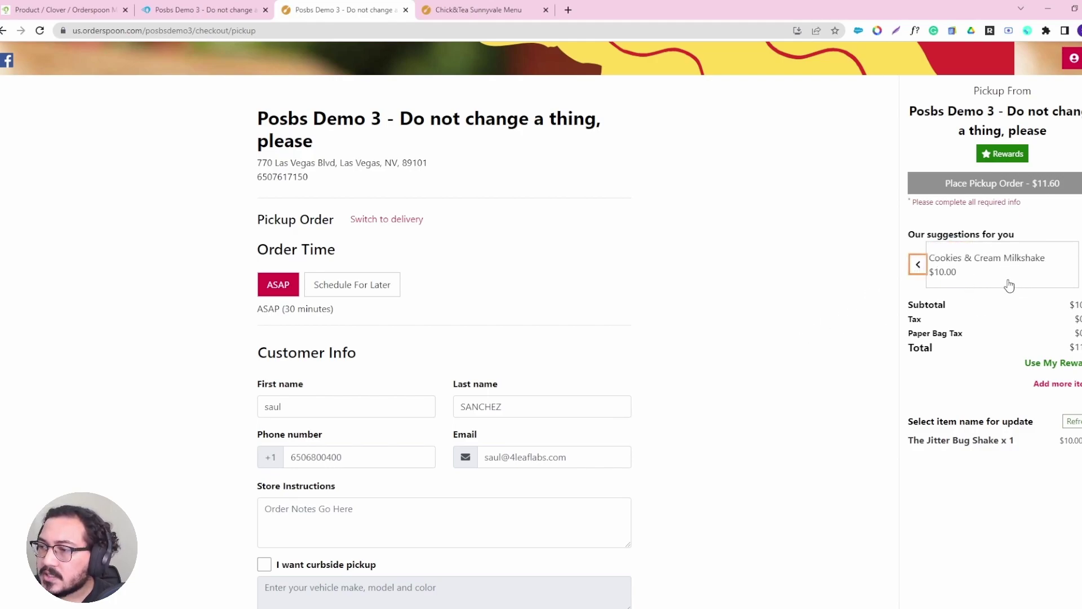
{"action": "left_click", "coordinate": [1001, 257]}
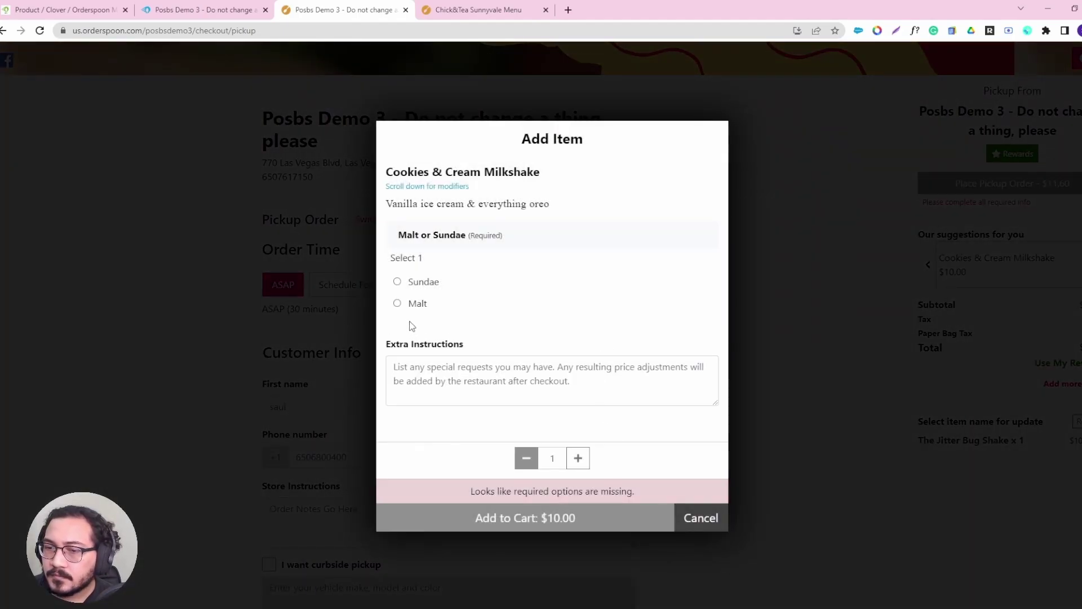
{"action": "left_click", "coordinate": [397, 302]}
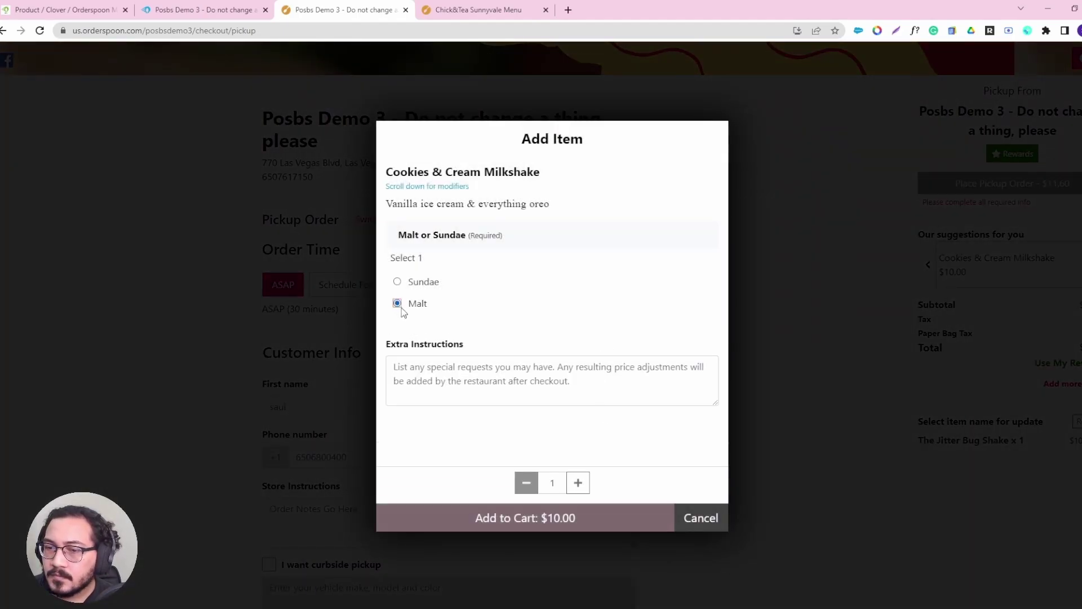
{"action": "left_click", "coordinate": [562, 513]}
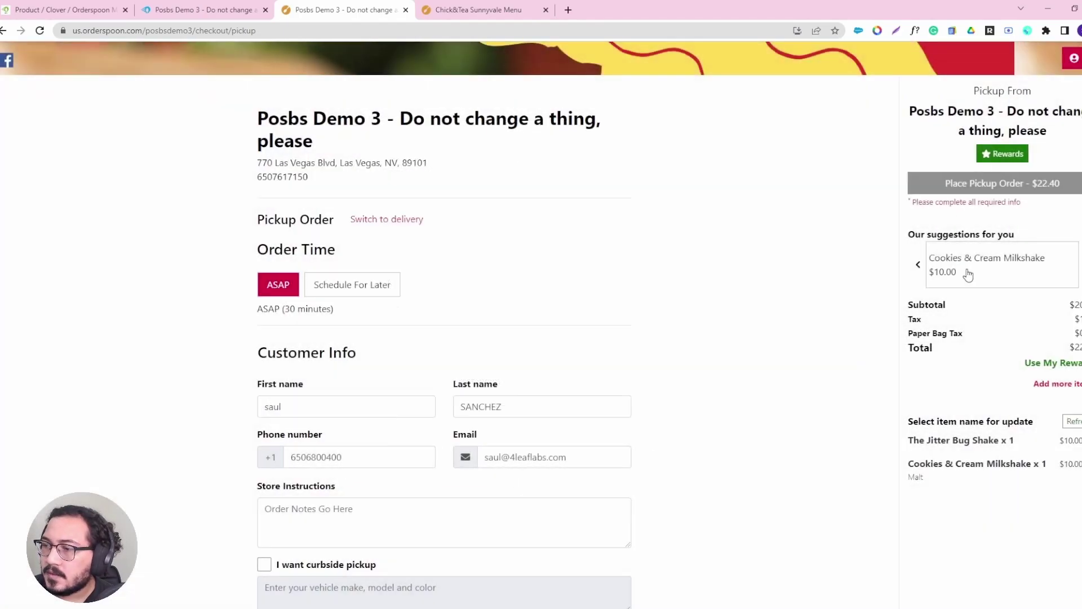
Step: Close the Posbs Demo 3 online store and open the inventory's modifier groups in the merchant dashboard
{"action": "left_click", "coordinate": [404, 10]}
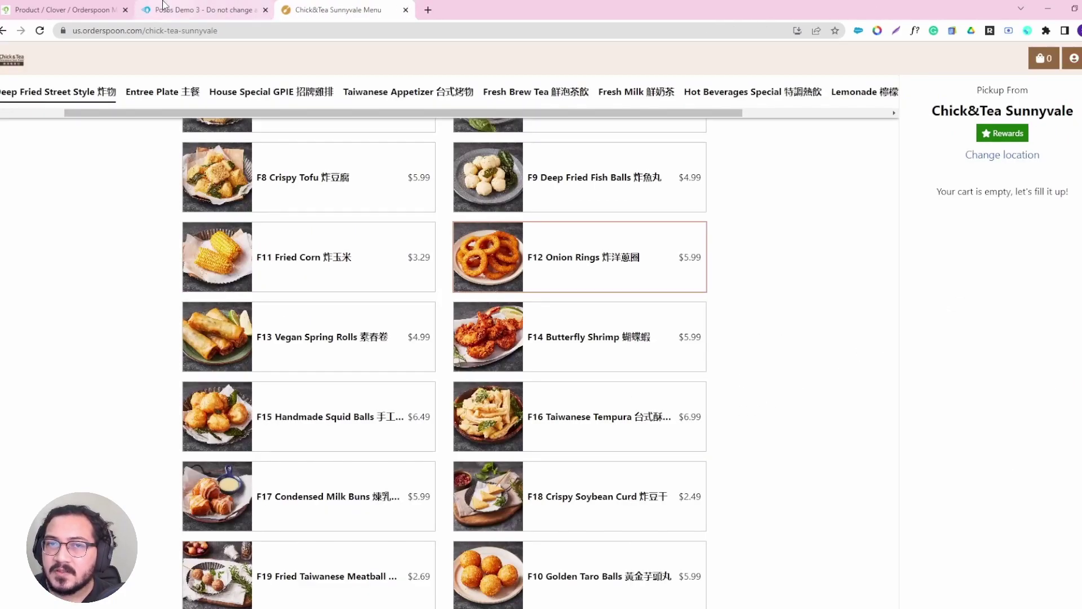
{"action": "left_click", "coordinate": [187, 5]}
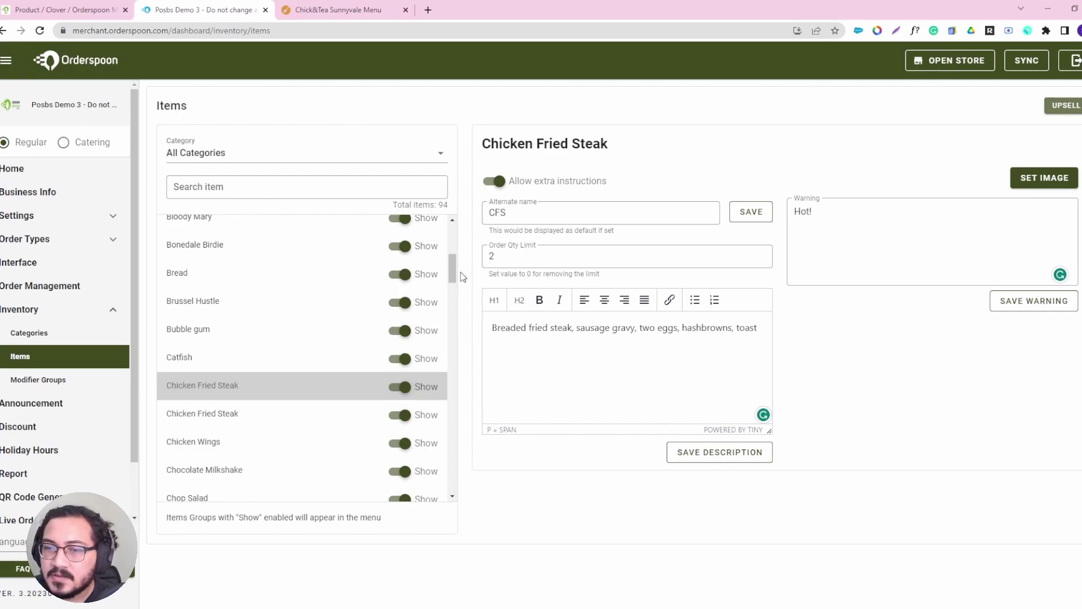
{"action": "left_click_drag", "start_coordinate": [452, 268], "coordinate": [453, 221]}
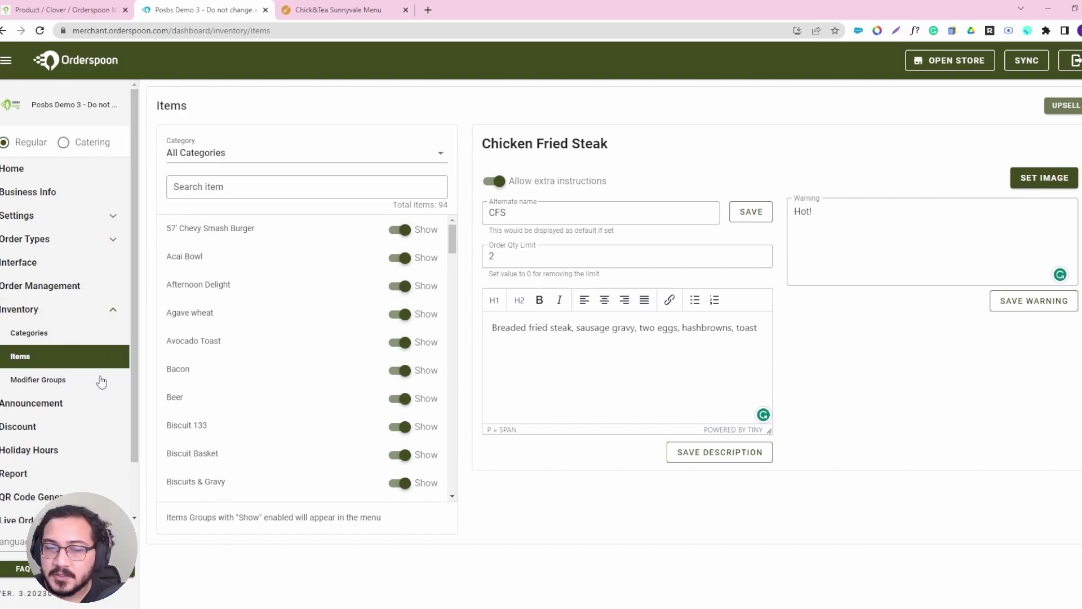
{"action": "left_click", "coordinate": [49, 381]}
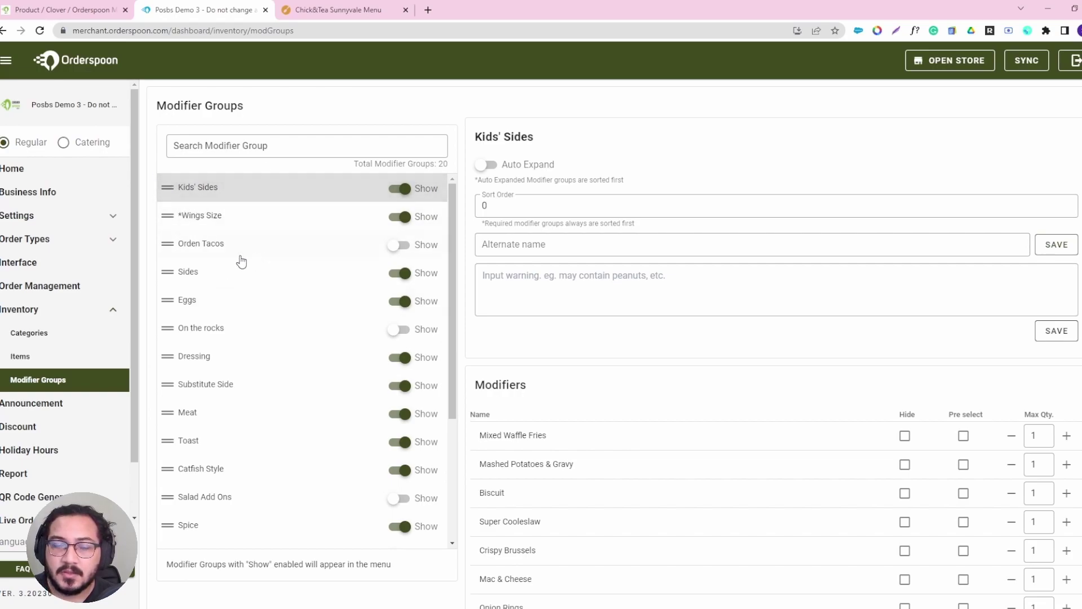
Step: Move the Kids' Sides modifier group down to third place in the list, and return it to first place
{"action": "left_click_drag", "start_coordinate": [182, 189], "coordinate": [253, 242]}
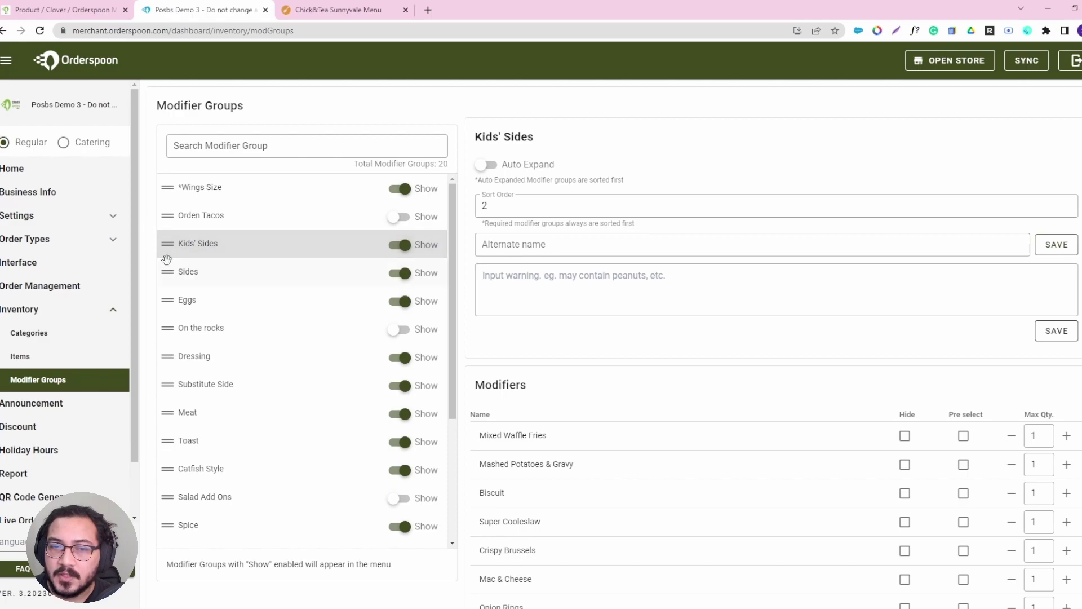
{"action": "left_click_drag", "start_coordinate": [162, 244], "coordinate": [165, 188]}
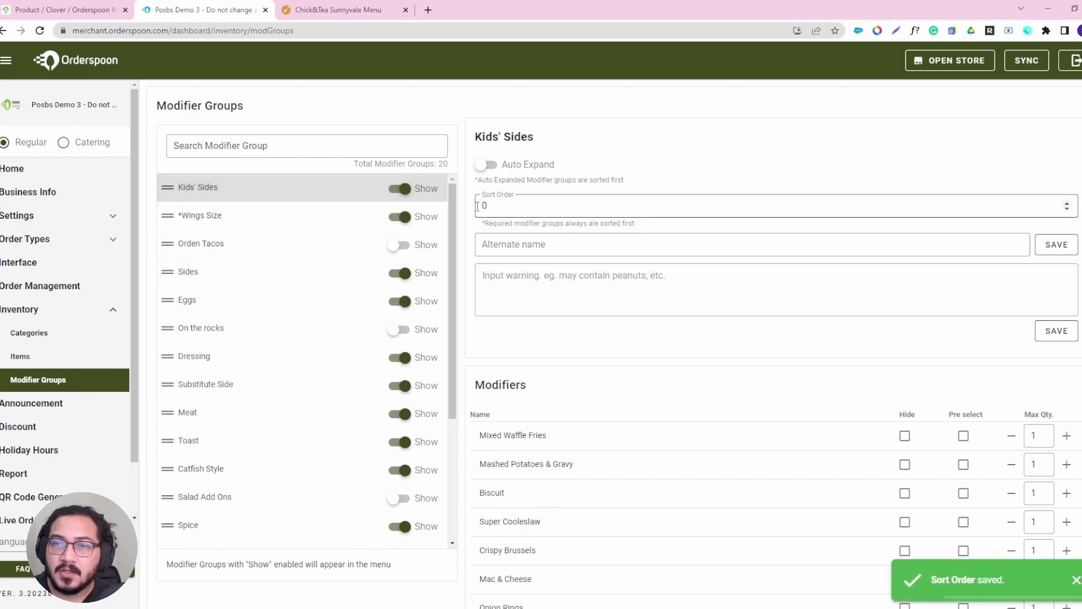
Step: Examine the Kids' Sides modifier group's sort order, alternate name and warning fields and its list of modifiers
{"action": "scroll", "coordinate": [496, 271], "scroll_direction": "down", "scroll_amount": 2}
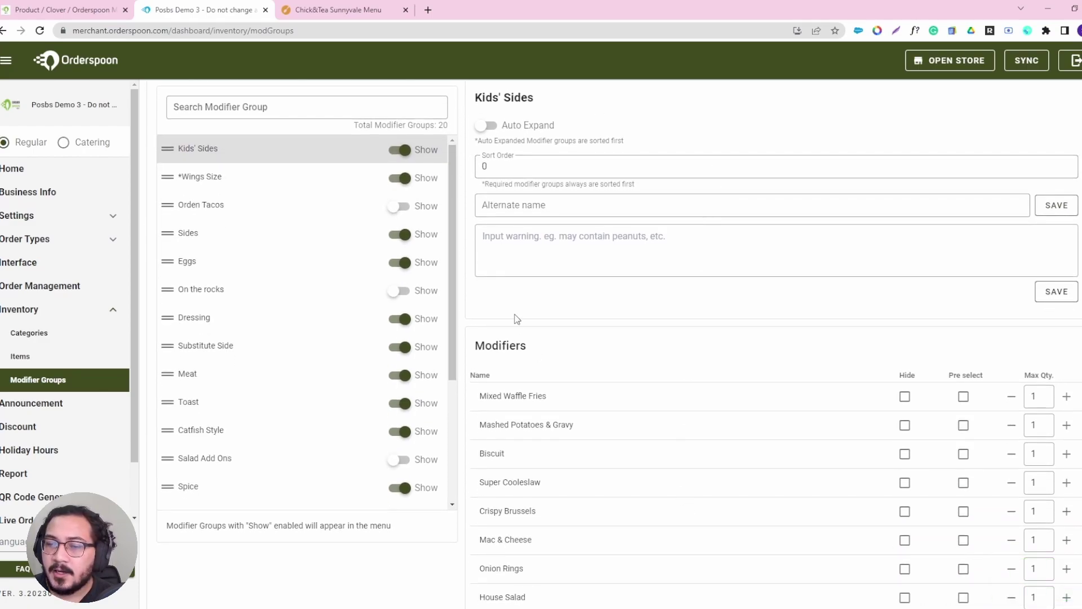
{"action": "scroll", "coordinate": [608, 341], "scroll_direction": "up", "scroll_amount": 2}
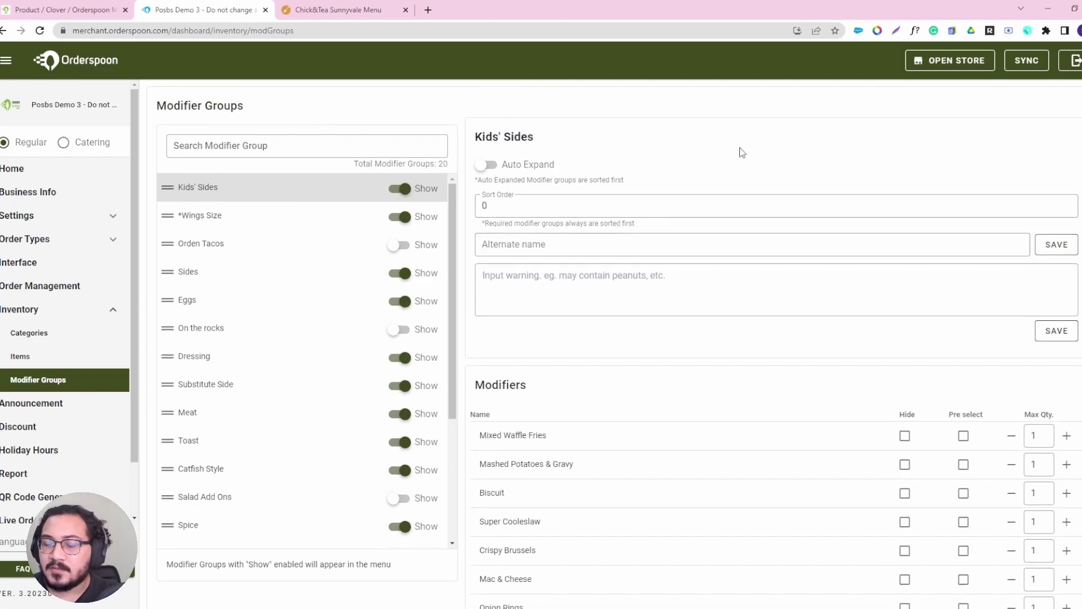
{"action": "left_click", "coordinate": [586, 244]}
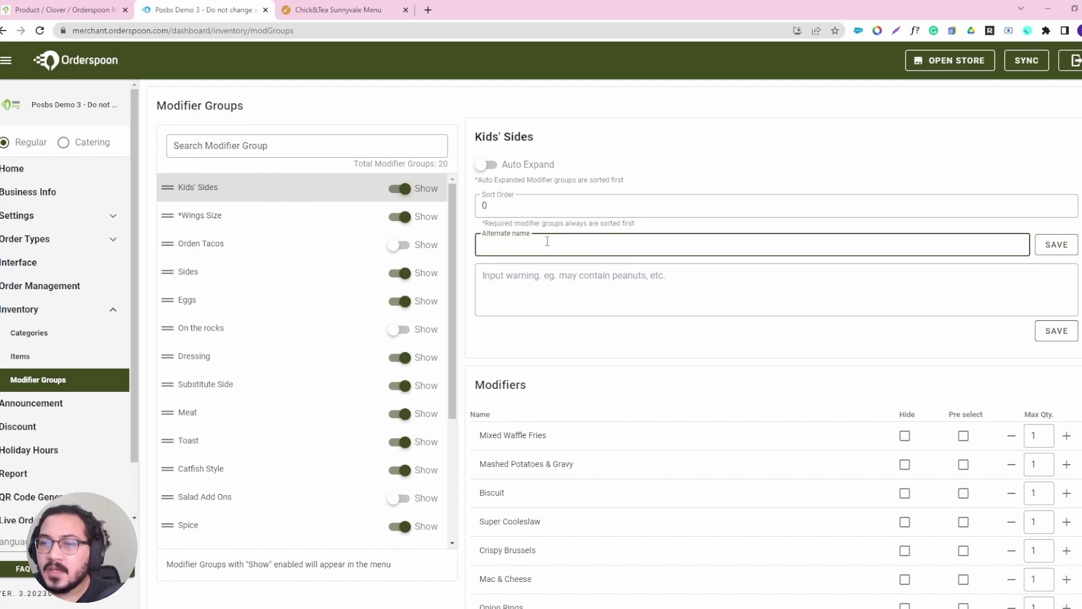
{"action": "left_click", "coordinate": [558, 289]}
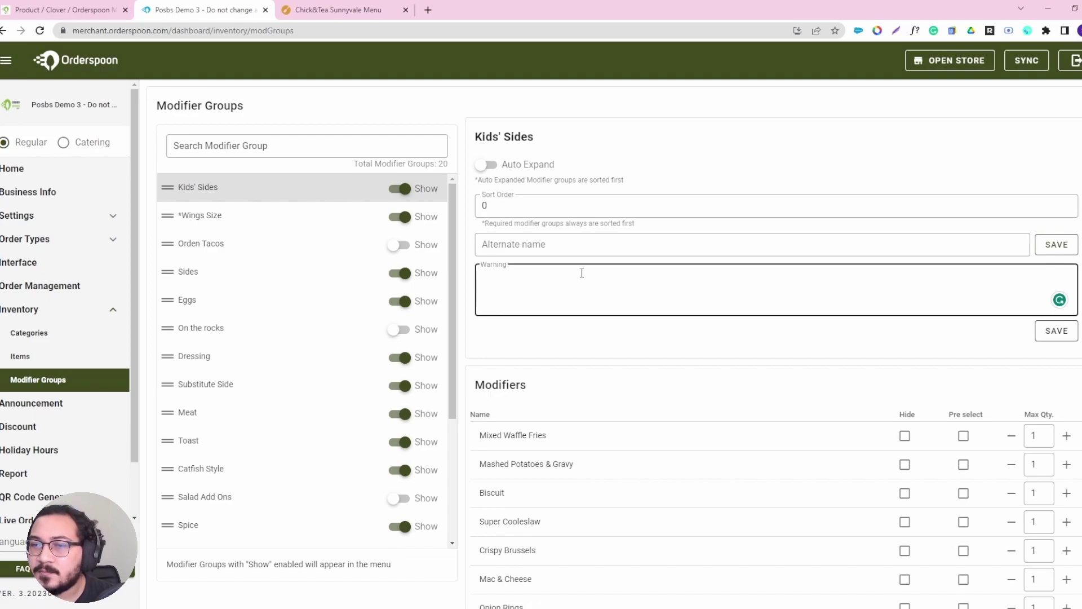
{"action": "scroll", "coordinate": [752, 130], "scroll_direction": "down", "scroll_amount": 2}
{"action": "scroll", "coordinate": [688, 340], "scroll_direction": "up", "scroll_amount": 2}
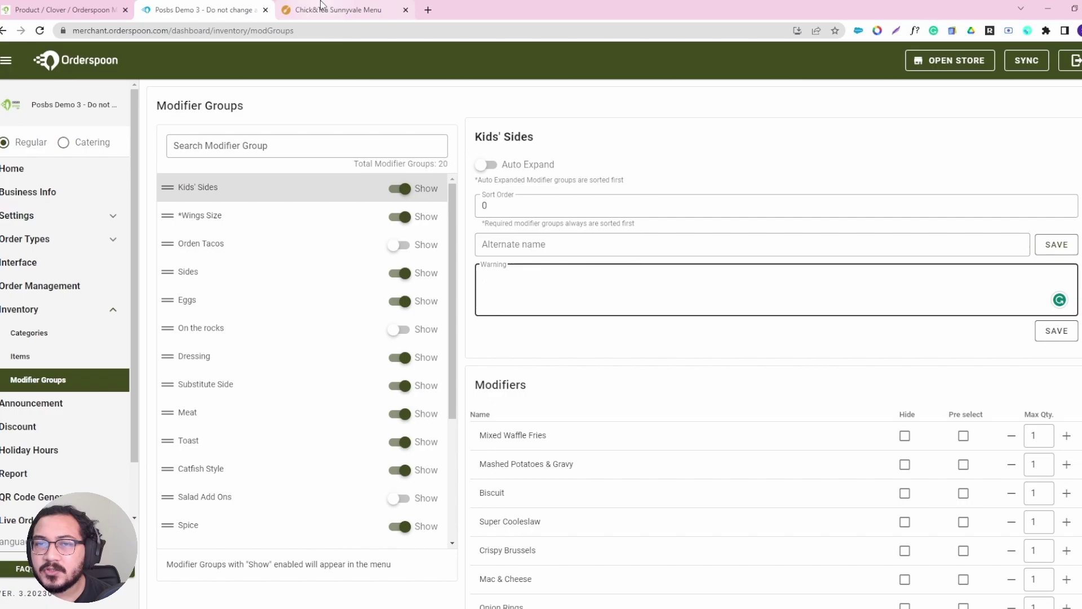
Step: Open the online store from the dashboard, browse to the Cocktails category, and open The Jitter Bug Shake
{"action": "left_click", "coordinate": [952, 61]}
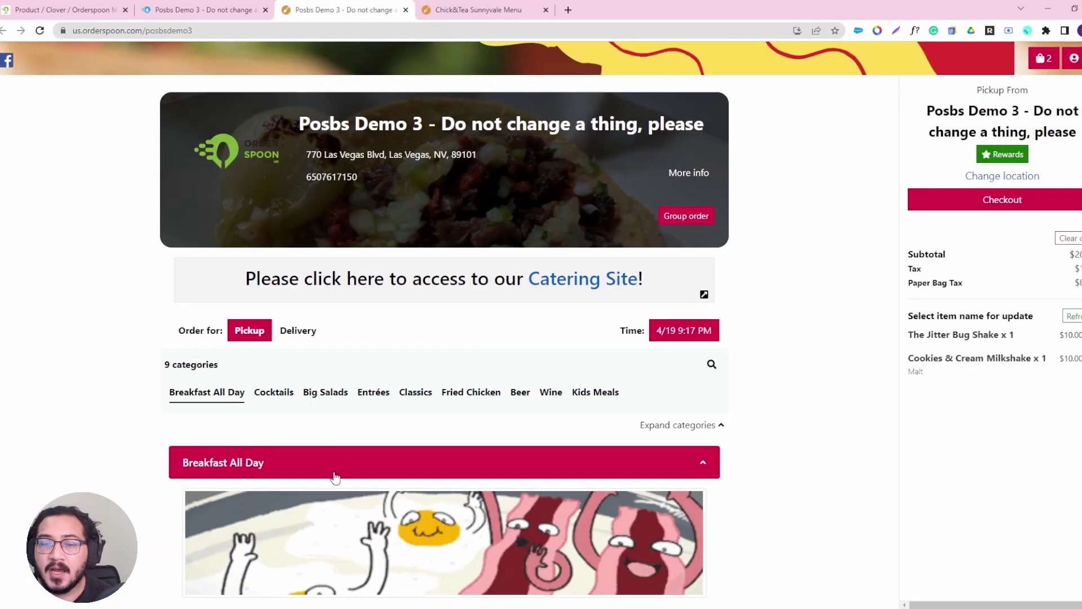
{"action": "scroll", "coordinate": [336, 474], "scroll_direction": "down", "scroll_amount": 5}
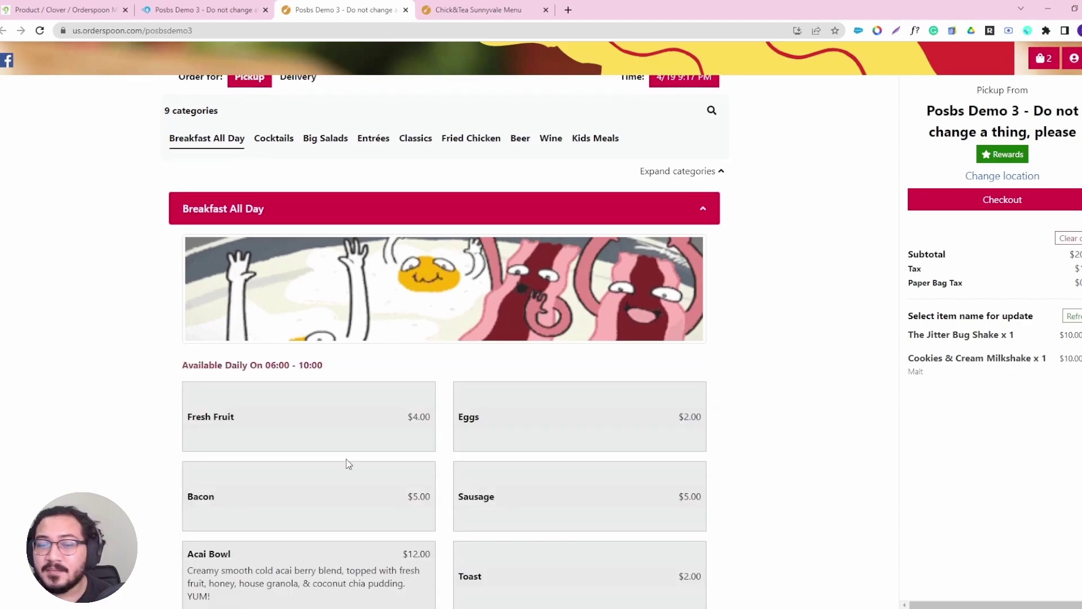
{"action": "scroll", "coordinate": [338, 468], "scroll_direction": "down", "scroll_amount": 9}
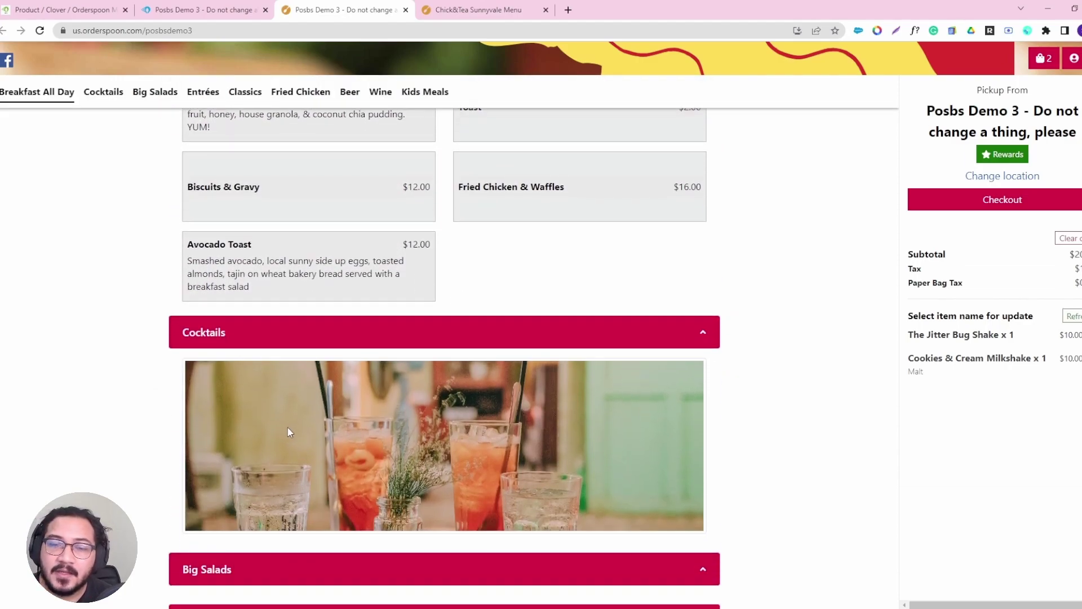
{"action": "scroll", "coordinate": [285, 432], "scroll_direction": "down", "scroll_amount": 2}
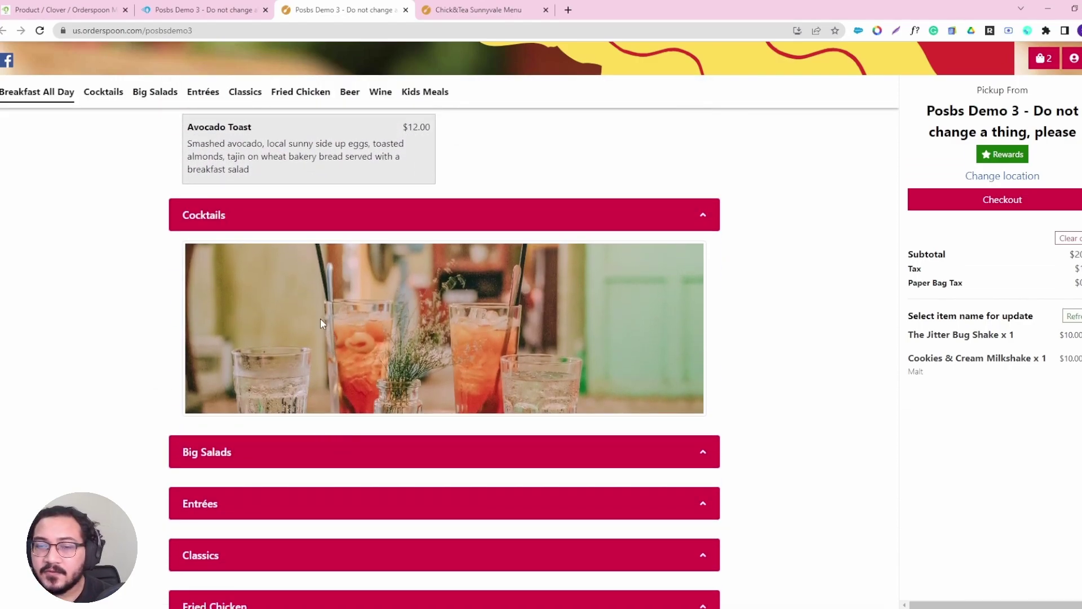
{"action": "scroll", "coordinate": [380, 332], "scroll_direction": "down", "scroll_amount": 2}
{"action": "scroll", "coordinate": [398, 449], "scroll_direction": "down", "scroll_amount": 2}
{"action": "left_click", "coordinate": [318, 276]}
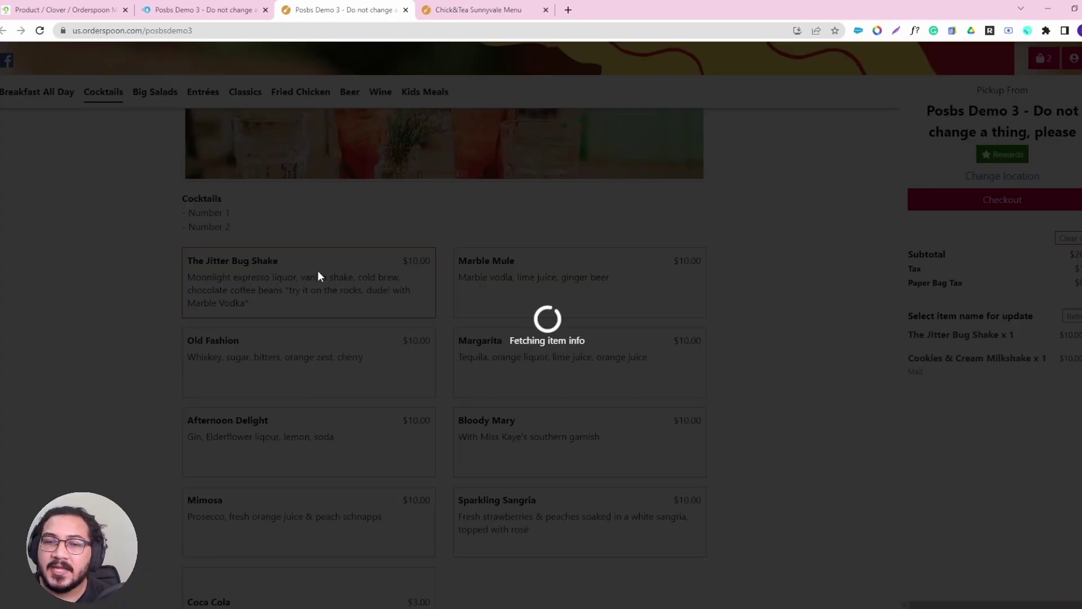
Step: Close The Jitter Bug Shake and check the Sparkling Sangria's item window in the Cocktails category
{"action": "left_click", "coordinate": [701, 516]}
{"action": "scroll", "coordinate": [529, 343], "scroll_direction": "down", "scroll_amount": 2}
{"action": "left_click", "coordinate": [489, 379]}
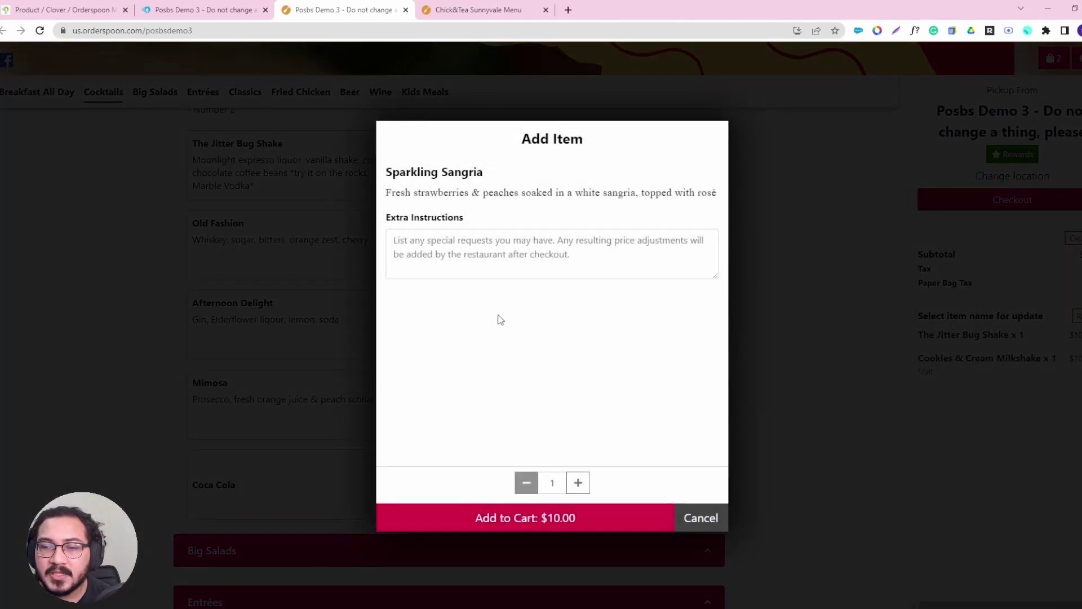
{"action": "left_click", "coordinate": [714, 515]}
Step: Expand the Big Salads category and check the modifiers offered with the House Salad
{"action": "scroll", "coordinate": [374, 490], "scroll_direction": "down", "scroll_amount": 2}
{"action": "left_click", "coordinate": [269, 414]}
{"action": "scroll", "coordinate": [361, 403], "scroll_direction": "down", "scroll_amount": 1}
{"action": "left_click", "coordinate": [374, 415]}
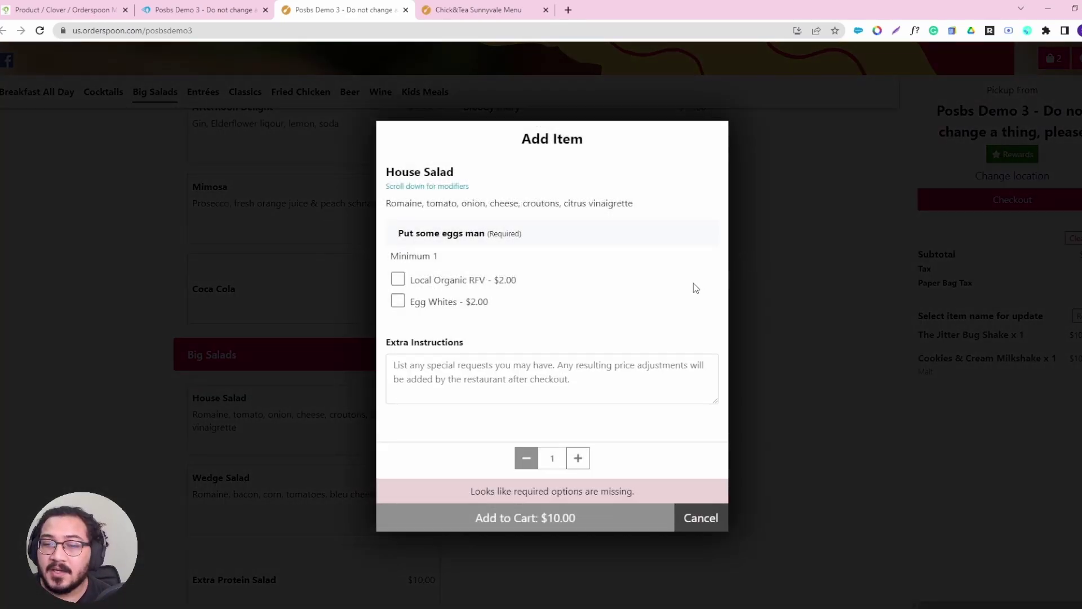
{"action": "left_click", "coordinate": [716, 515]}
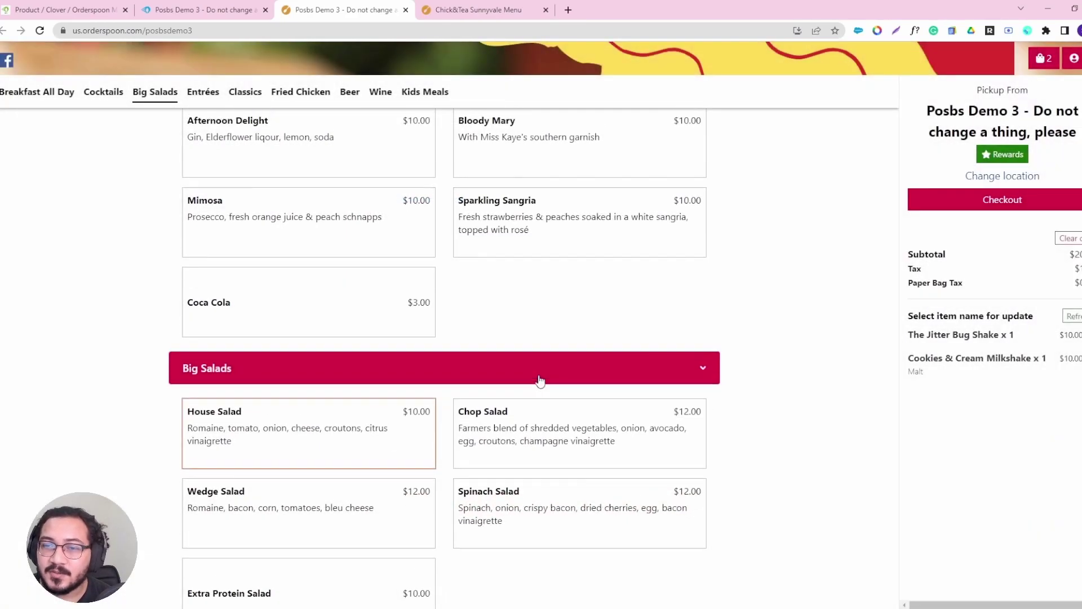
Step: Try the Local Organic RFV modifier on the Chop Salad, clear it, and close the item without ordering
{"action": "left_click", "coordinate": [539, 429]}
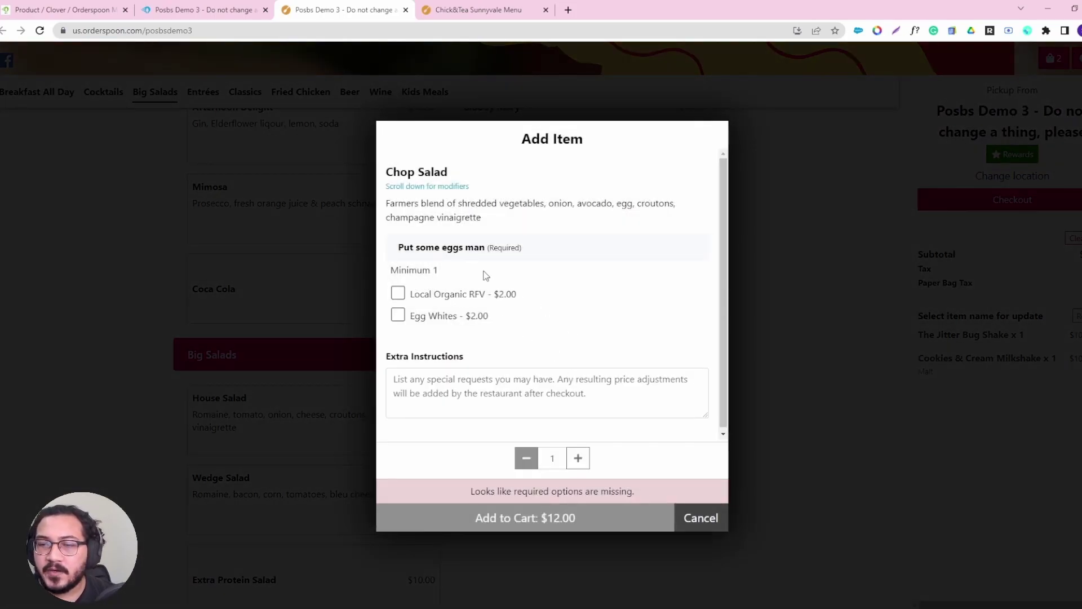
{"action": "left_click", "coordinate": [398, 293]}
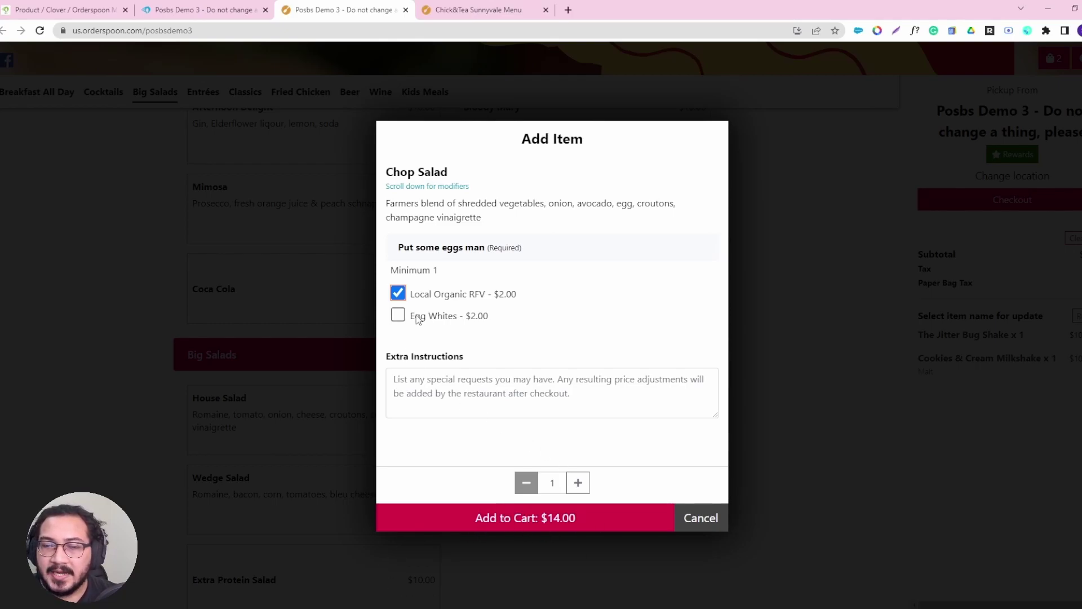
{"action": "left_click", "coordinate": [397, 293]}
{"action": "left_click", "coordinate": [702, 519]}
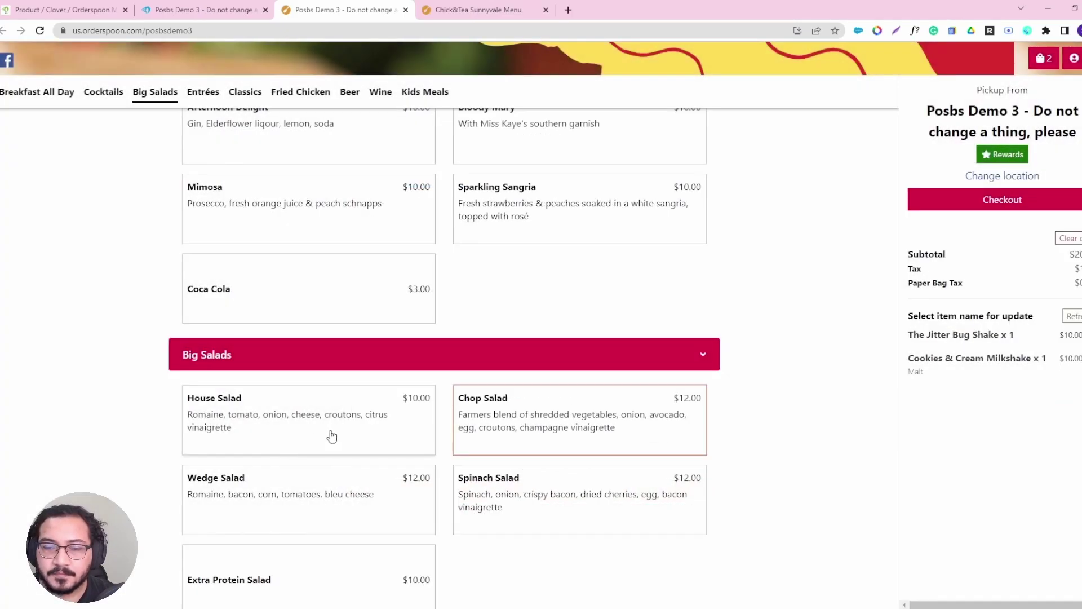
Step: Expand the Entrées category and open the Chicken Fried Steak to view its Sides modifier group
{"action": "scroll", "coordinate": [293, 383], "scroll_direction": "down", "scroll_amount": 2}
{"action": "left_click", "coordinate": [265, 510]}
{"action": "scroll", "coordinate": [384, 439], "scroll_direction": "down", "scroll_amount": 3}
{"action": "left_click", "coordinate": [332, 408]}
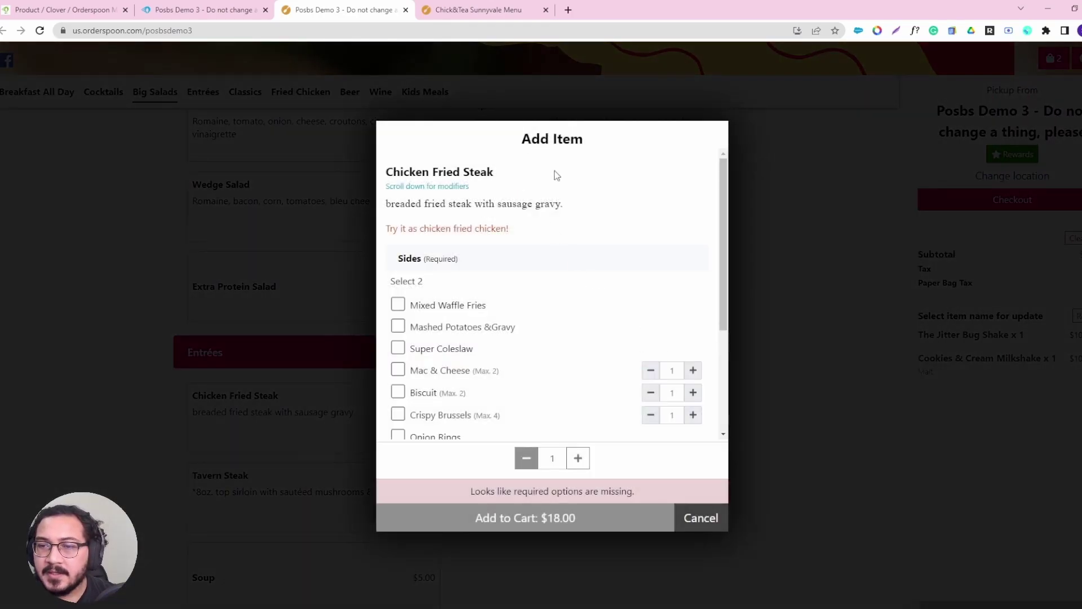
{"action": "left_click_drag", "start_coordinate": [721, 176], "coordinate": [649, 224]}
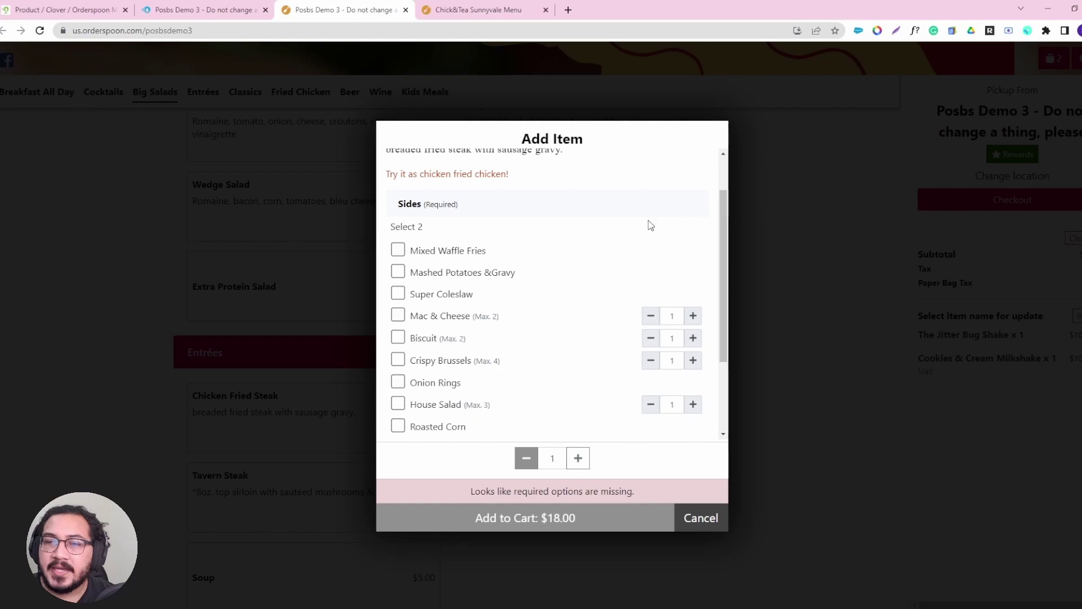
Step: Try Mixed Waffle Fries and Mashed Potatoes & Gravy as the two required sides, and clear both
{"action": "left_click", "coordinate": [403, 250]}
{"action": "left_click", "coordinate": [404, 250]}
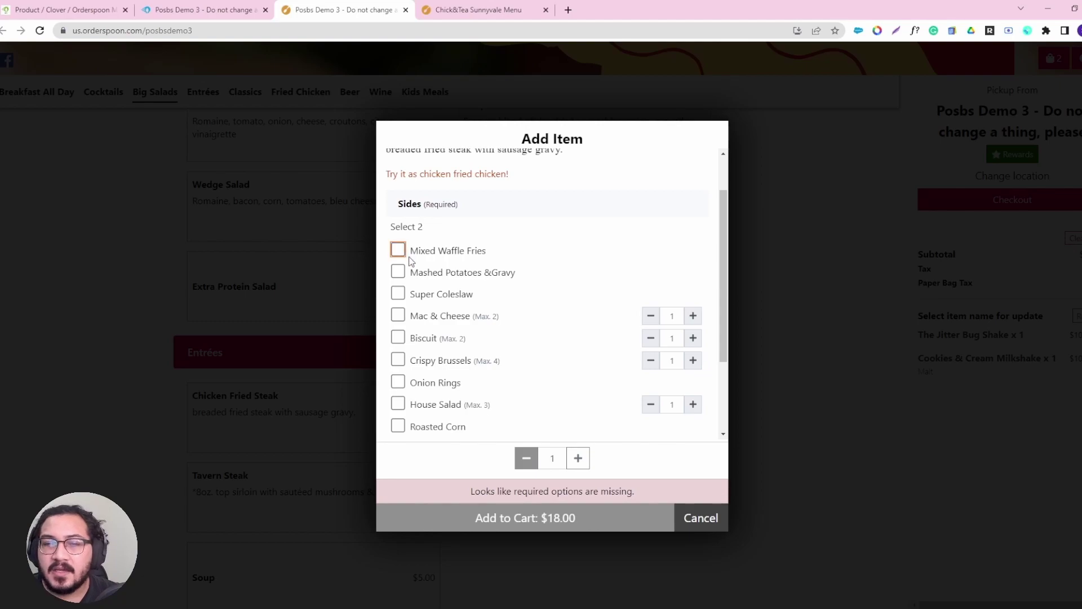
{"action": "left_click", "coordinate": [403, 250]}
{"action": "left_click", "coordinate": [399, 274]}
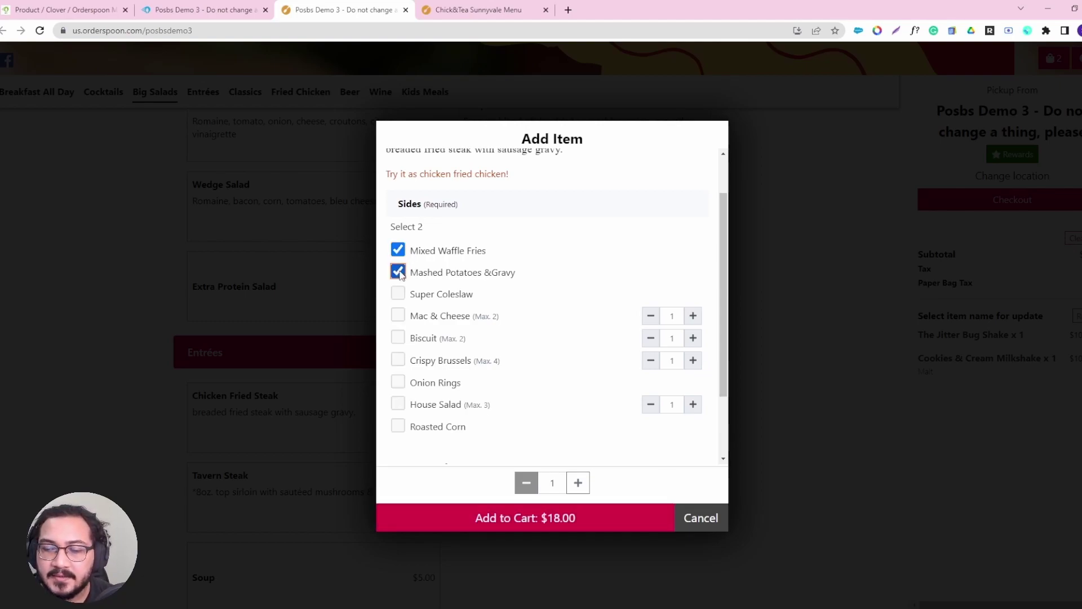
{"action": "left_click", "coordinate": [400, 251]}
{"action": "left_click", "coordinate": [400, 272]}
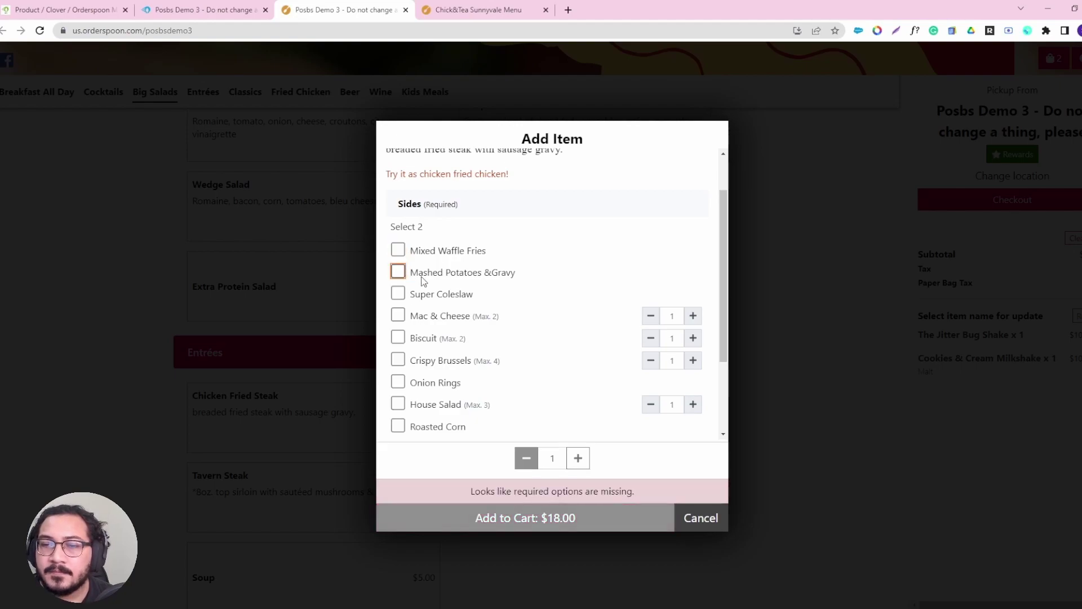
Step: Choose Mac & Cheese as the Chicken Fried Steak's side and set its quantity to 2
{"action": "scroll", "coordinate": [582, 319], "scroll_direction": "down", "scroll_amount": 2}
{"action": "scroll", "coordinate": [564, 296], "scroll_direction": "up", "scroll_amount": 1}
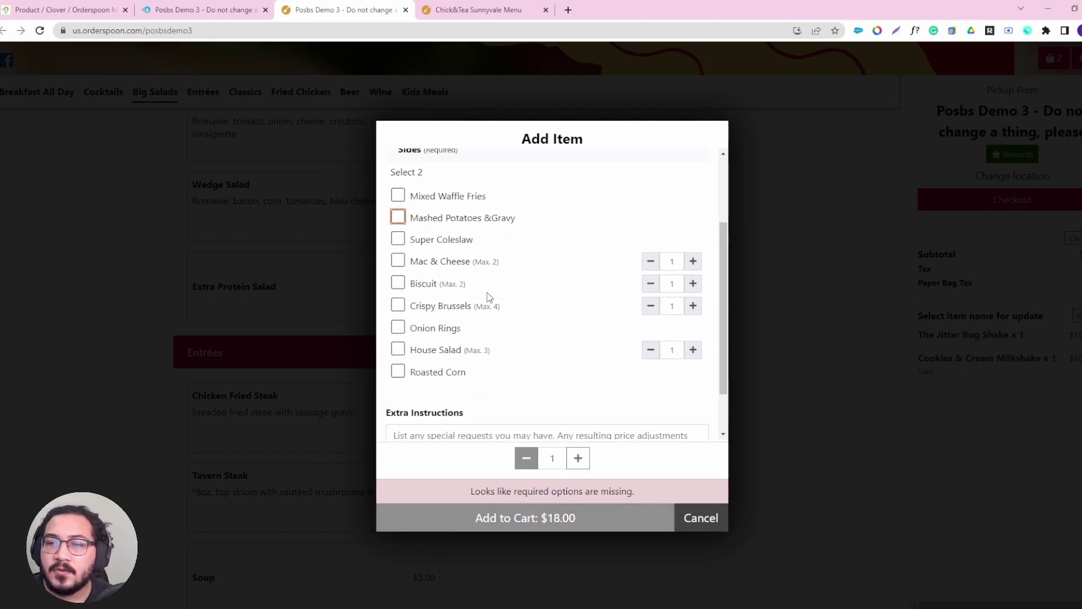
{"action": "left_click", "coordinate": [399, 263]}
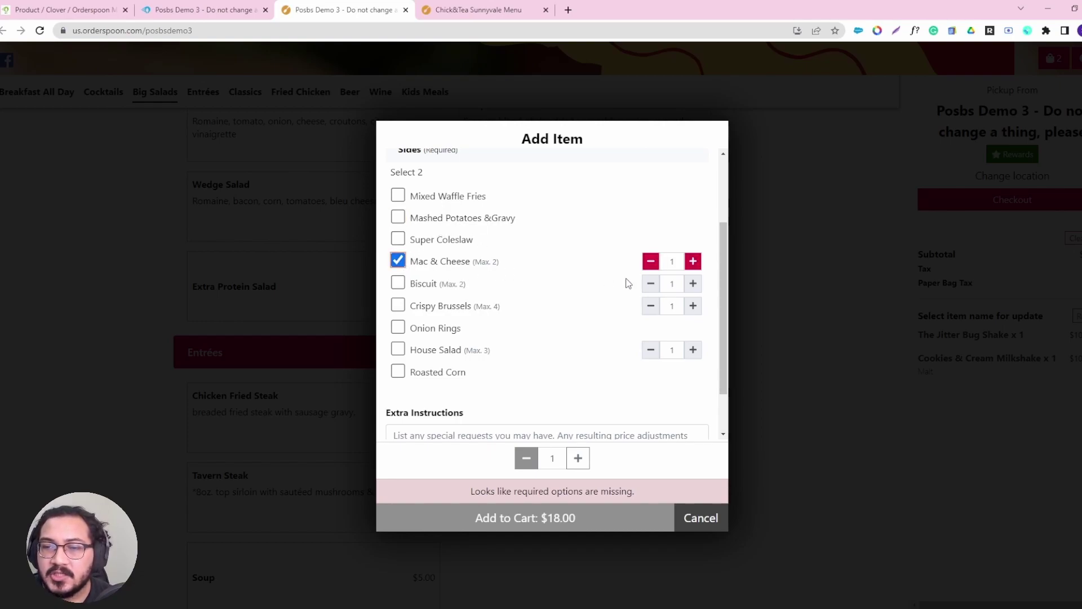
{"action": "left_click", "coordinate": [694, 262]}
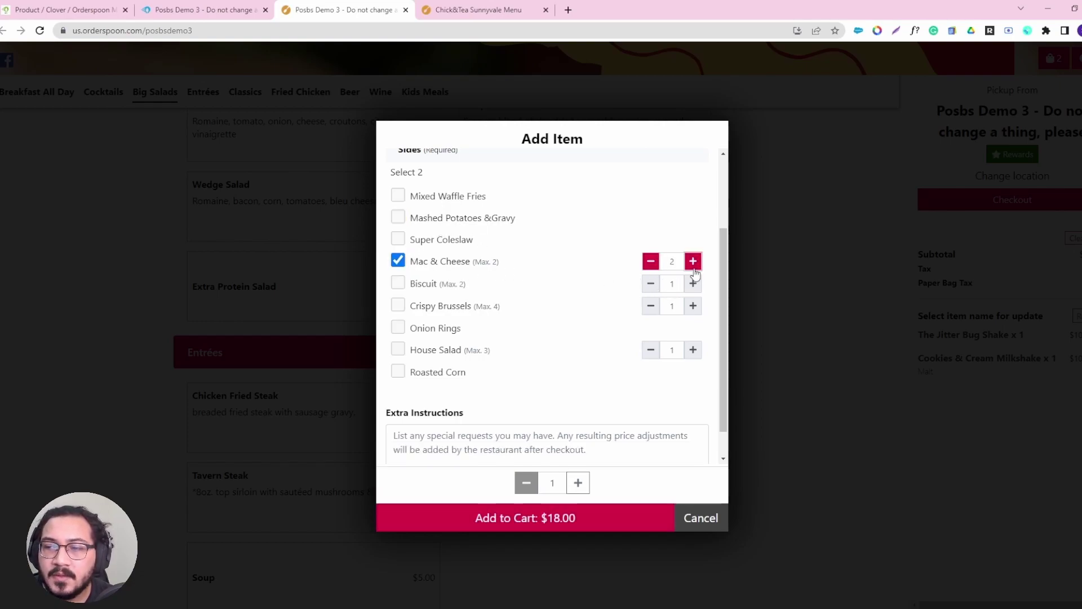
{"action": "scroll", "coordinate": [478, 259], "scroll_direction": "up", "scroll_amount": 1}
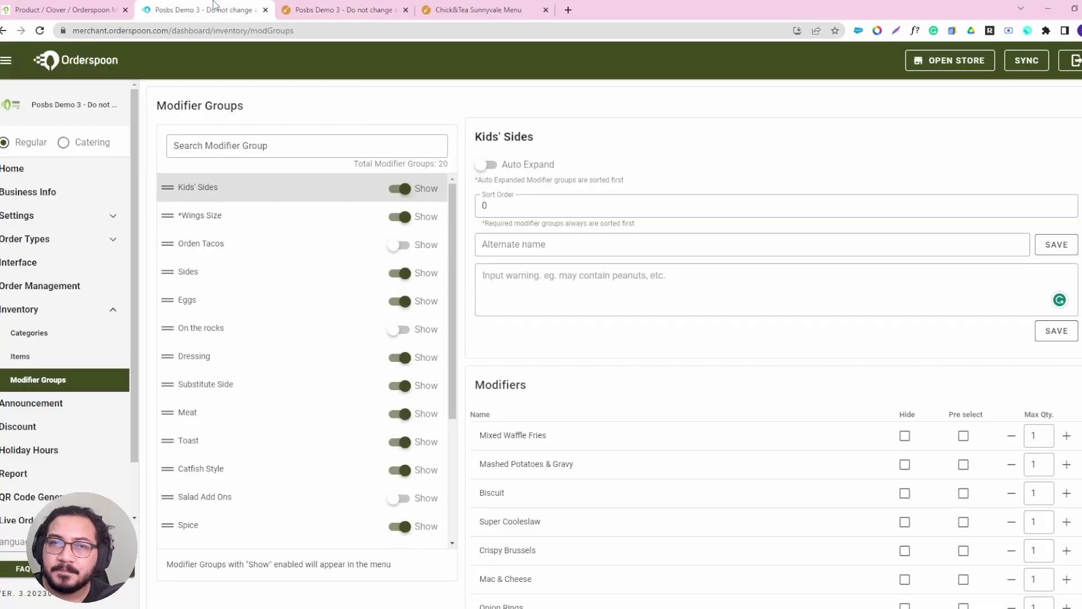
Step: Return to the merchant dashboard and examine the hide, pre-select and maximum quantity settings of the Kids' Sides modifiers
{"action": "left_click", "coordinate": [248, 10]}
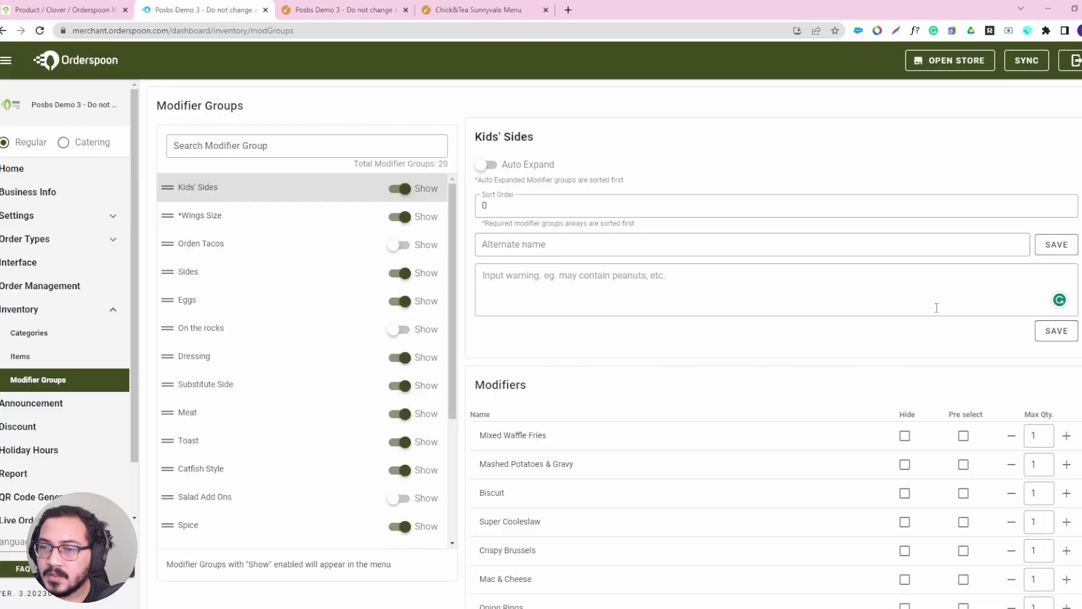
{"action": "scroll", "coordinate": [598, 361], "scroll_direction": "down", "scroll_amount": 2}
{"action": "scroll", "coordinate": [664, 345], "scroll_direction": "up", "scroll_amount": 1}
{"action": "scroll", "coordinate": [732, 370], "scroll_direction": "down", "scroll_amount": 1}
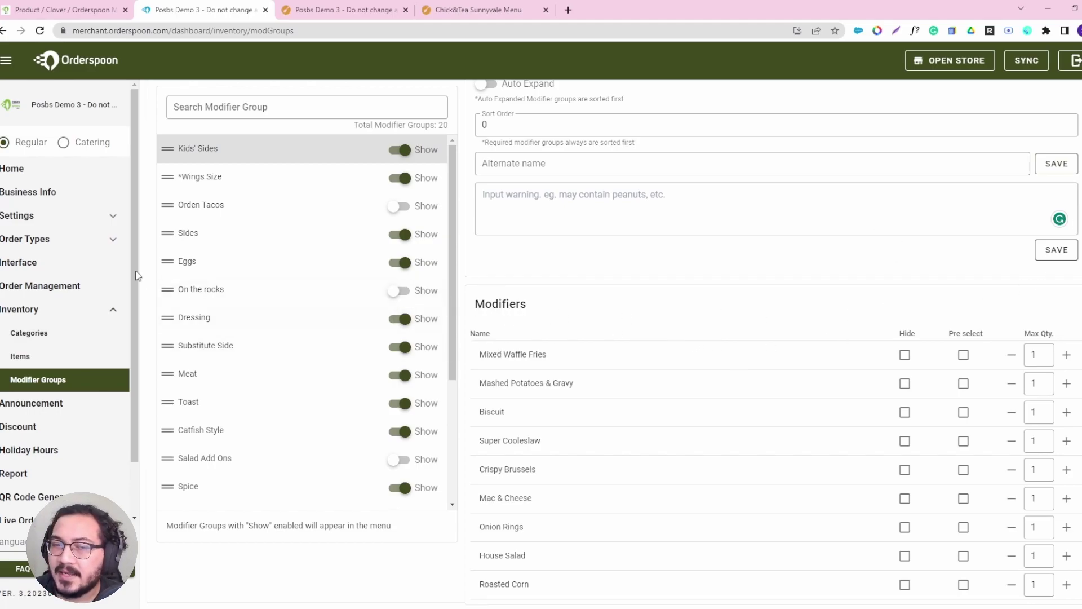
{"action": "left_click", "coordinate": [234, 180]}
{"action": "left_click", "coordinate": [224, 243]}
{"action": "left_click", "coordinate": [206, 194]}
{"action": "scroll", "coordinate": [975, 329], "scroll_direction": "down", "scroll_amount": 1}
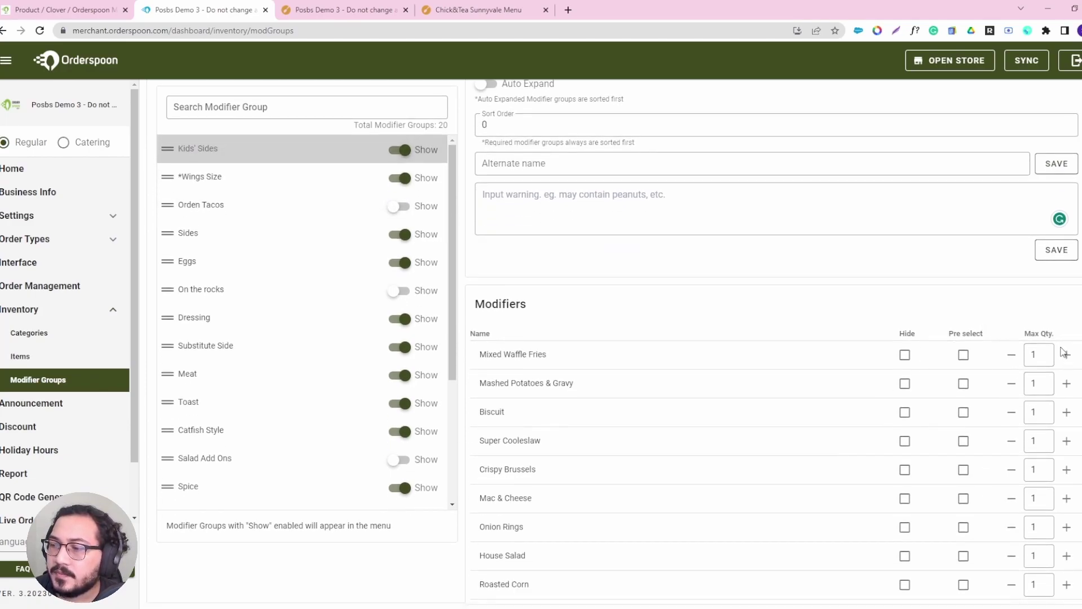
Step: Set the maximum quantity of Mashed Potatoes & Gravy in the Kids' Sides group to 2
{"action": "double_click", "coordinate": [1040, 354]}
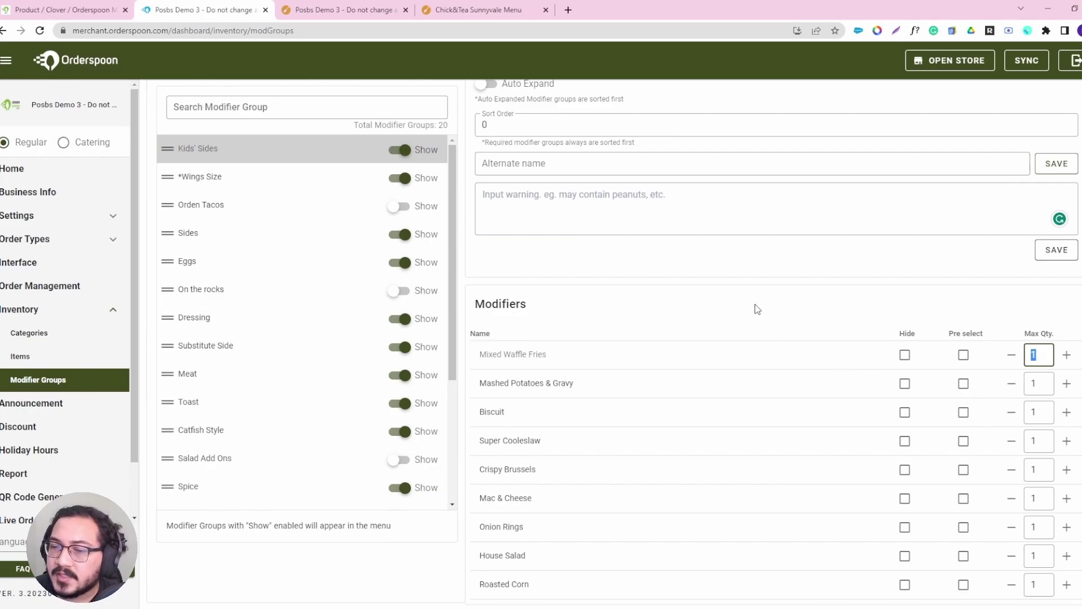
{"action": "left_click", "coordinate": [605, 365]}
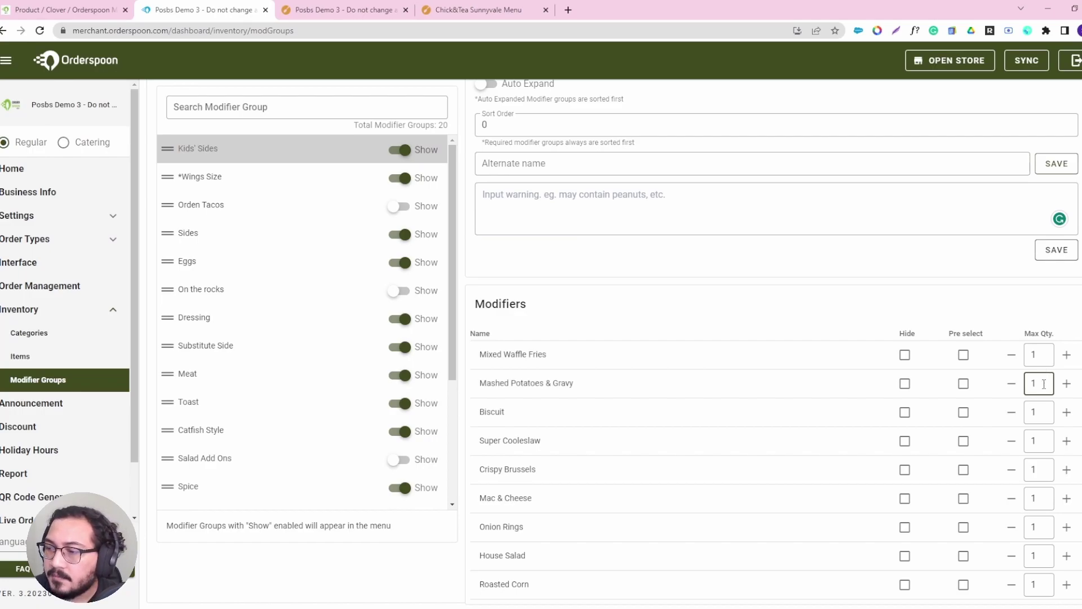
{"action": "double_click", "coordinate": [1064, 384]}
{"action": "left_click", "coordinate": [1010, 384]}
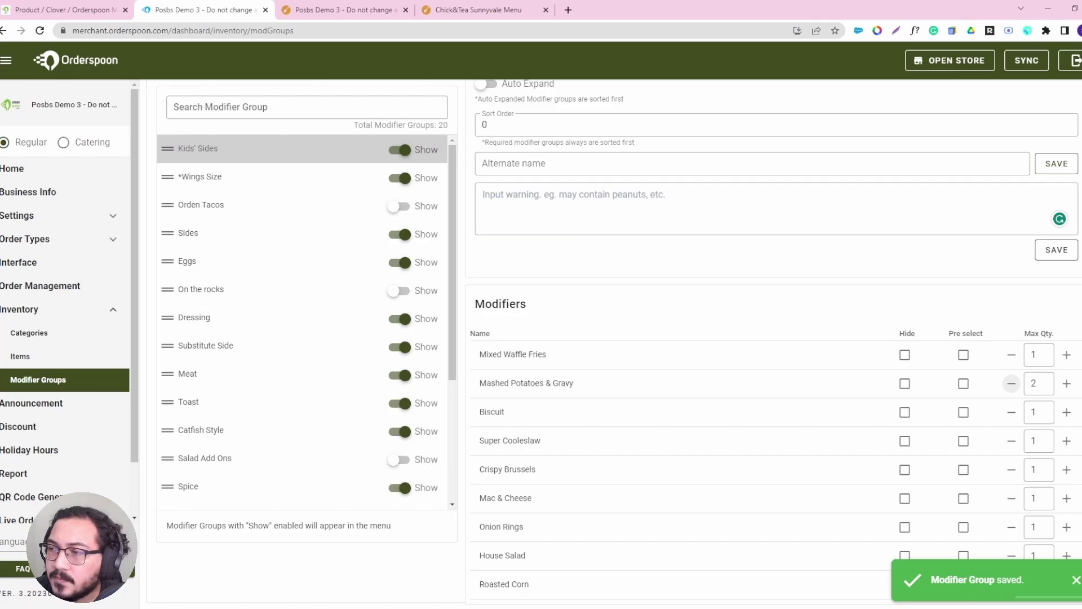
{"action": "left_click_drag", "start_coordinate": [636, 143], "coordinate": [479, 135]}
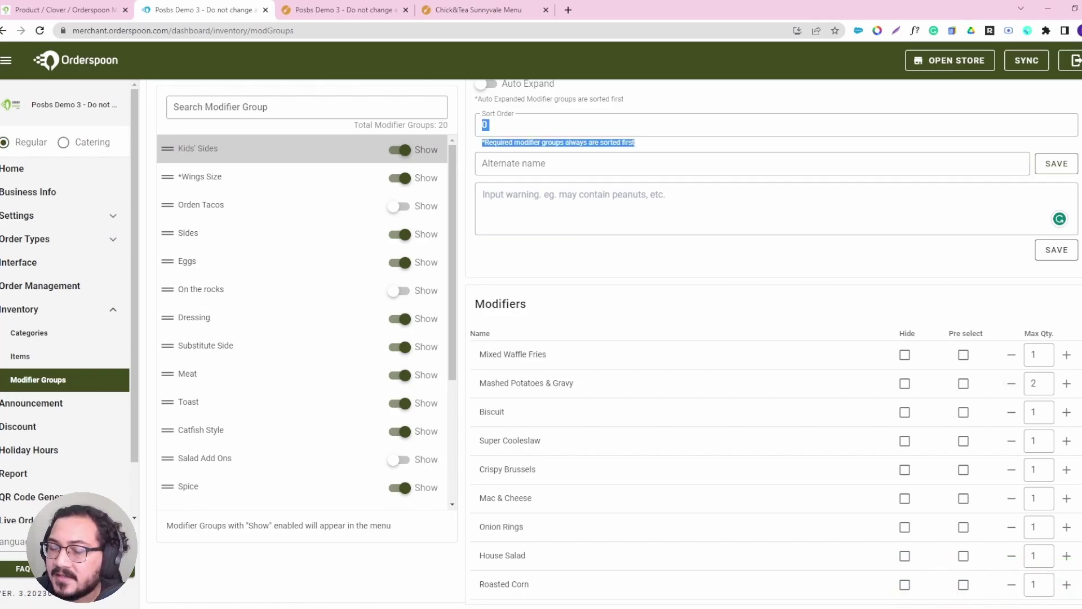
{"action": "left_click", "coordinate": [719, 289]}
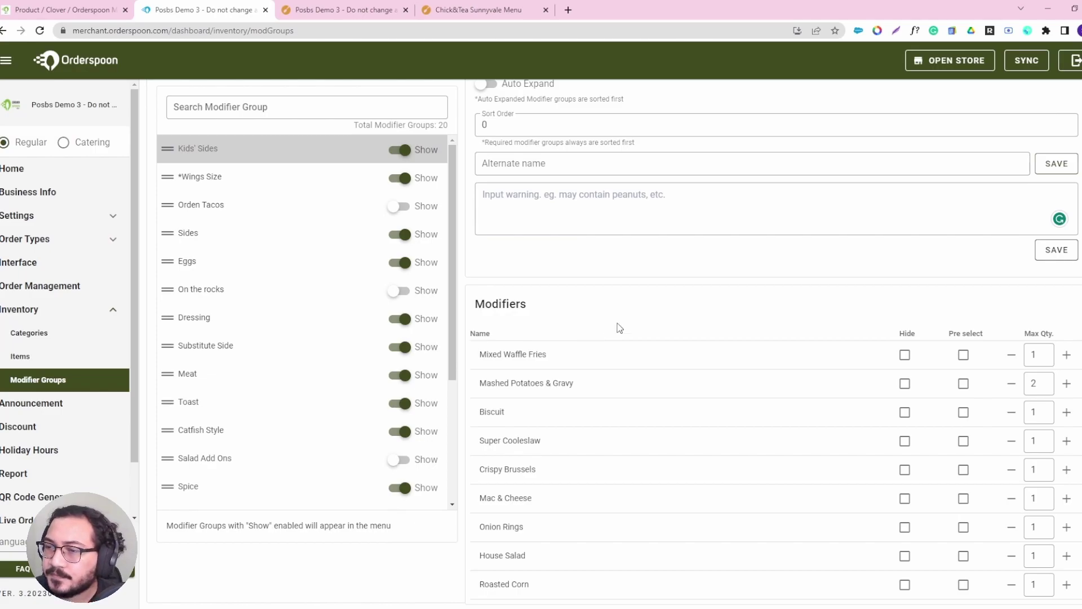
{"action": "scroll", "coordinate": [751, 284], "scroll_direction": "up", "scroll_amount": 2}
{"action": "scroll", "coordinate": [851, 259], "scroll_direction": "down", "scroll_amount": 2}
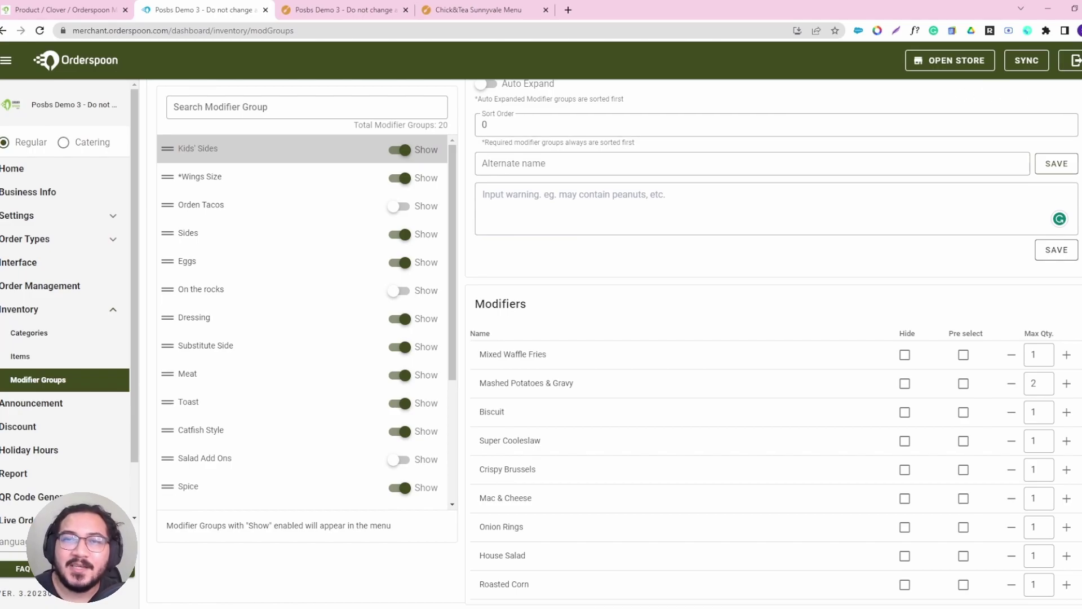
{"action": "scroll", "coordinate": [720, 404], "scroll_direction": "up", "scroll_amount": 2}
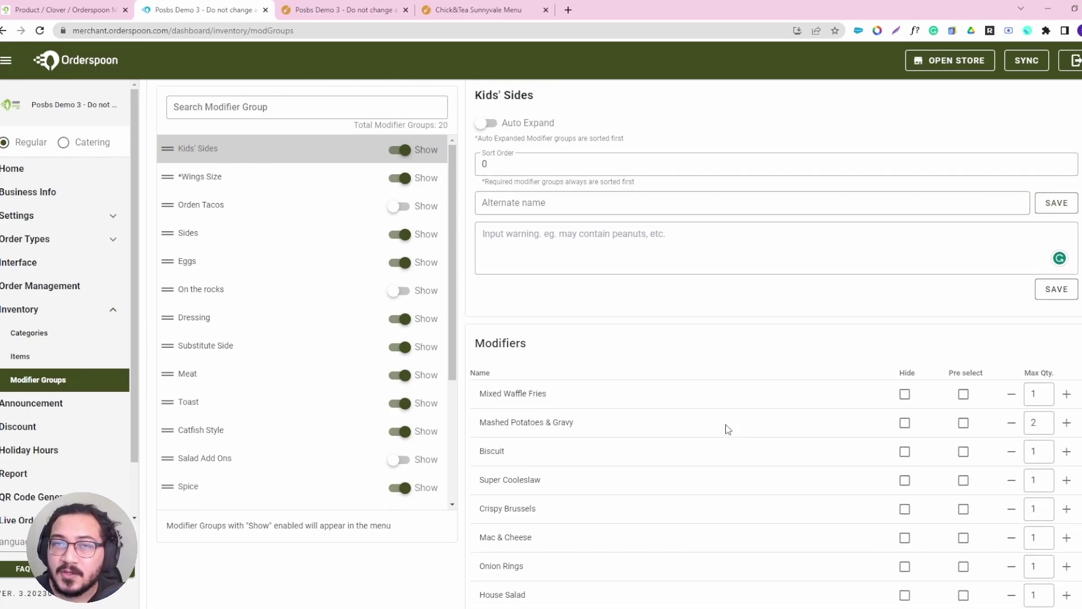